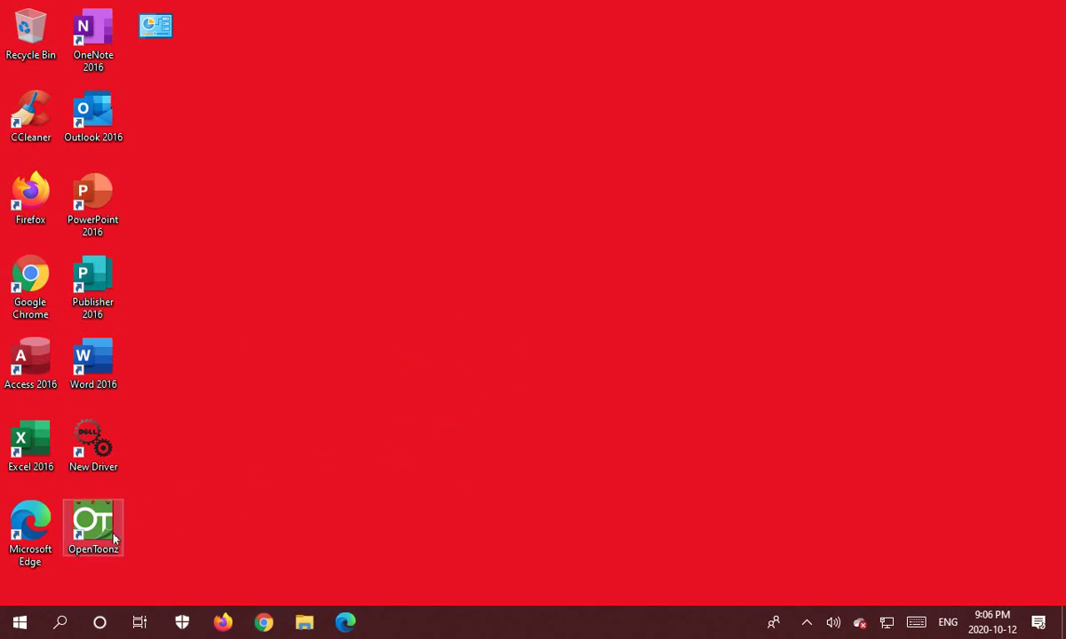
Search Start for 'con' and open Control Panel.
left_click(21, 622)
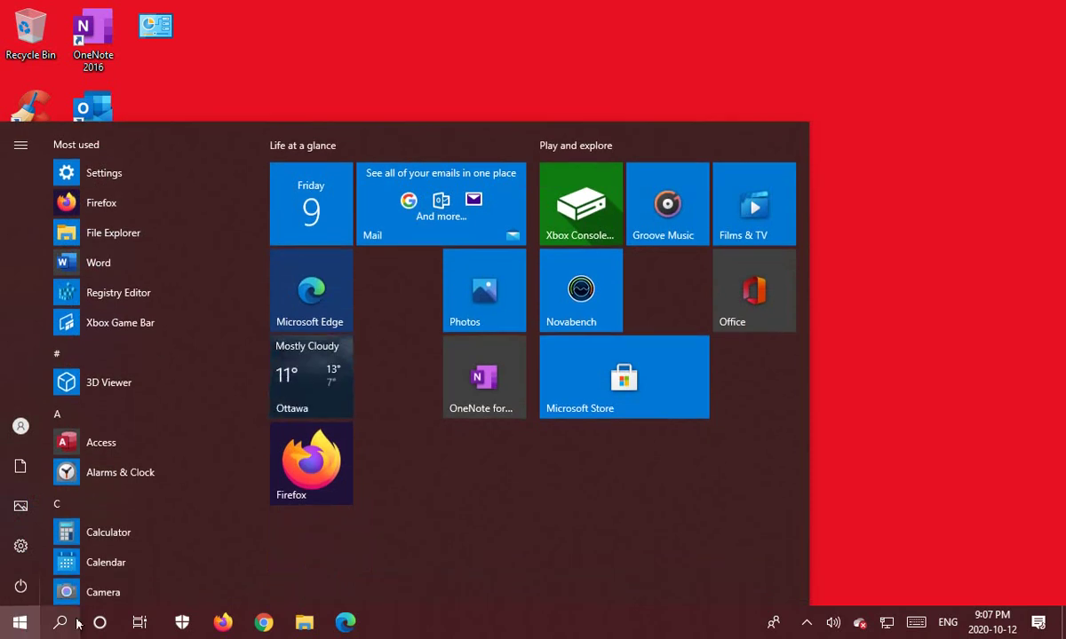
type("con")
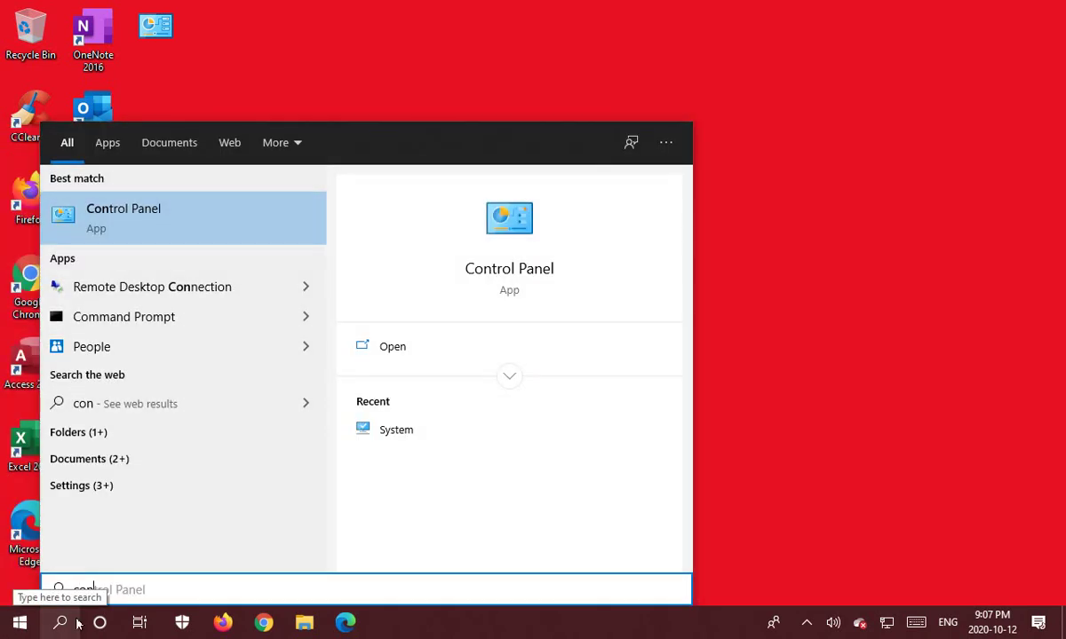
left_click(127, 226)
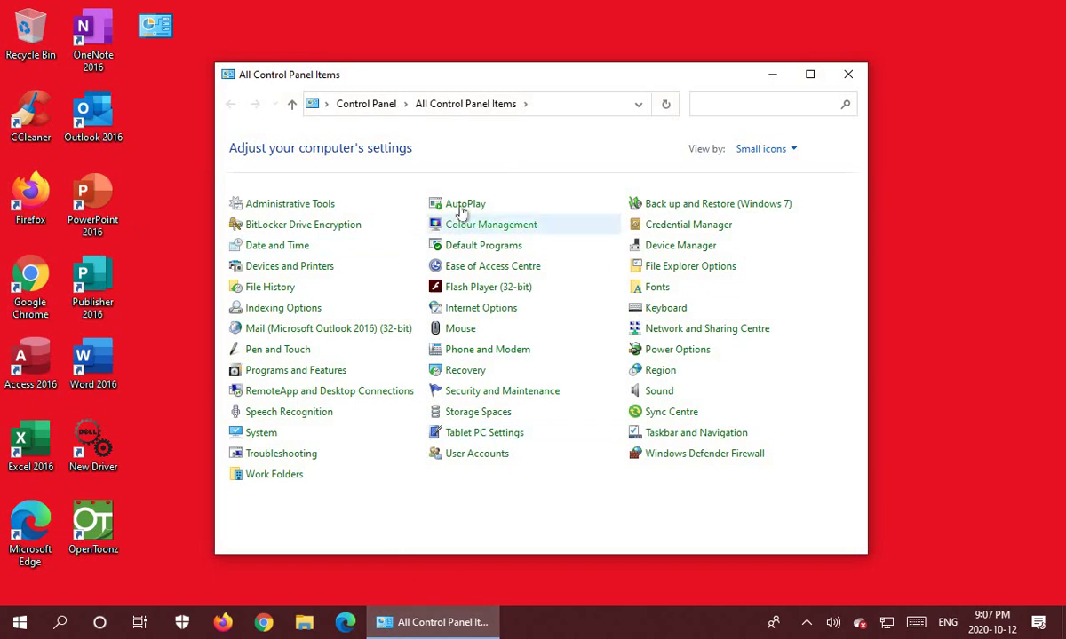
Pin Control Panel to the taskbar.
left_click(427, 626)
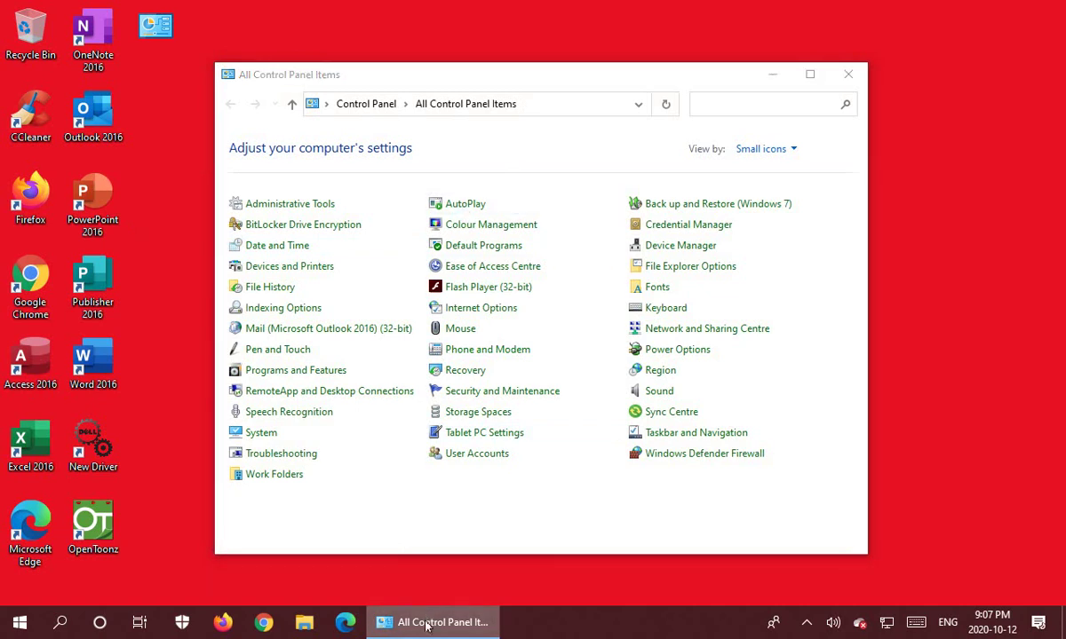
right_click(426, 626)
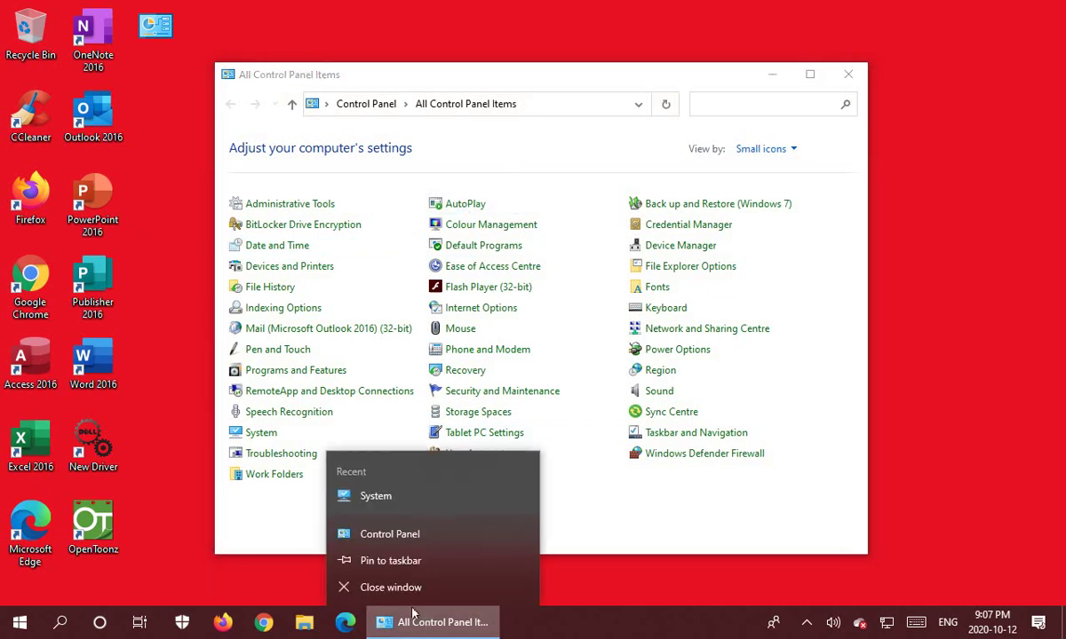
left_click(391, 561)
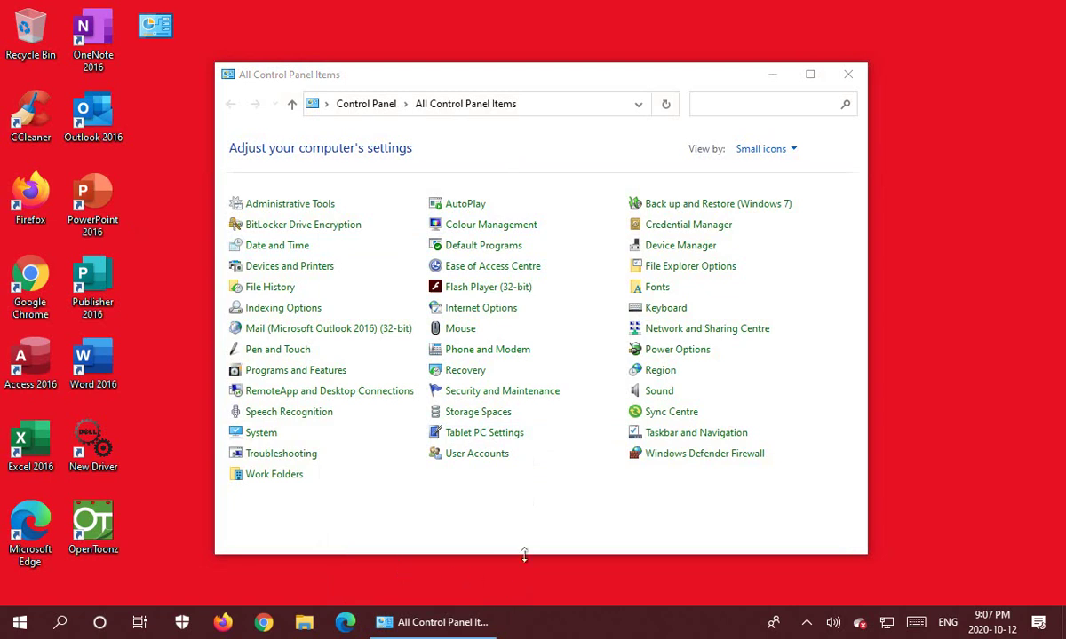
Maximize Control Panel, keep the Small icons view, and open the System page.
left_click(809, 74)
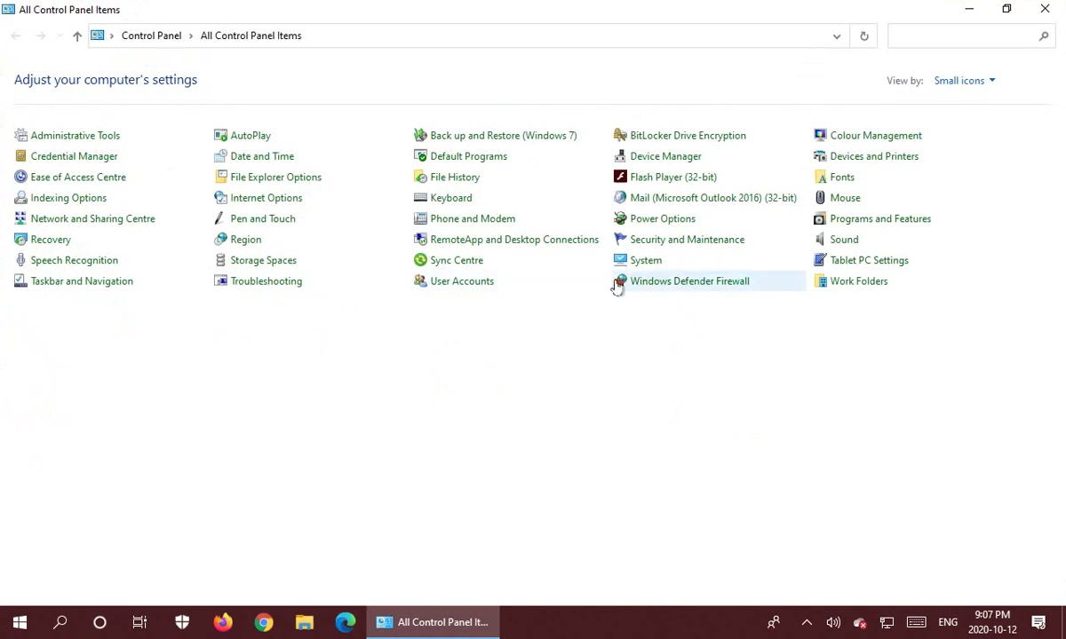
left_click(993, 84)
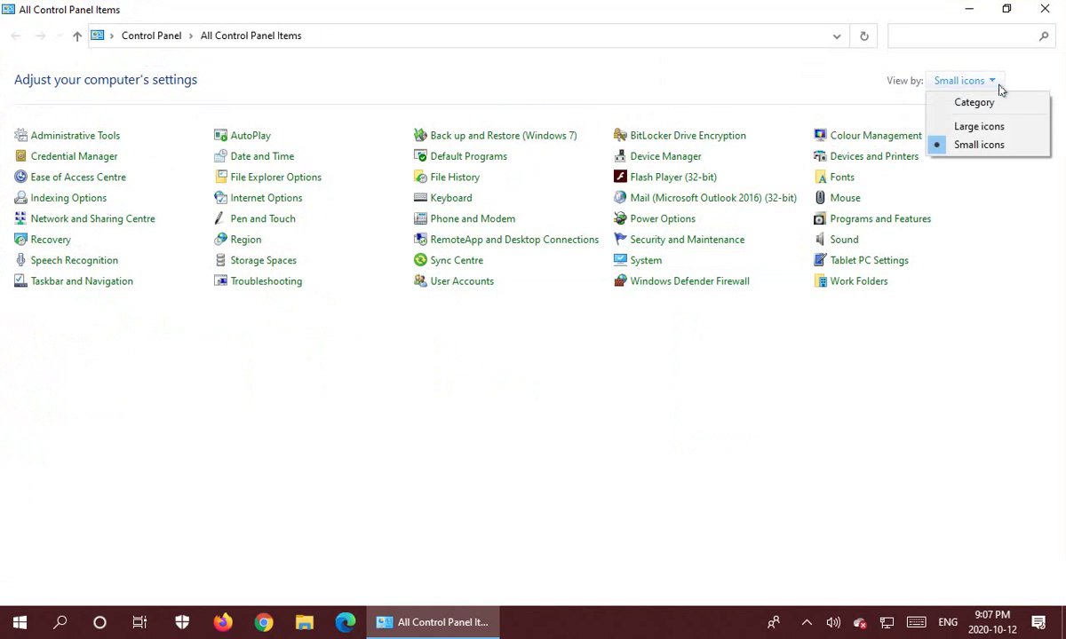
left_click(977, 145)
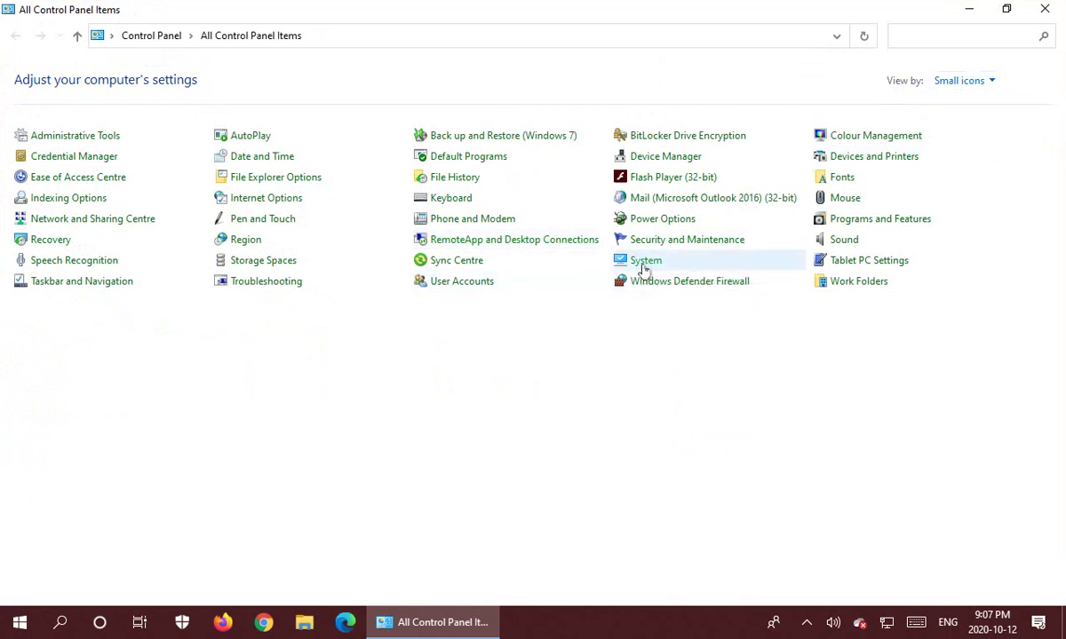
left_click(644, 263)
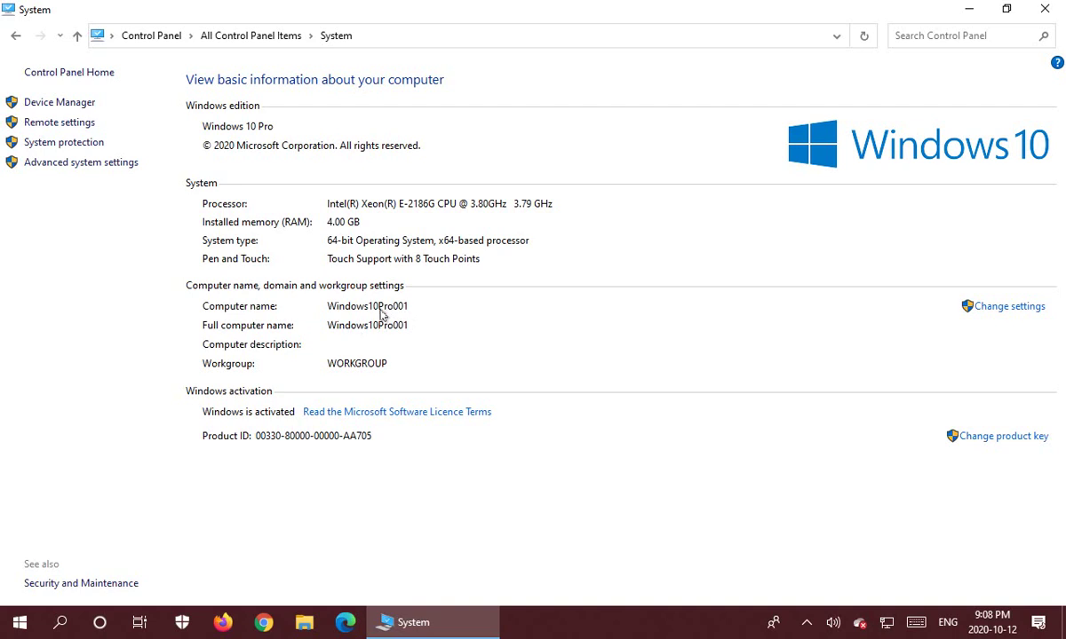
In Advanced system settings, change the computer name to SERVER.
left_click(80, 163)
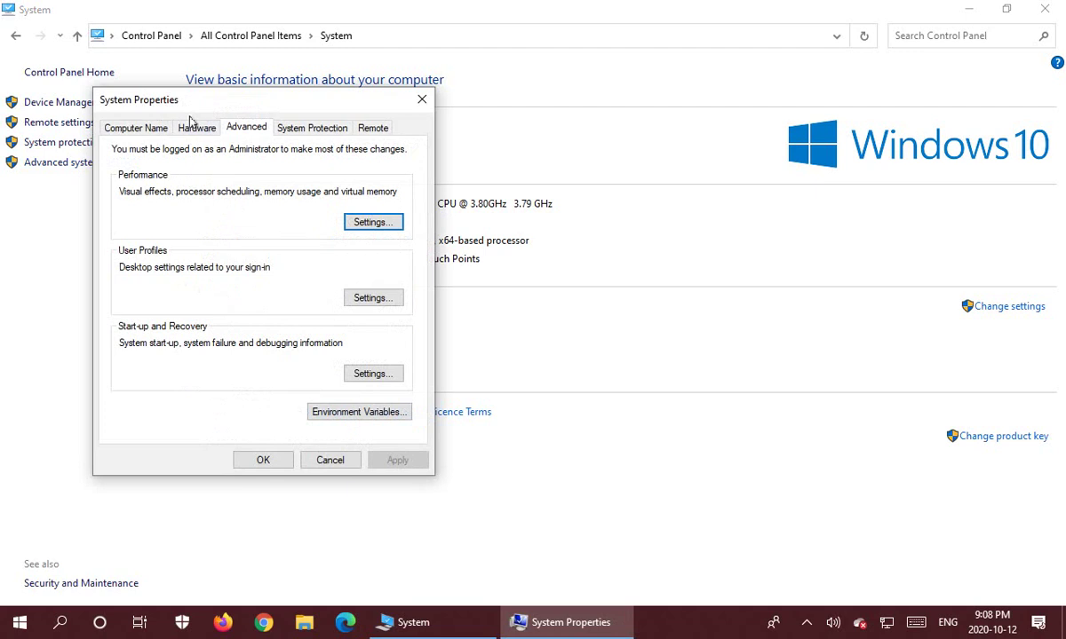
left_click(130, 133)
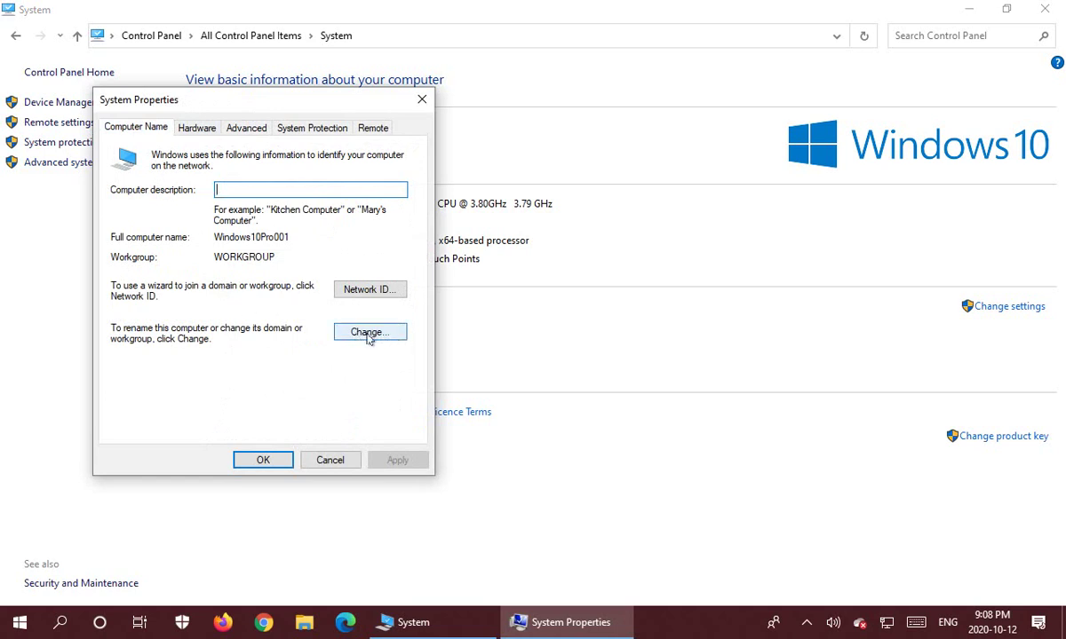
left_click(372, 340)
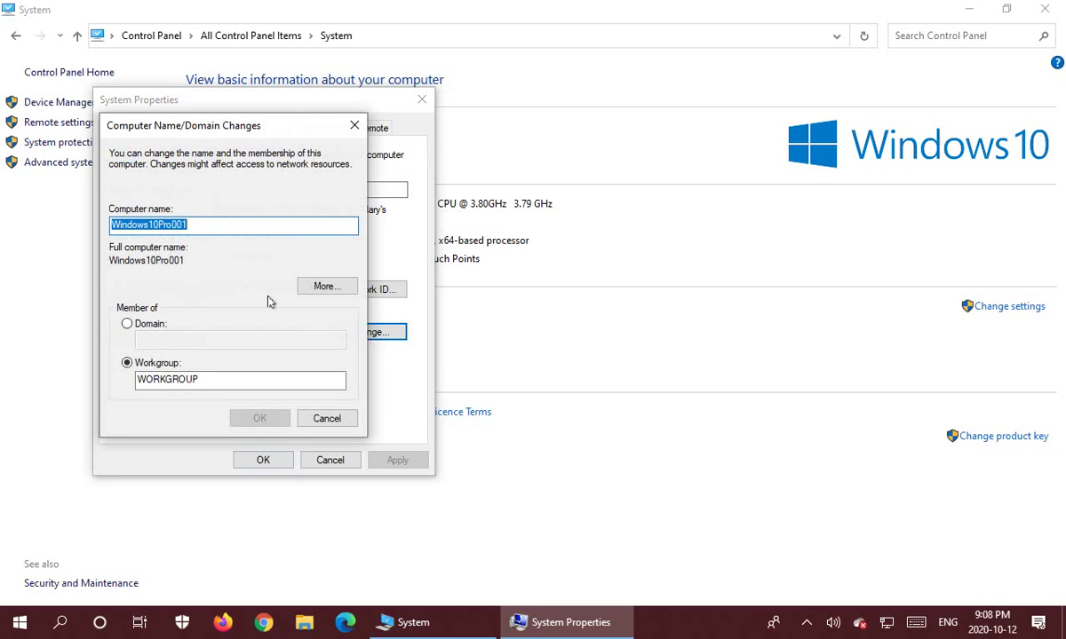
type("S")
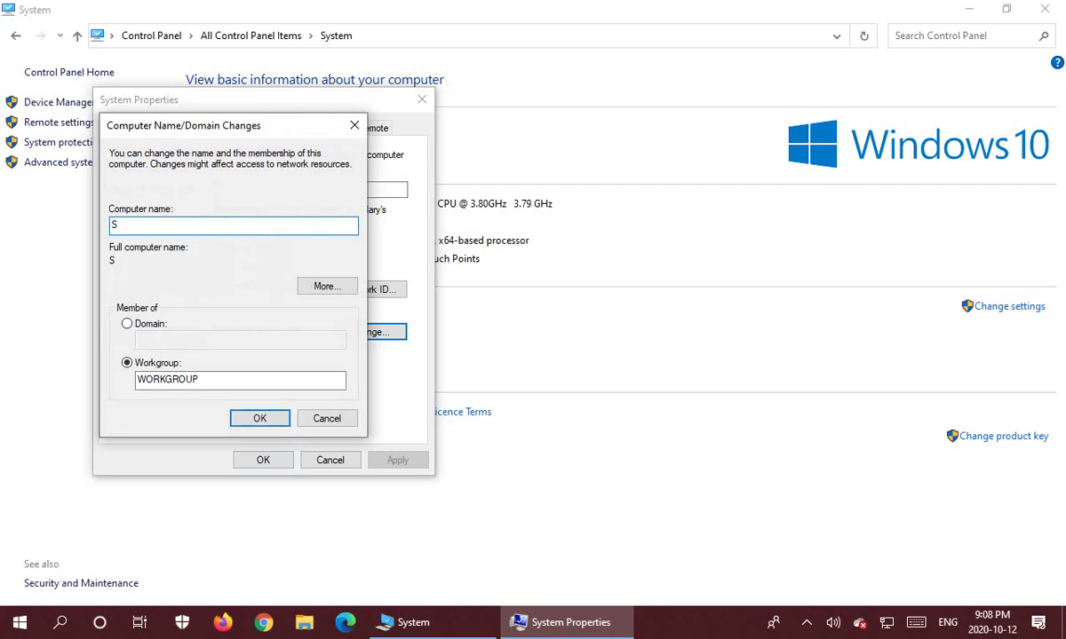
type("ERVER")
left_click(260, 423)
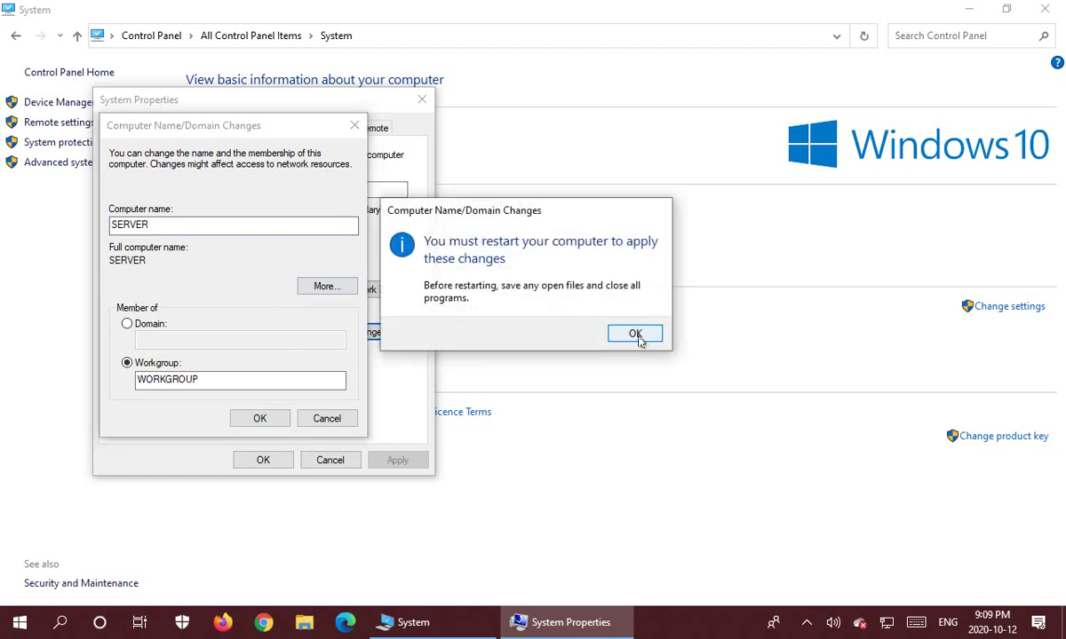
Acknowledge the restart notice, close System Properties and restart now.
left_click(635, 335)
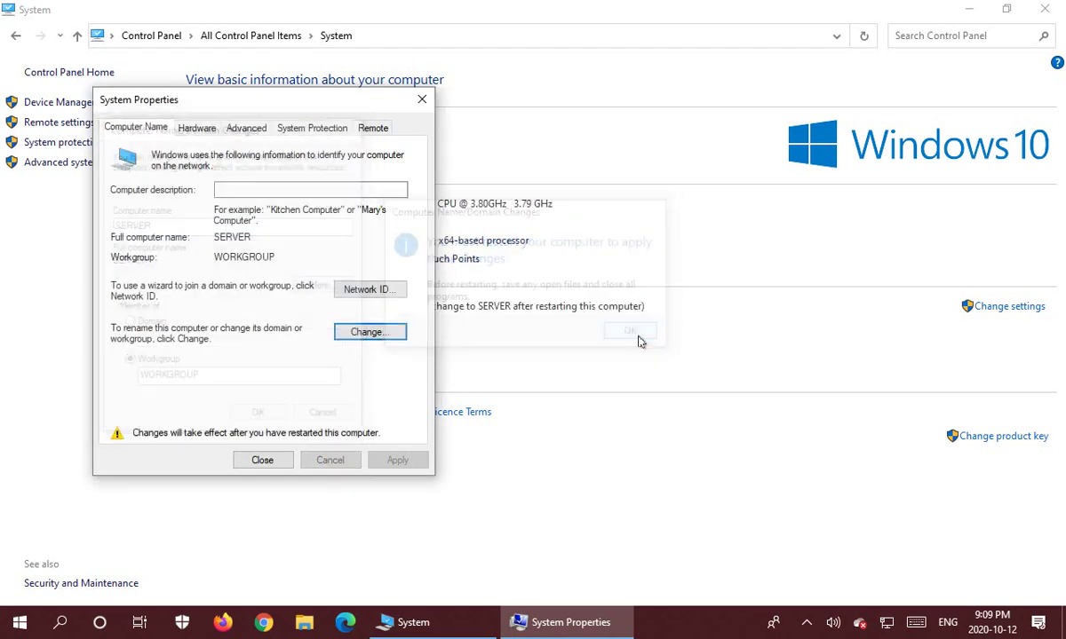
left_click(262, 460)
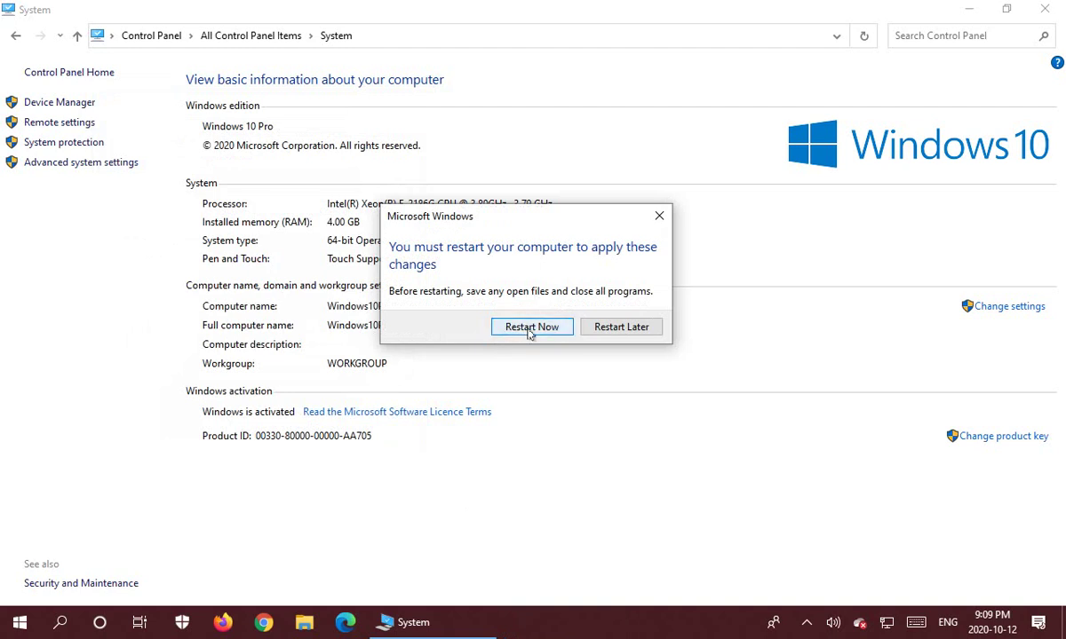
left_click(530, 327)
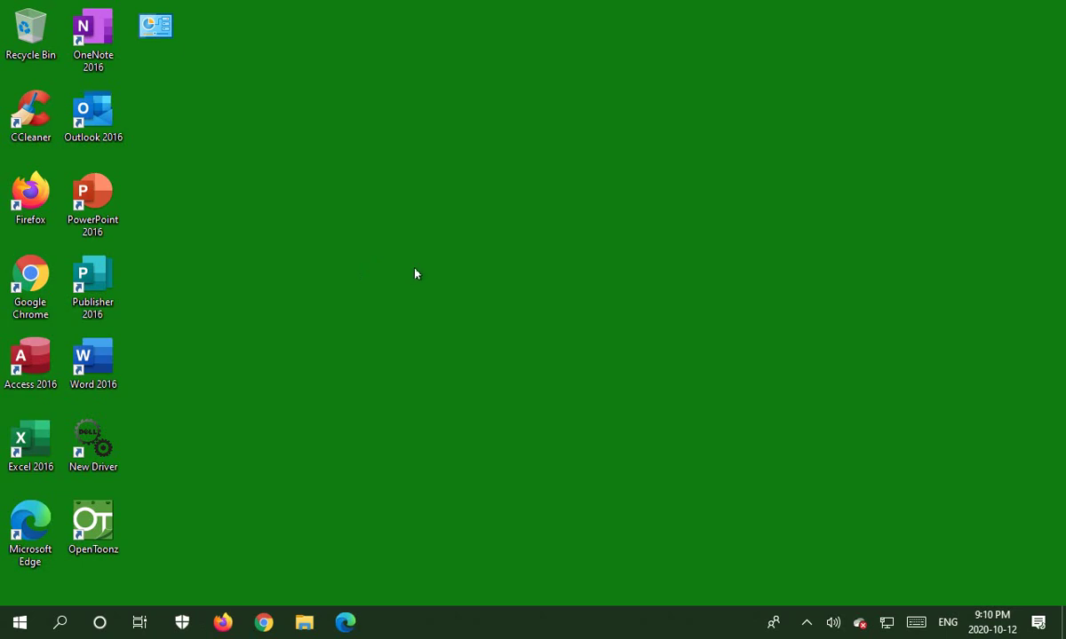
Open Windows Settings and go to Accounts > Family & other users.
left_click(19, 625)
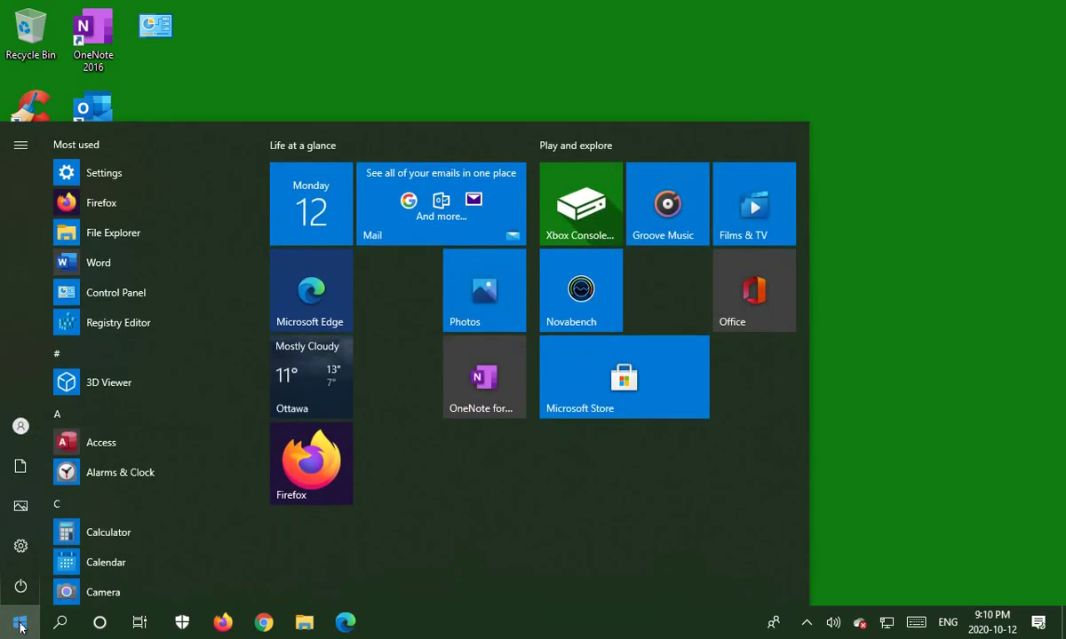
left_click(27, 547)
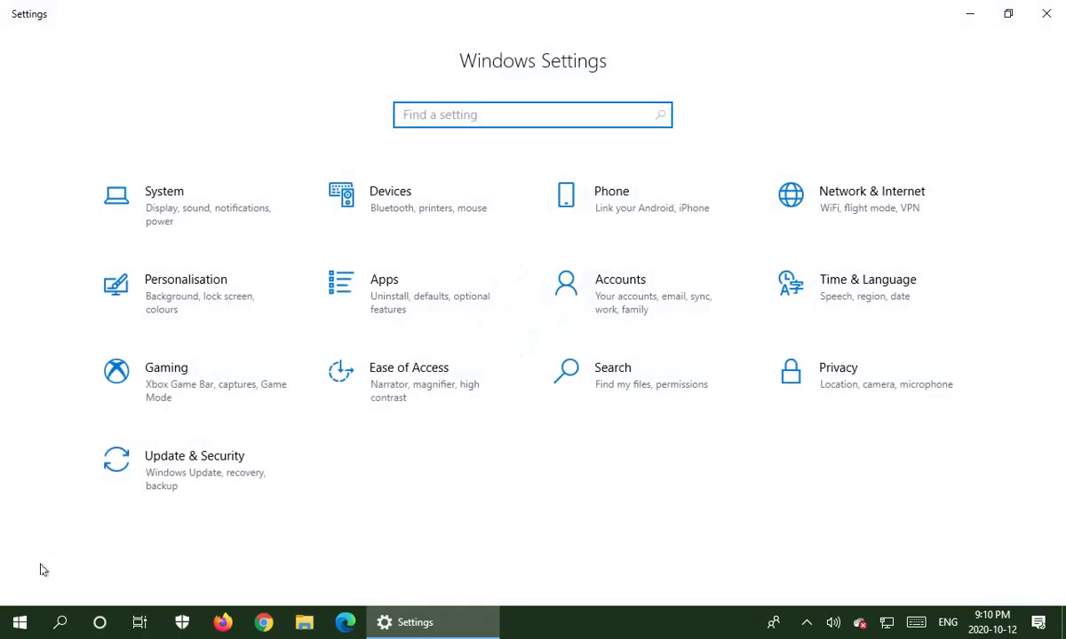
left_click(626, 296)
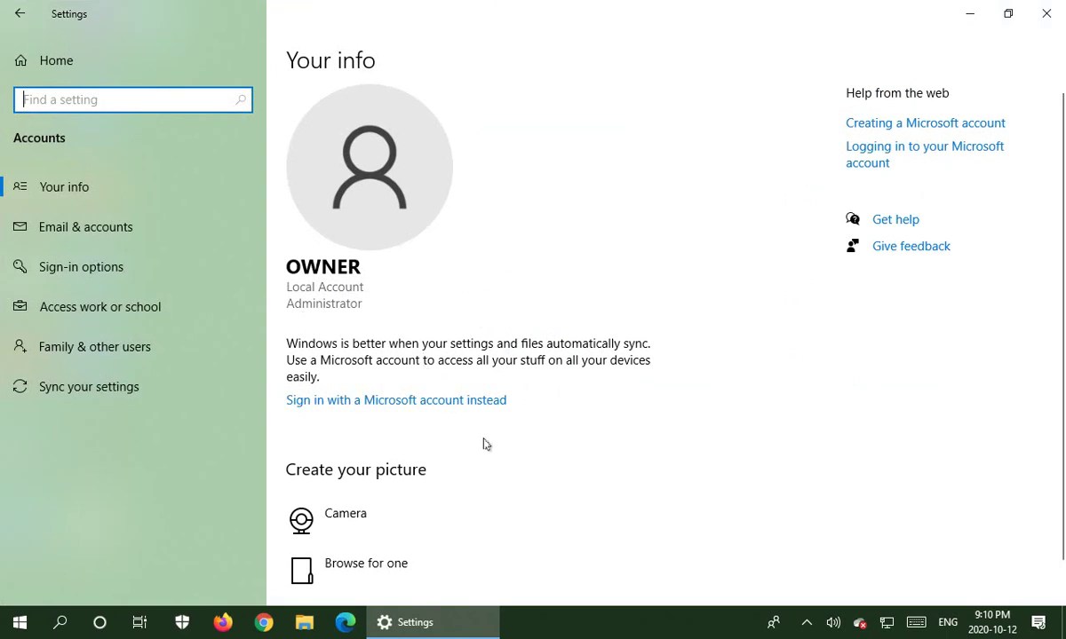
scroll(494, 459, "down", 1)
scroll(495, 457, "up", 1)
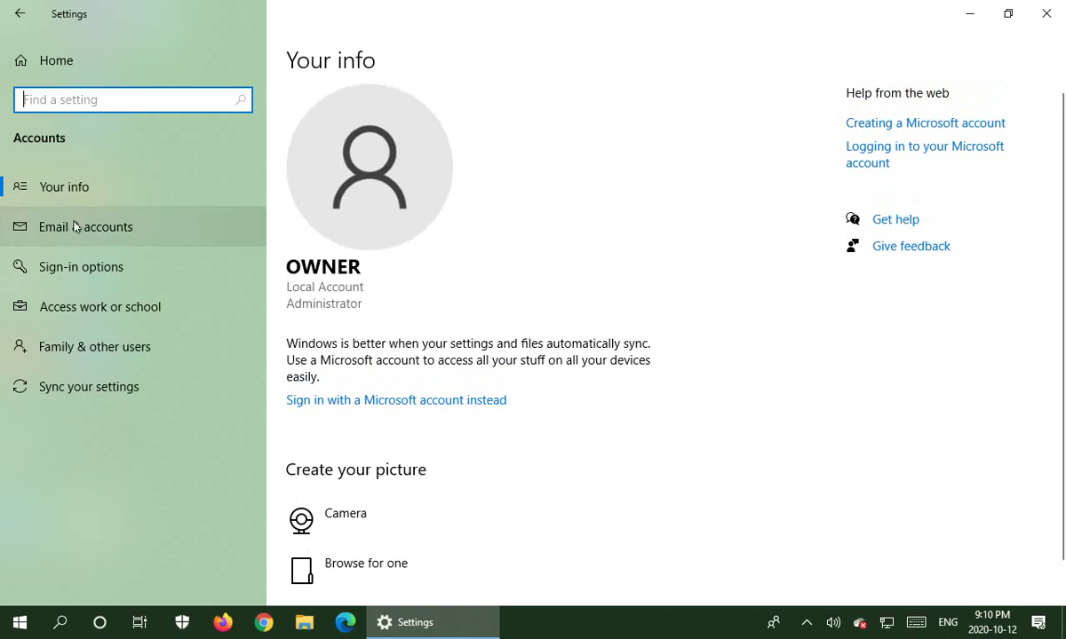
left_click(94, 350)
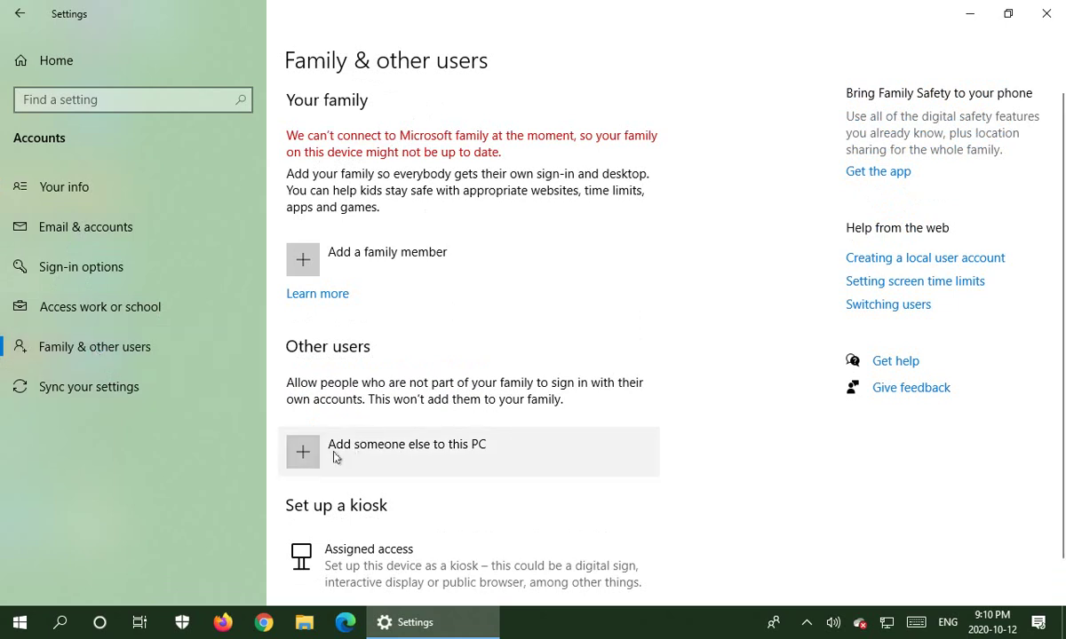
Add someone else, skipping sign-in info, as a user without a Microsoft account.
left_click(312, 455)
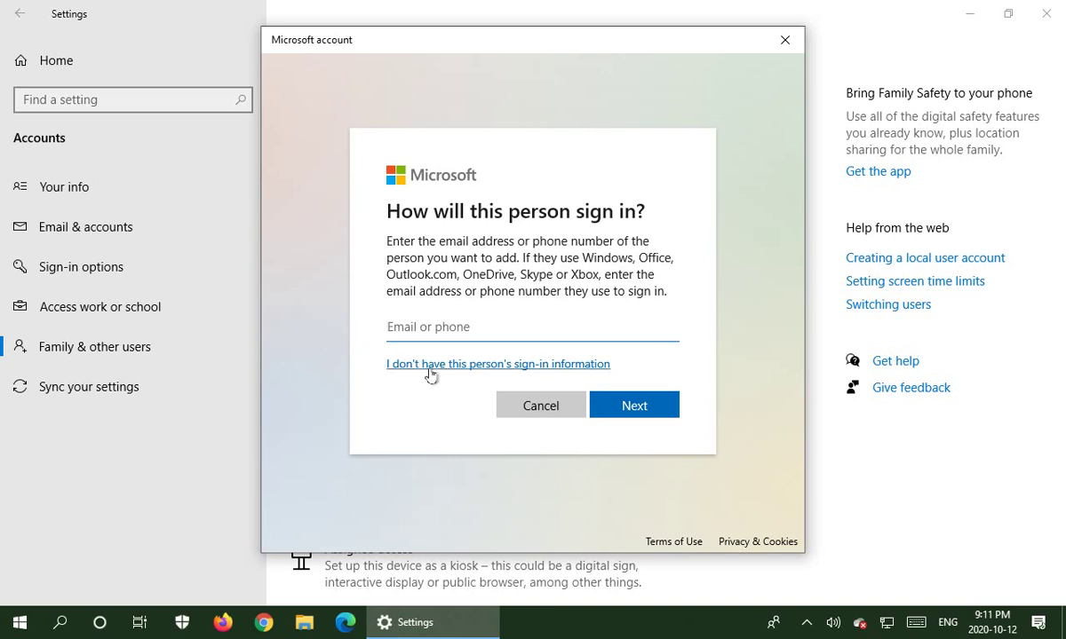
left_click(494, 365)
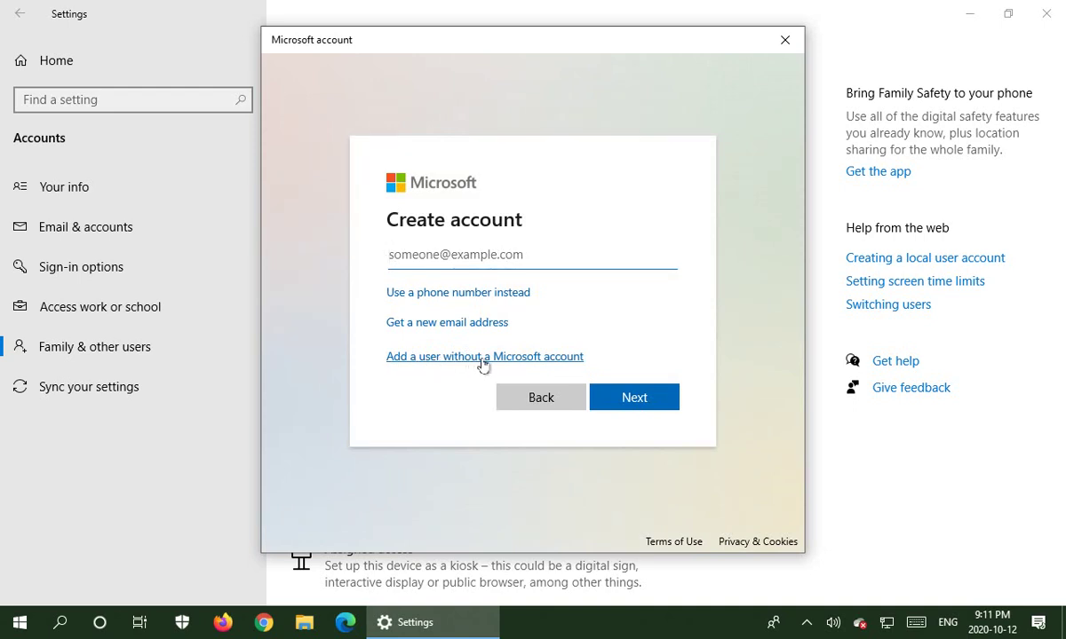
left_click(483, 357)
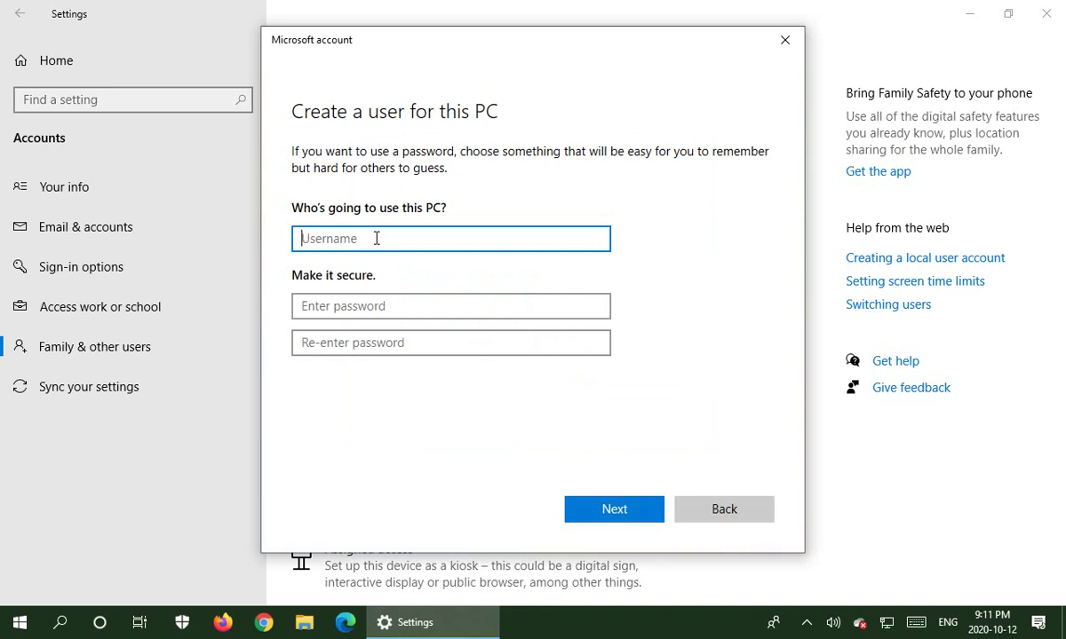
Enter username John and type the account password and its confirmation.
type("John")
left_click(369, 308)
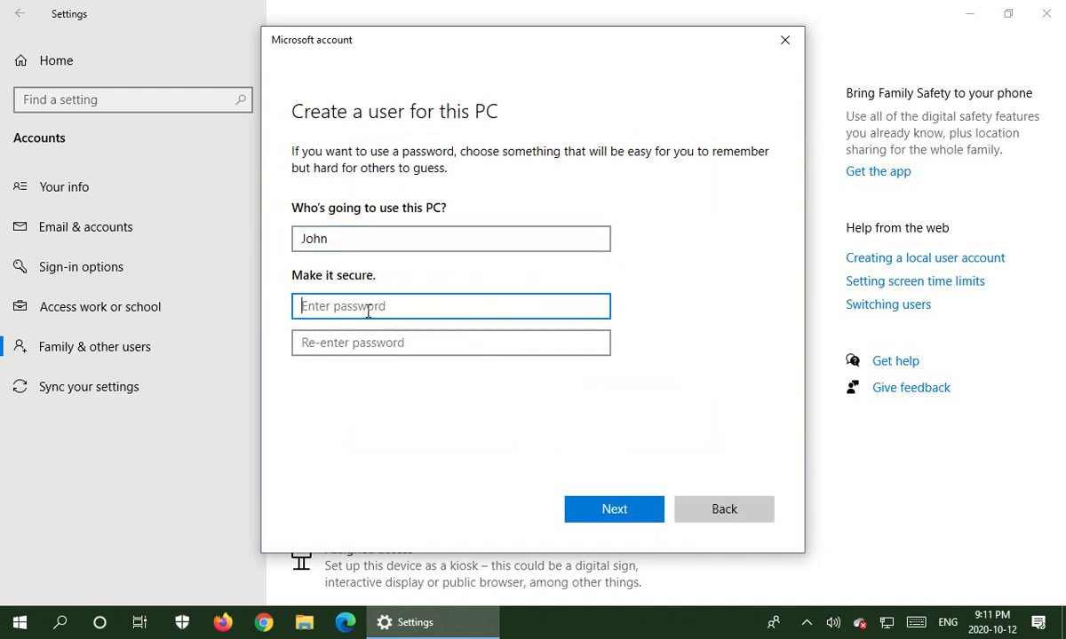
type("1234")
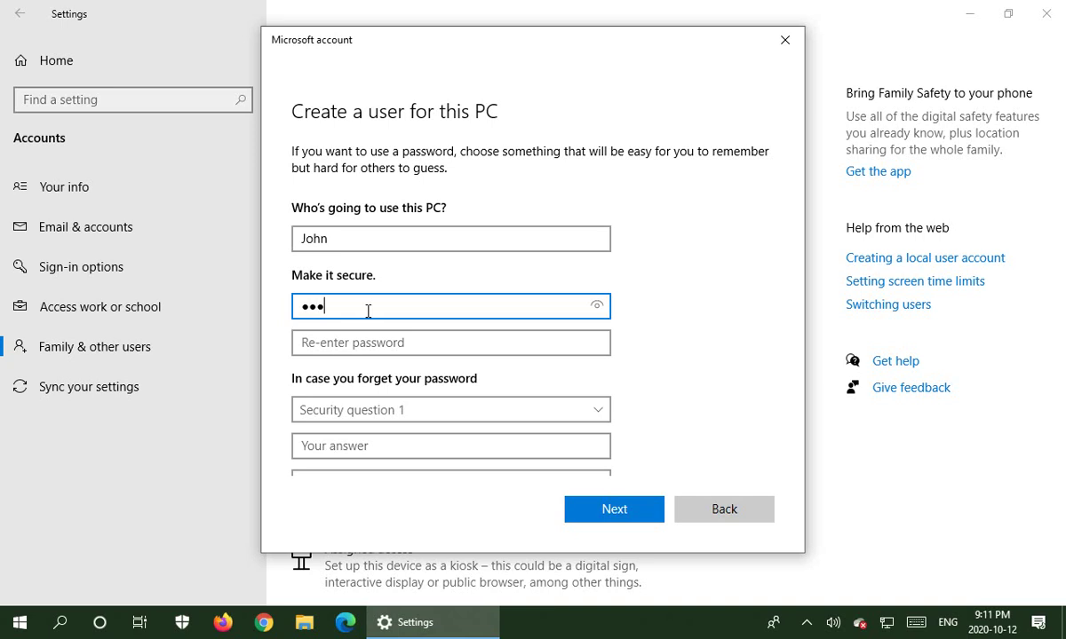
type("567")
left_click(350, 347)
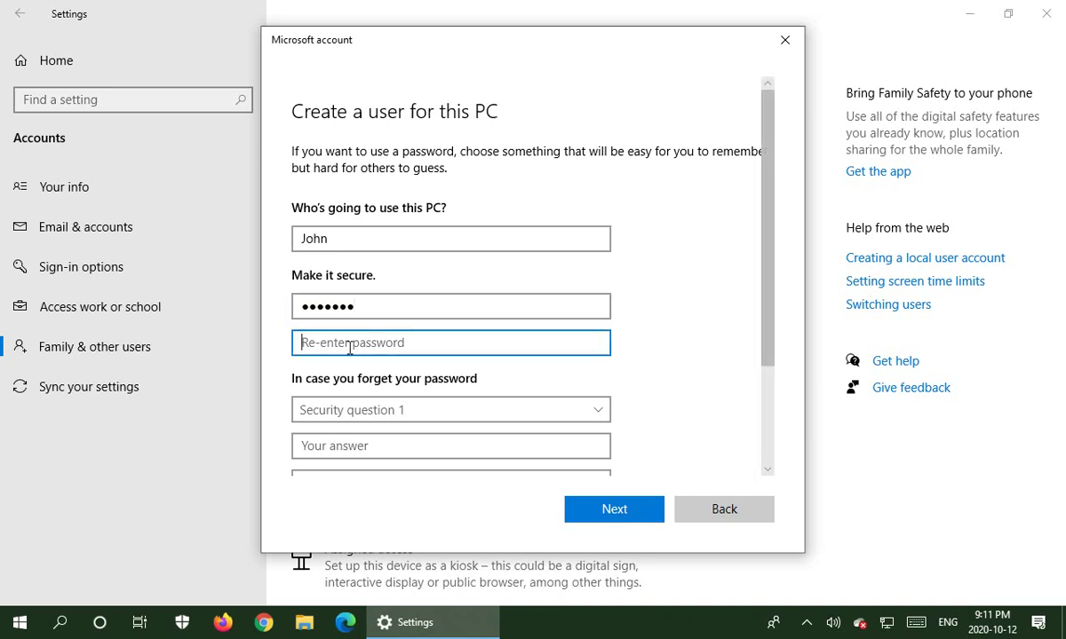
type("1234567")
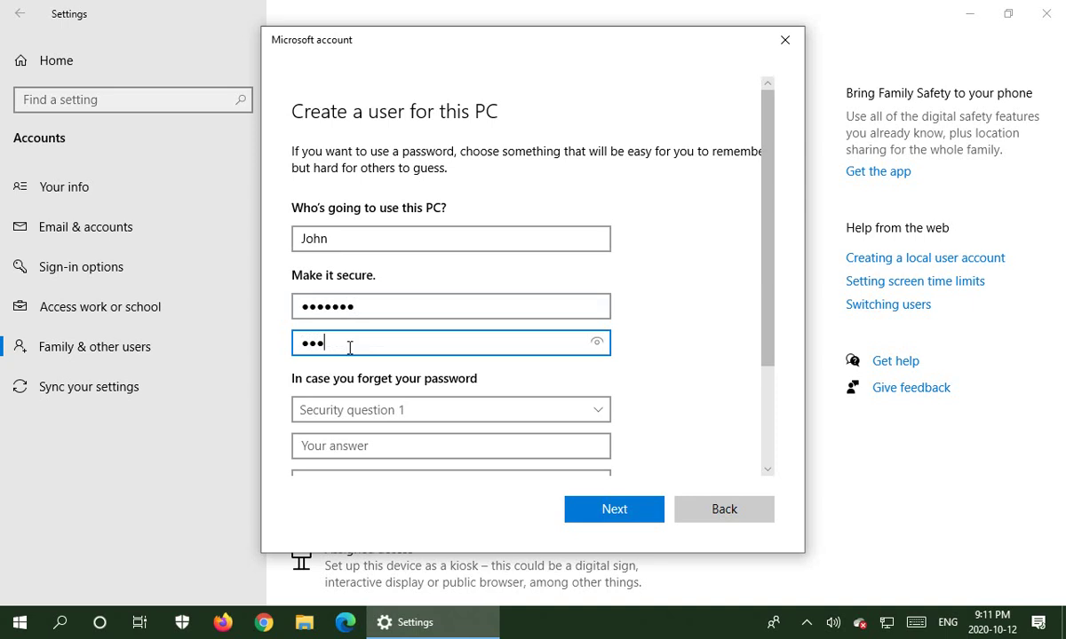
type("7")
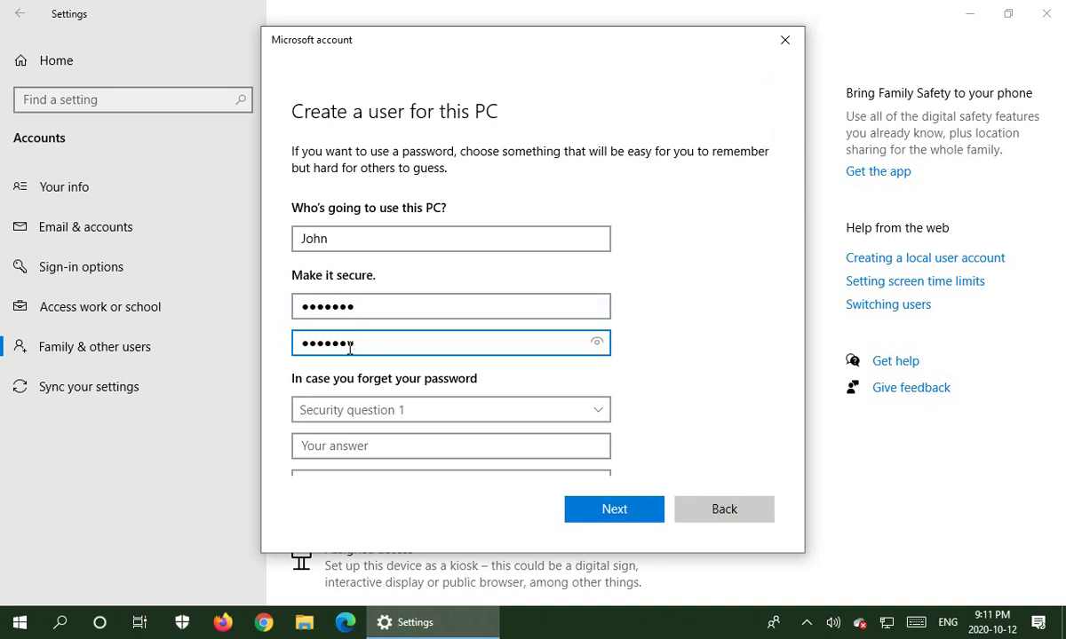
Choose the first pet's name and birth city security questions and answer both.
scroll(602, 356, "down", 2)
scroll(600, 355, "down", 1)
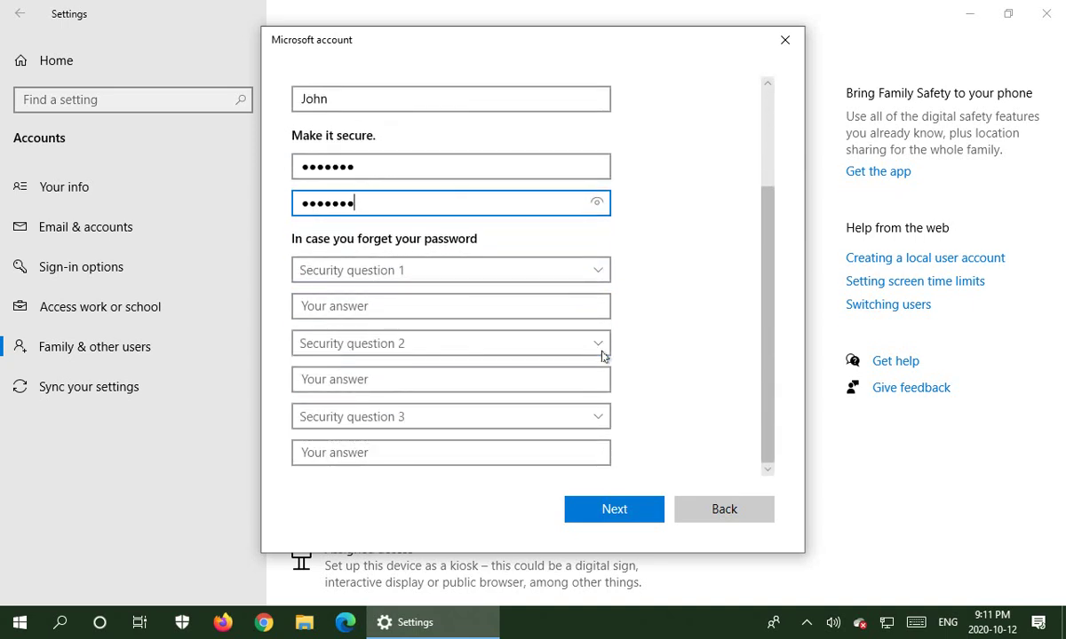
left_click(599, 276)
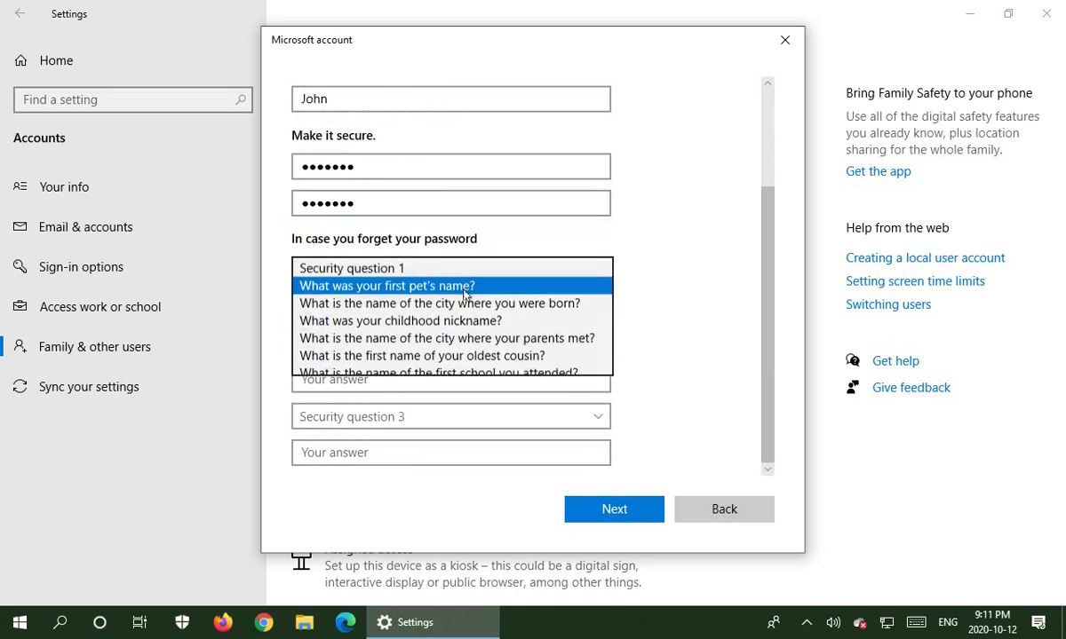
left_click(473, 288)
left_click(388, 305)
type("Spot")
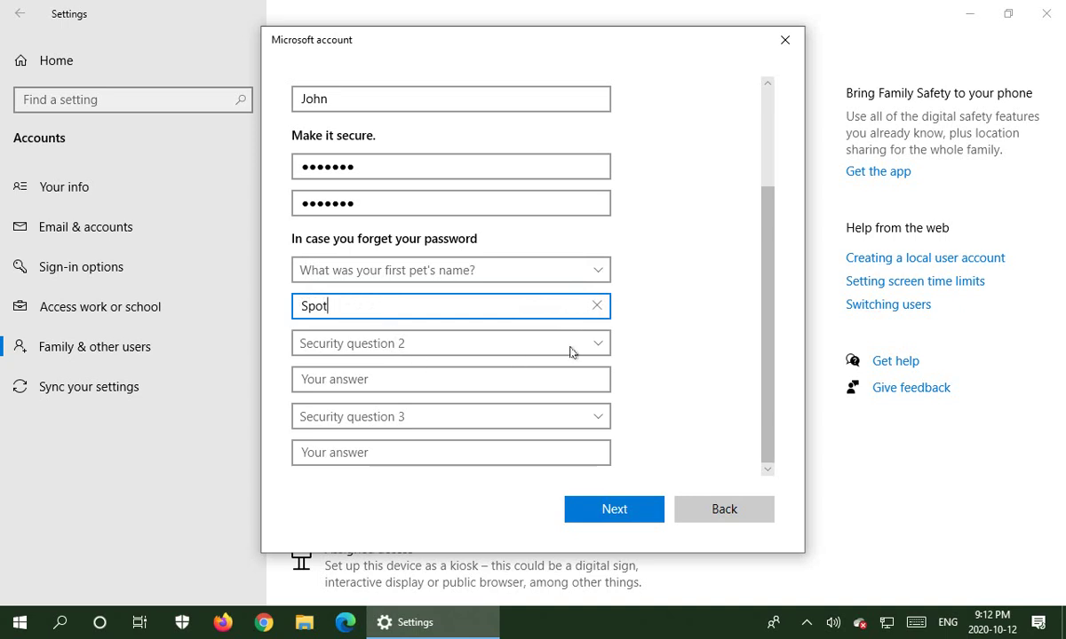
left_click(600, 345)
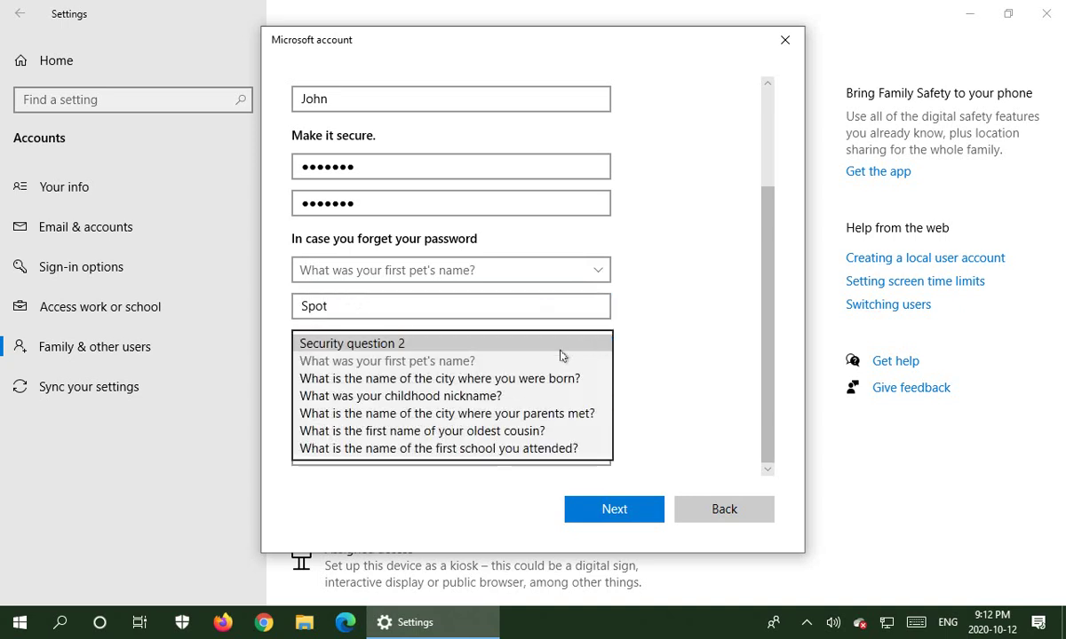
left_click(515, 378)
left_click(361, 380)
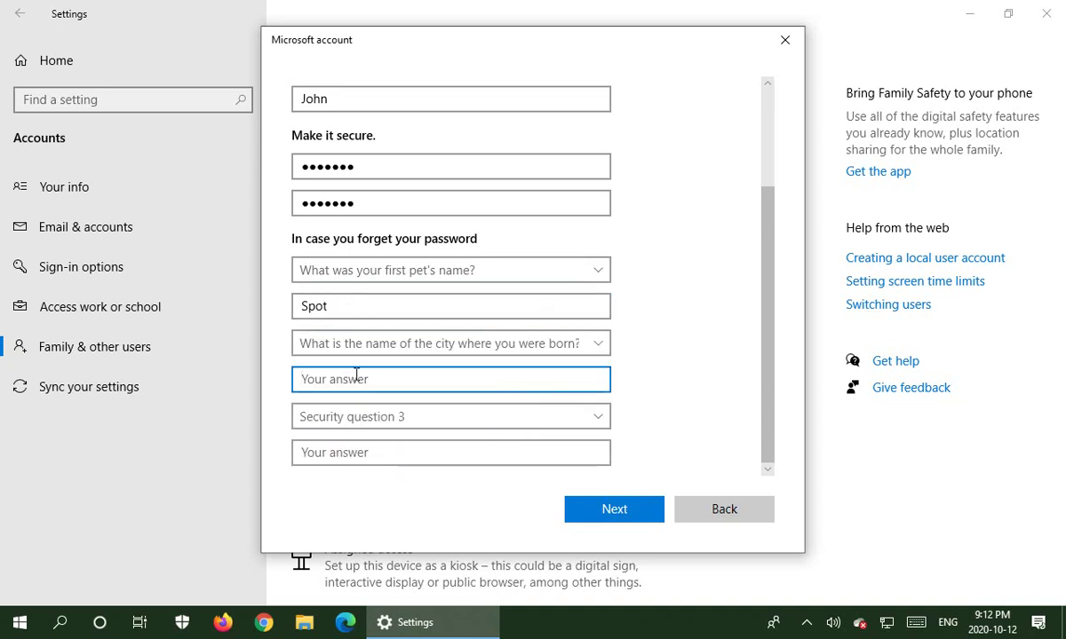
type("London")
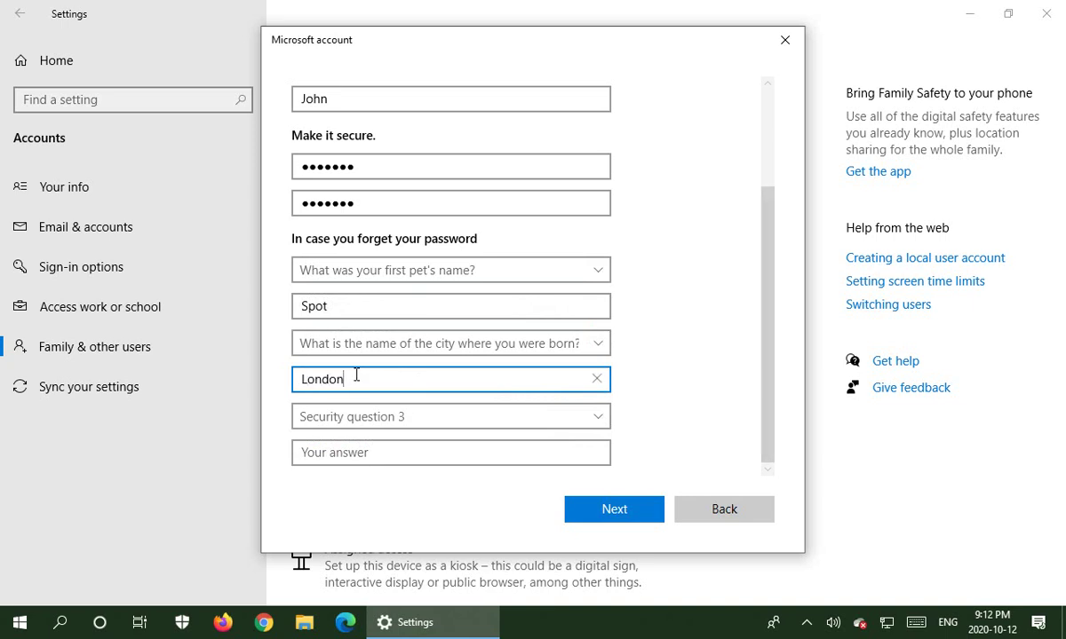
Add the childhood nickname security question with its answer and create the account.
left_click(601, 421)
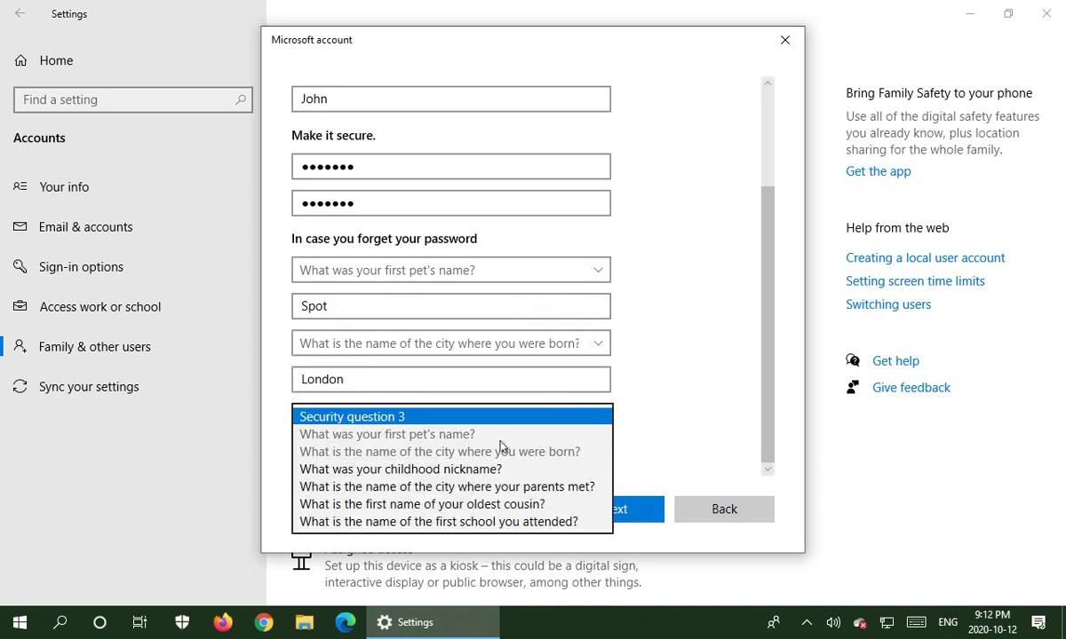
left_click(483, 471)
left_click(425, 454)
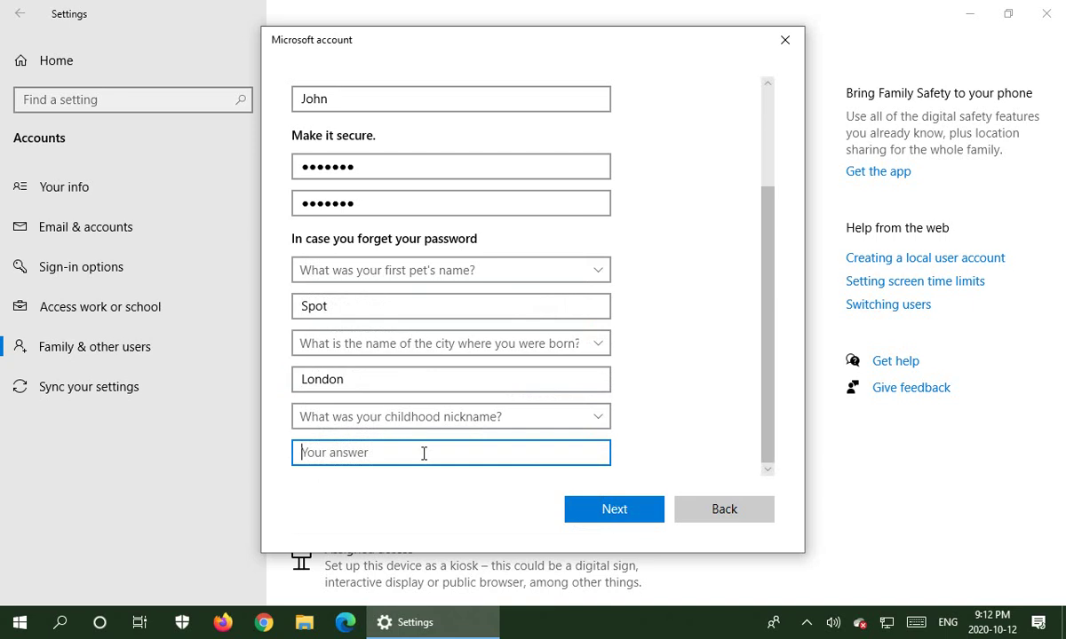
type("John")
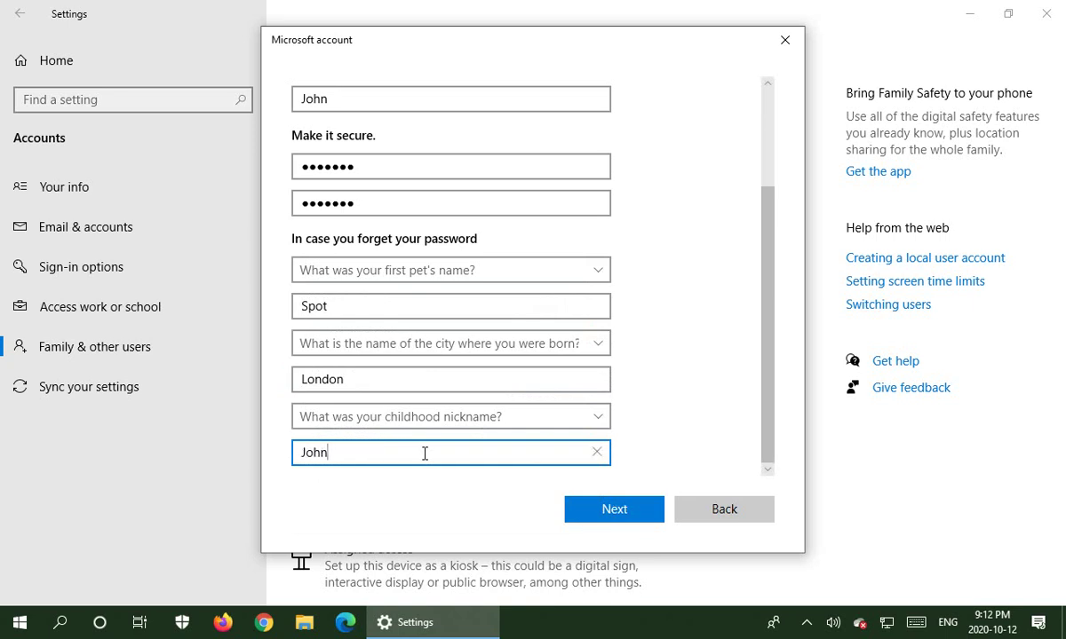
left_click(615, 510)
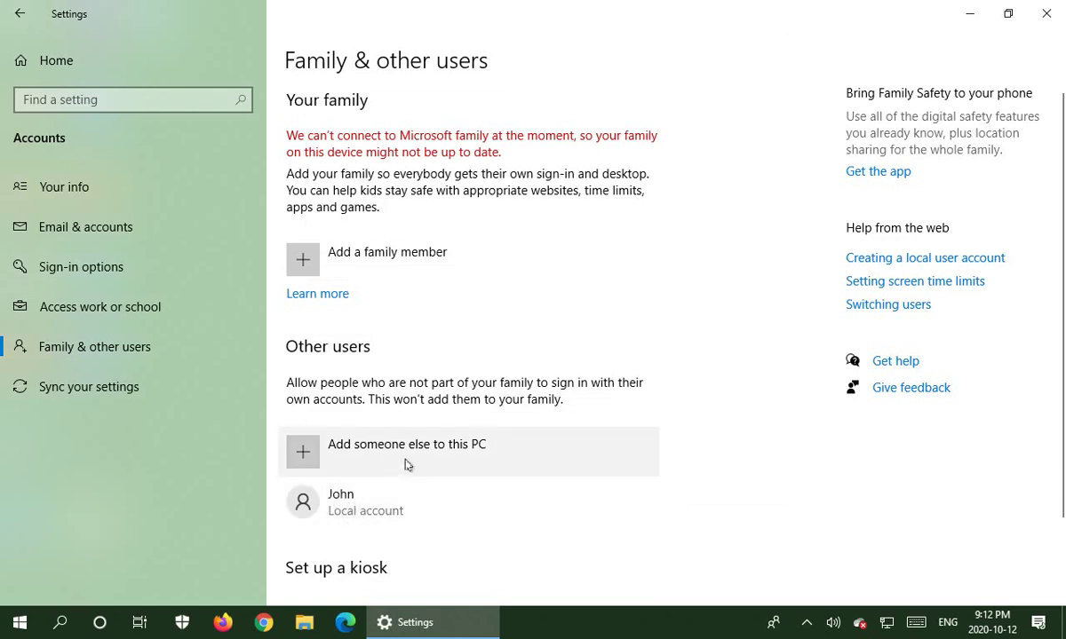
Change the John account's type to Administrator.
left_click(347, 514)
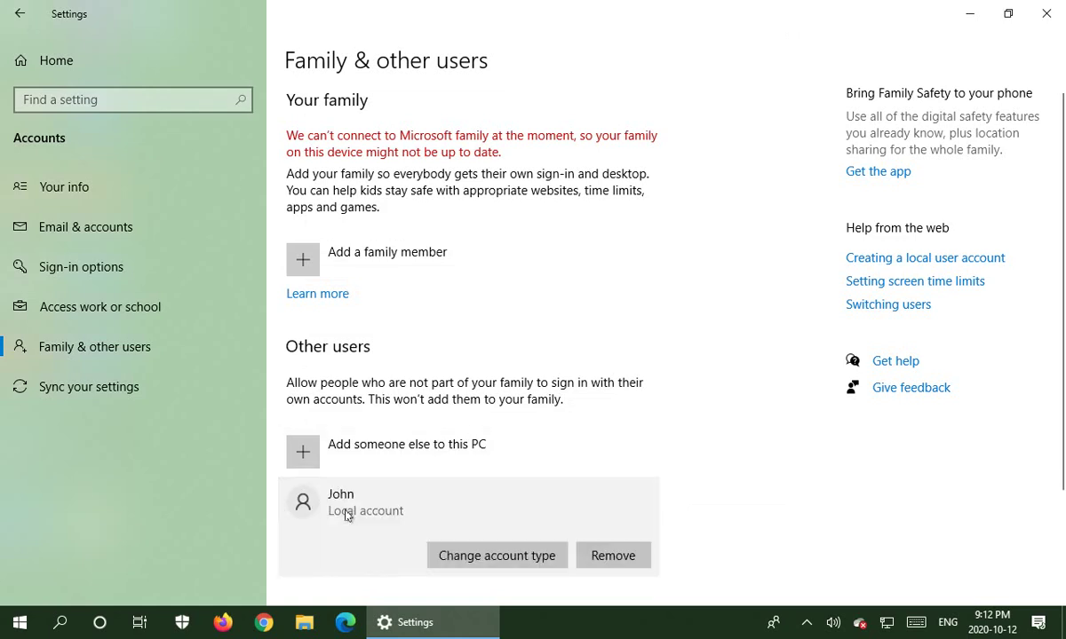
left_click(495, 556)
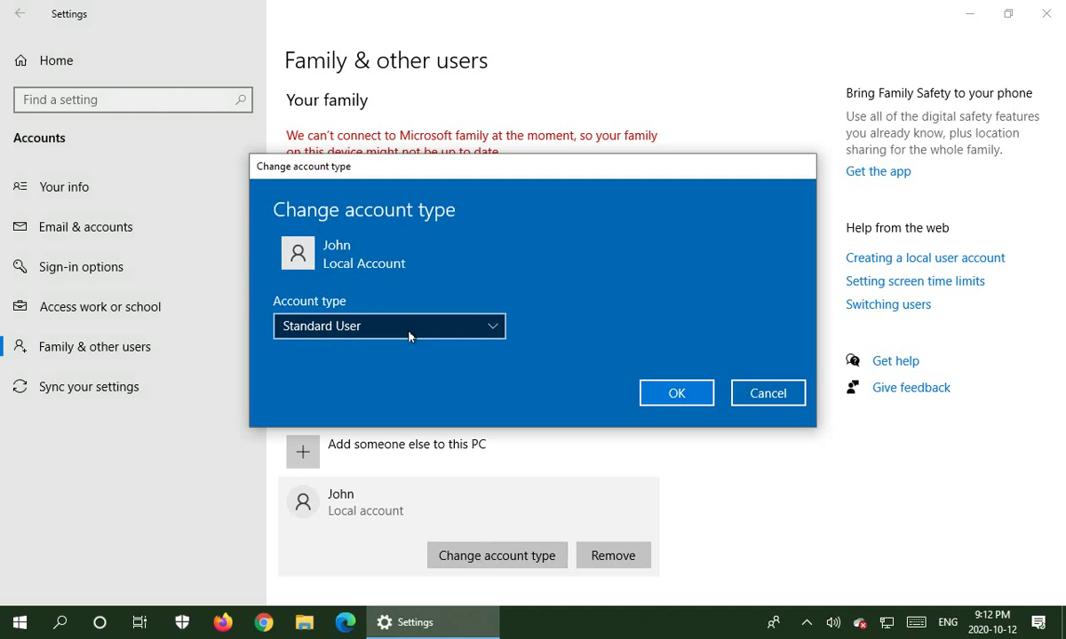
left_click(497, 330)
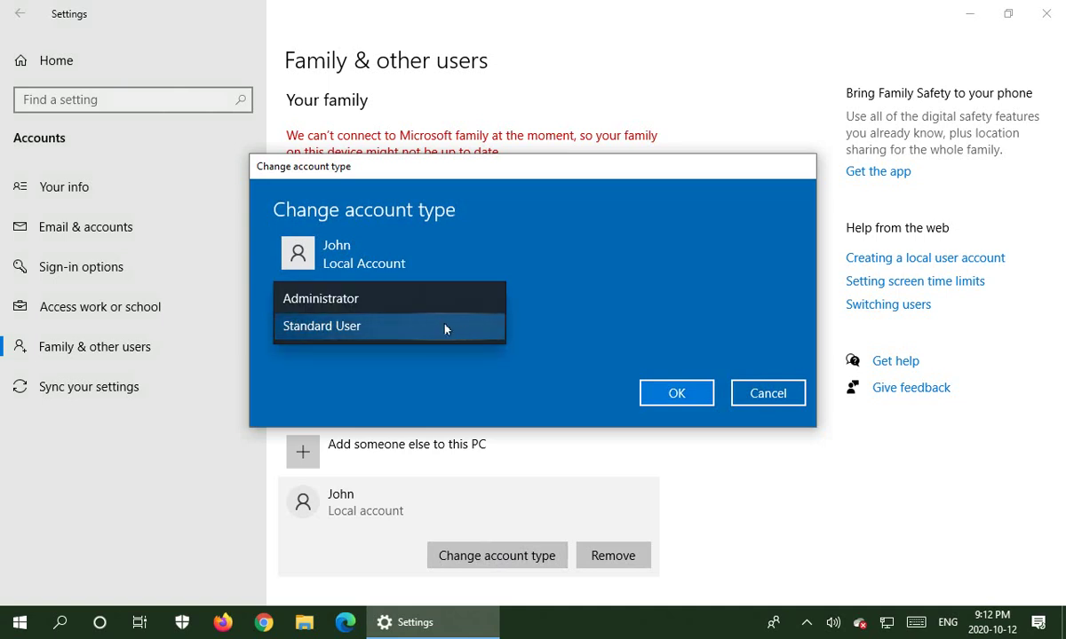
left_click(387, 308)
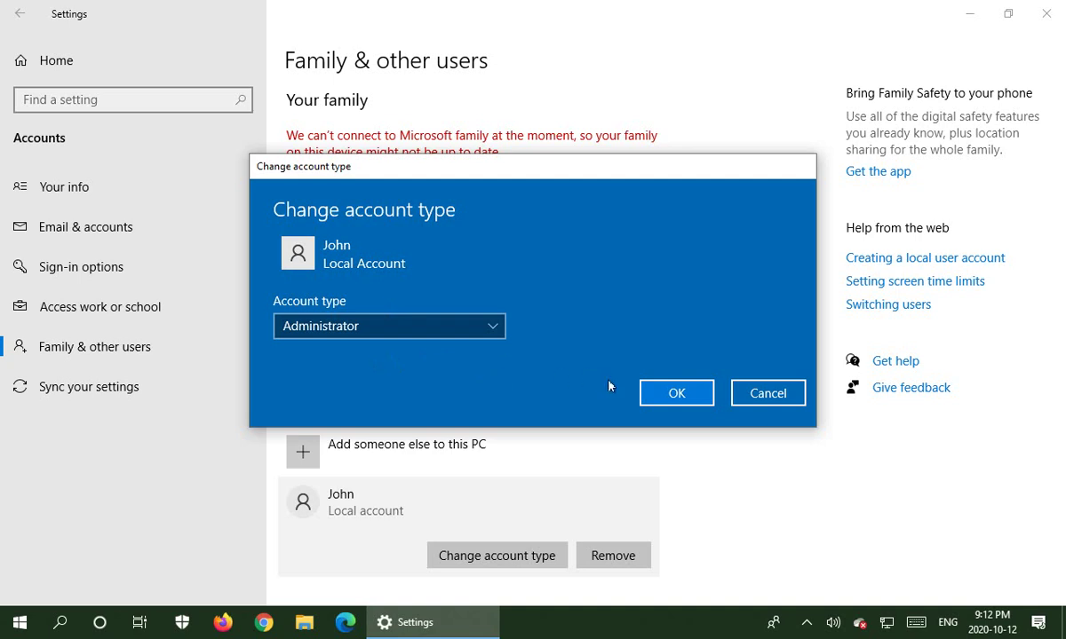
left_click(689, 399)
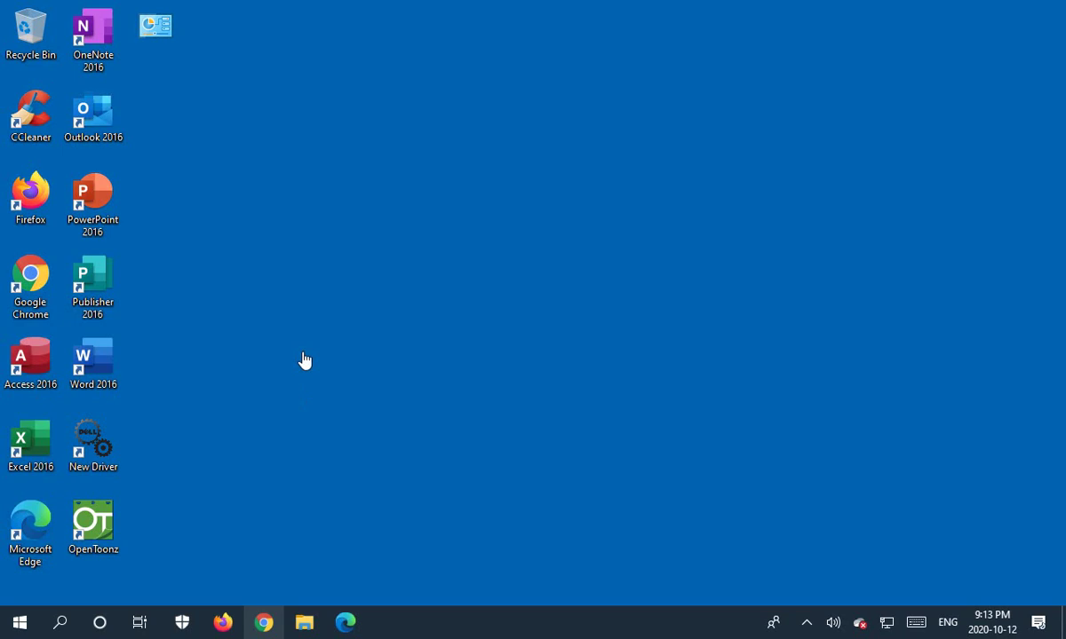
Reopen Settings at Accounts > Family & other users.
left_click(22, 624)
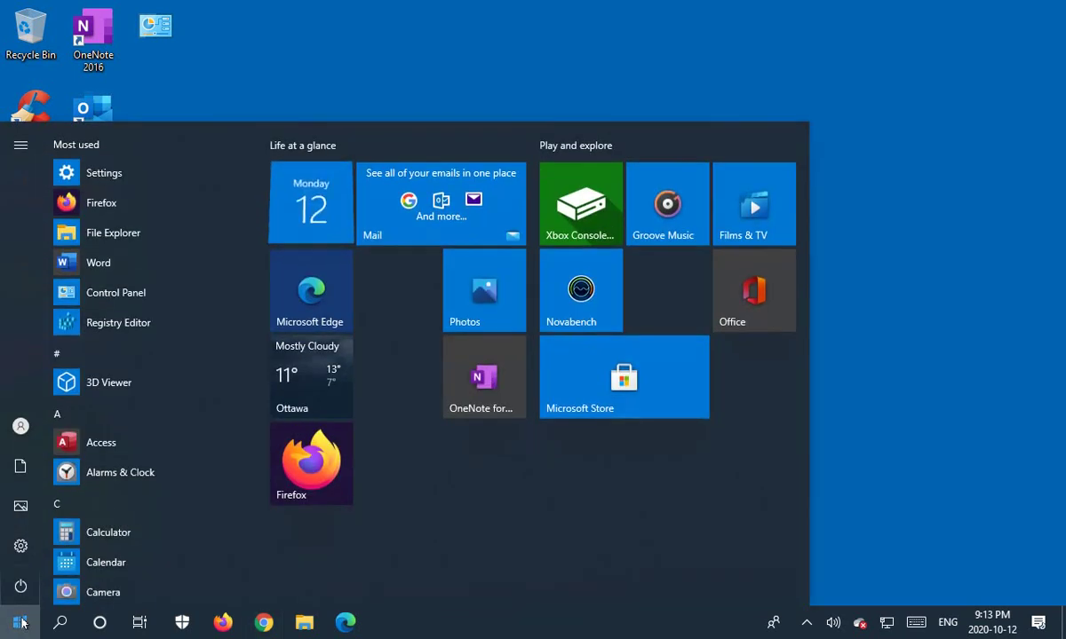
left_click(20, 545)
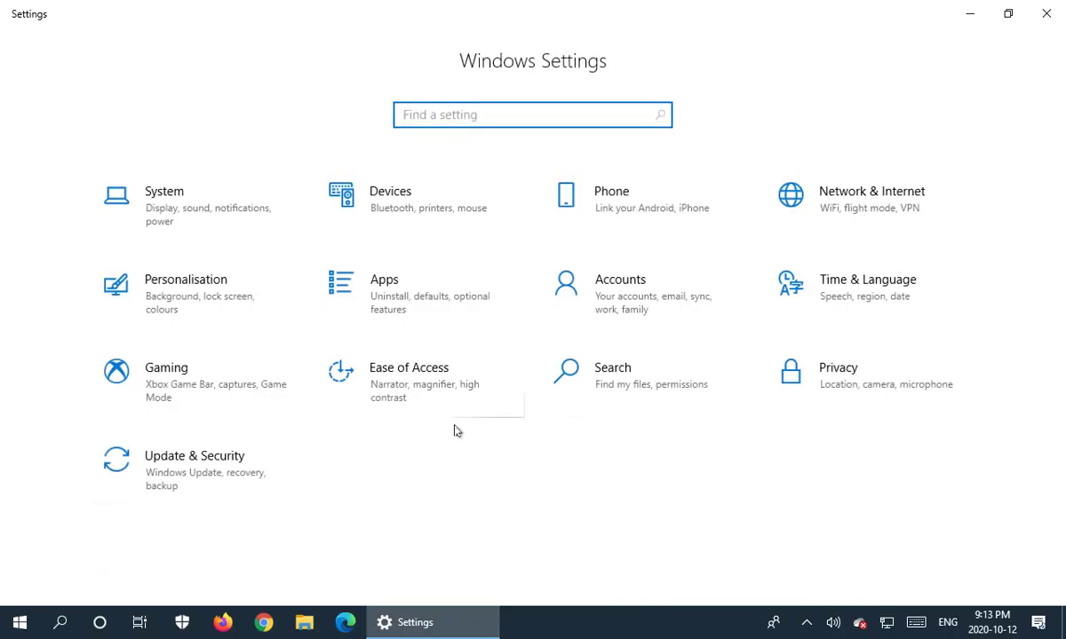
left_click(616, 302)
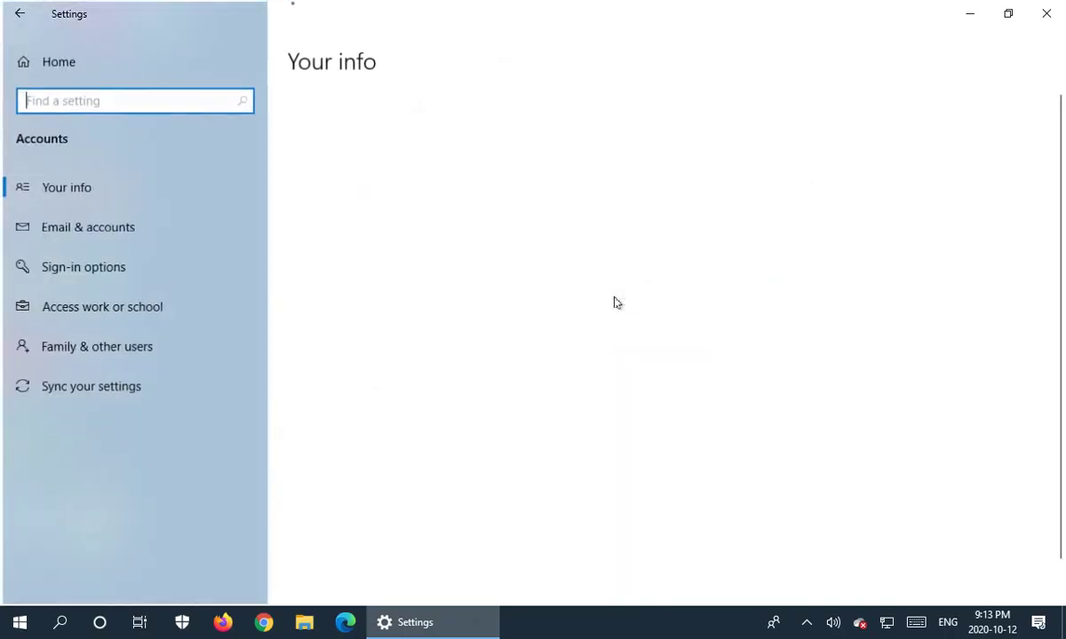
left_click(83, 347)
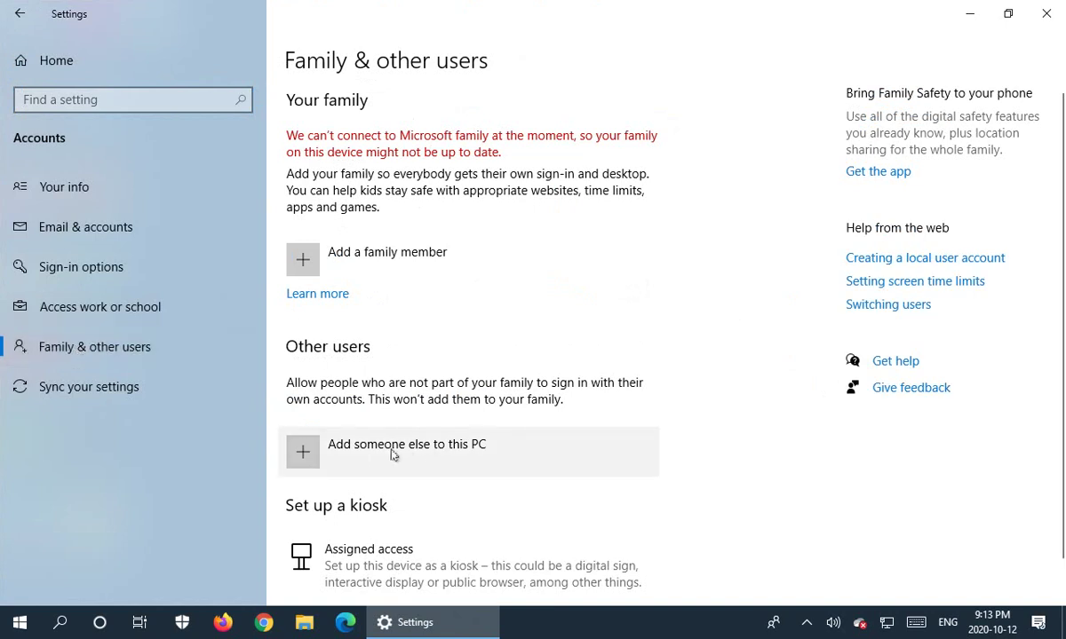
Start adding another person as a user without a Microsoft account.
left_click(371, 453)
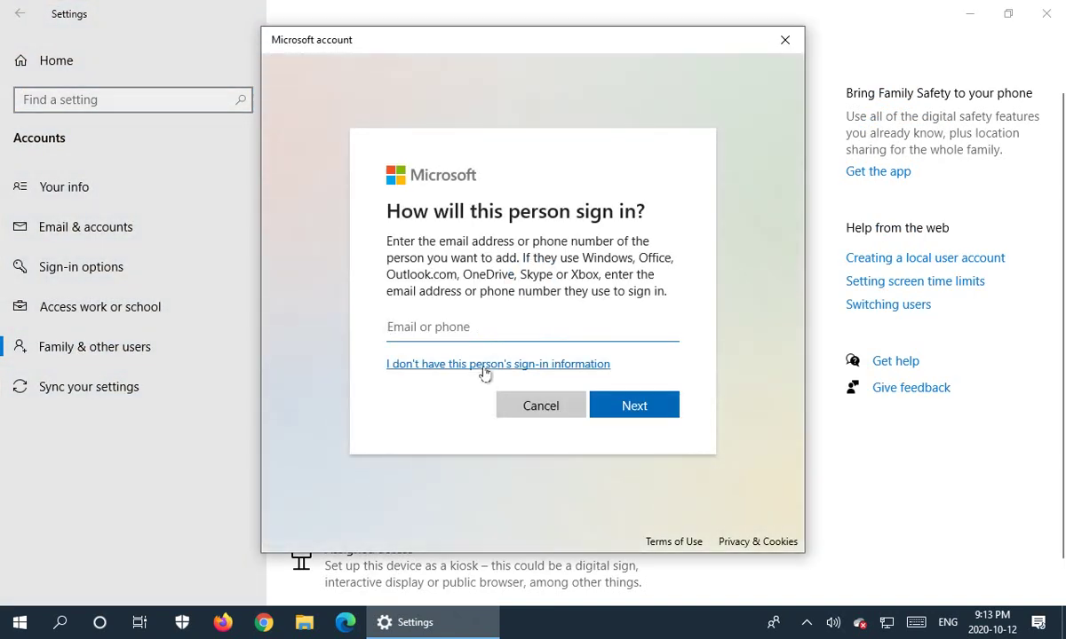
left_click(484, 365)
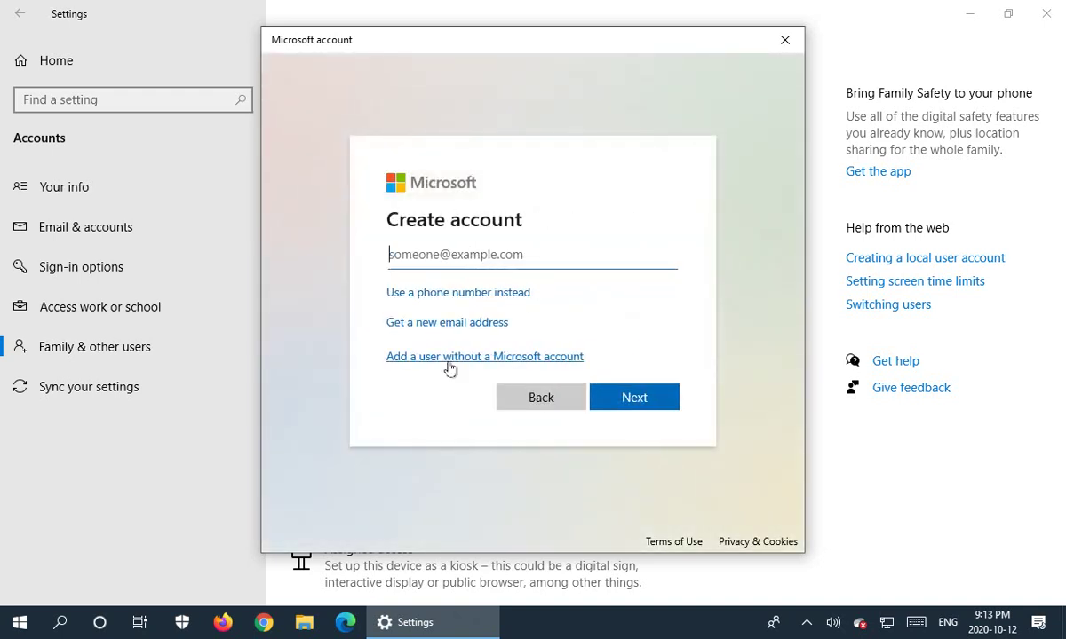
left_click(450, 362)
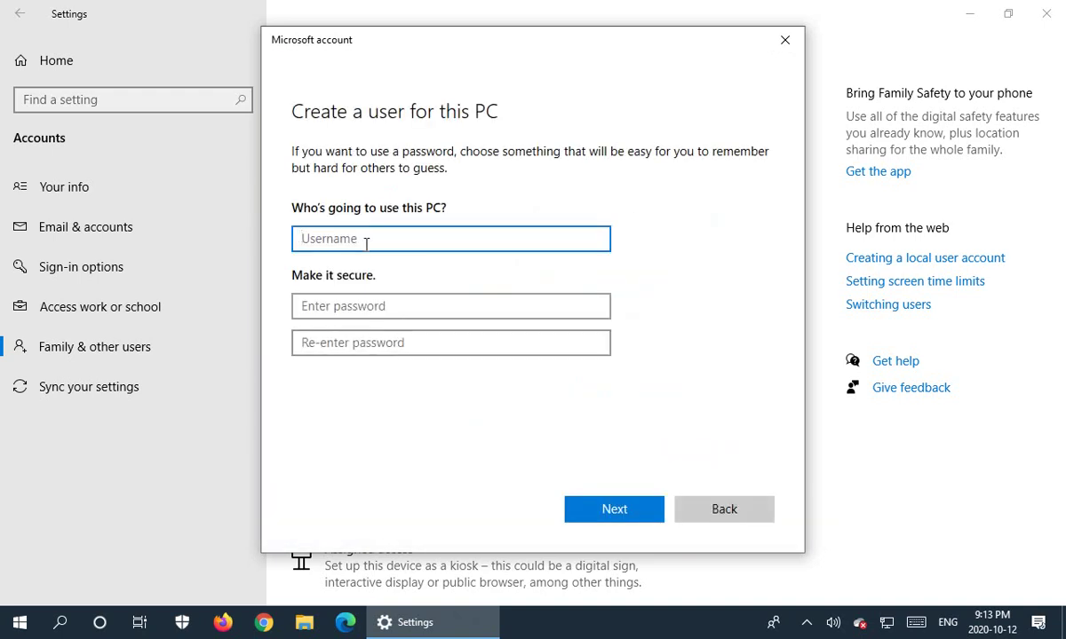
Enter username Mary and type the account password twice.
type("Mary")
left_click(411, 309)
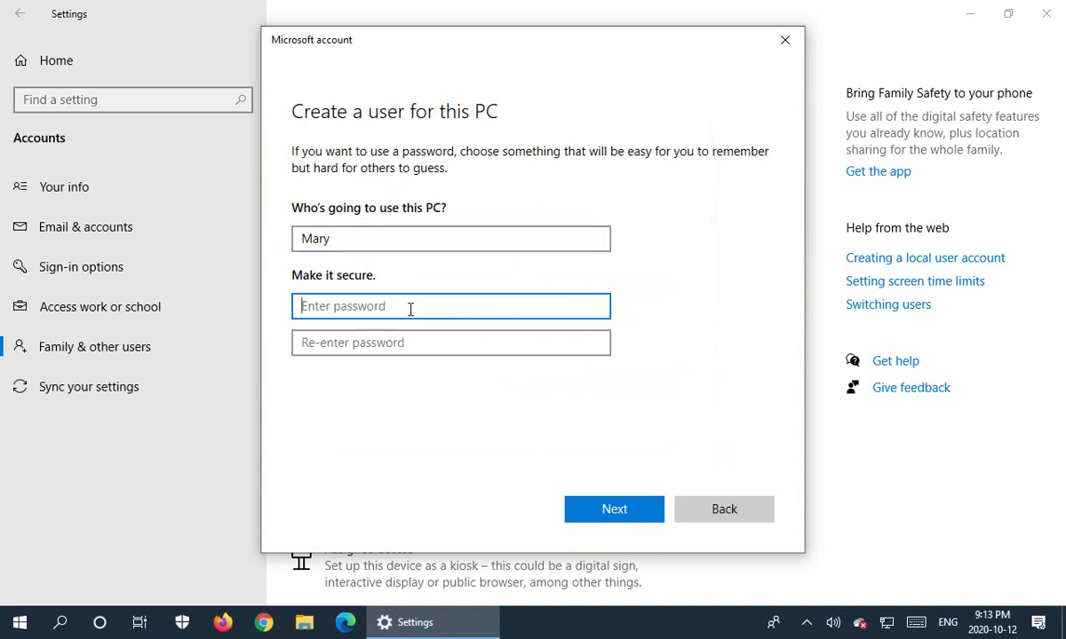
type("•••••••")
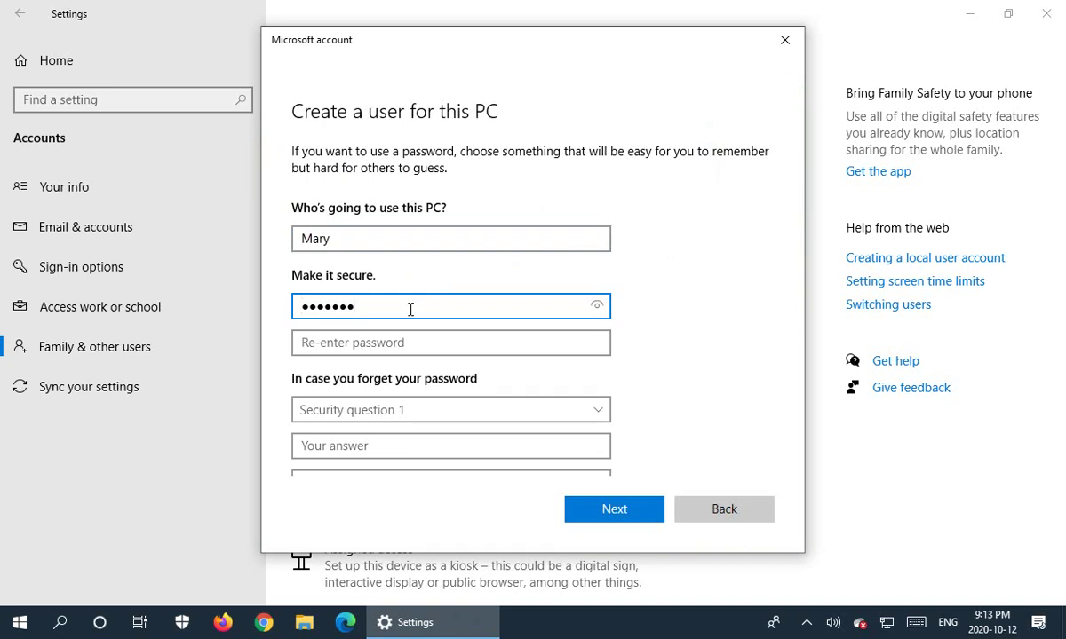
left_click(391, 341)
type("••••")
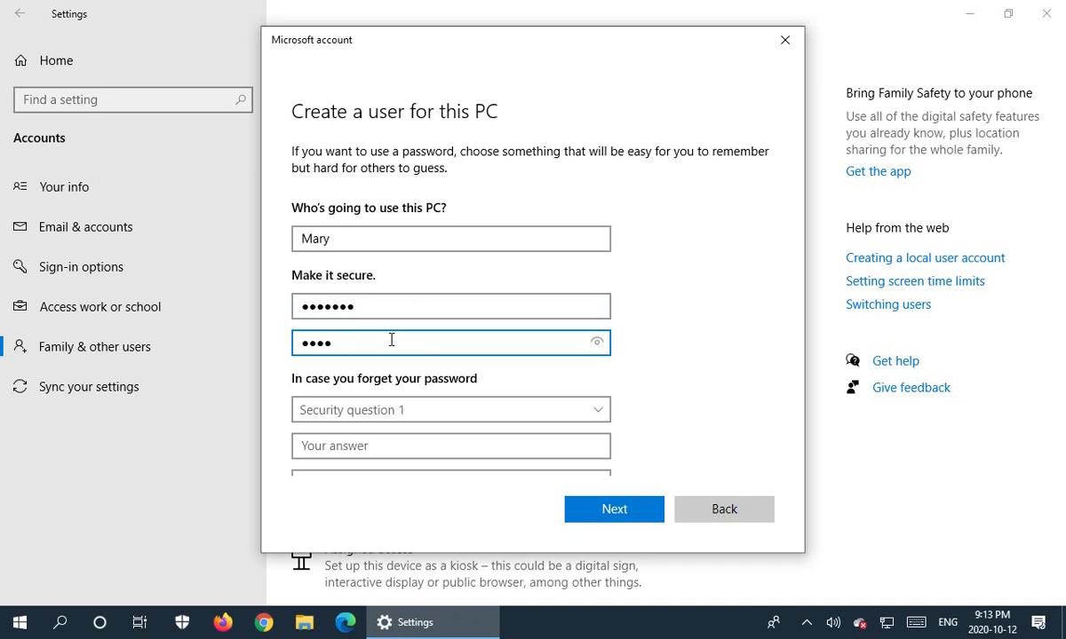
type("•••")
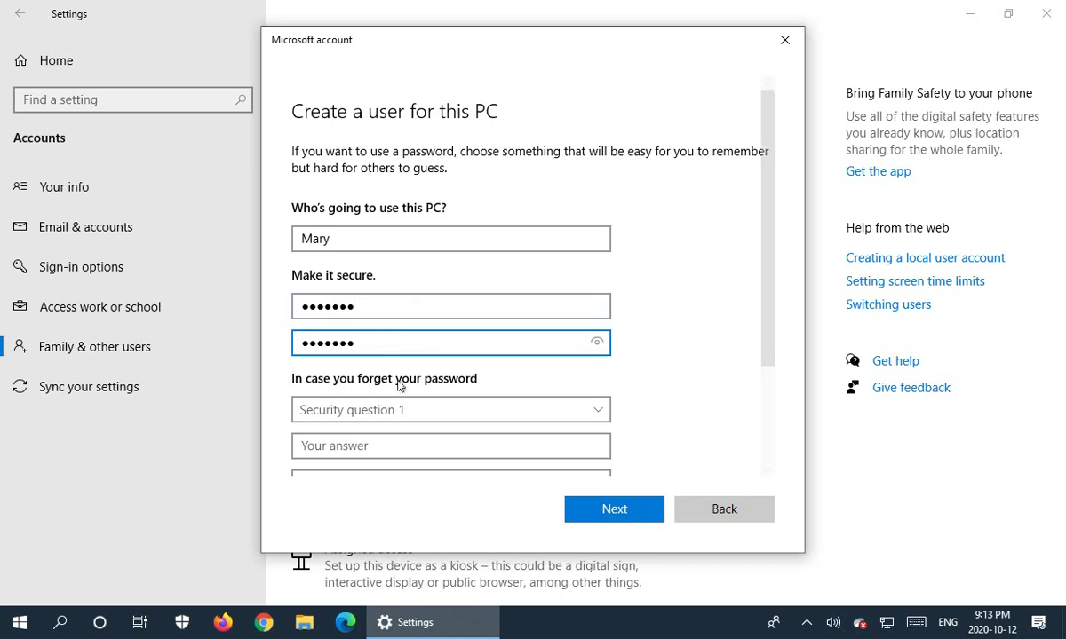
Choose the first pet's name security question and type its answer, fixing a typo.
left_click_drag(768, 341, 769, 437)
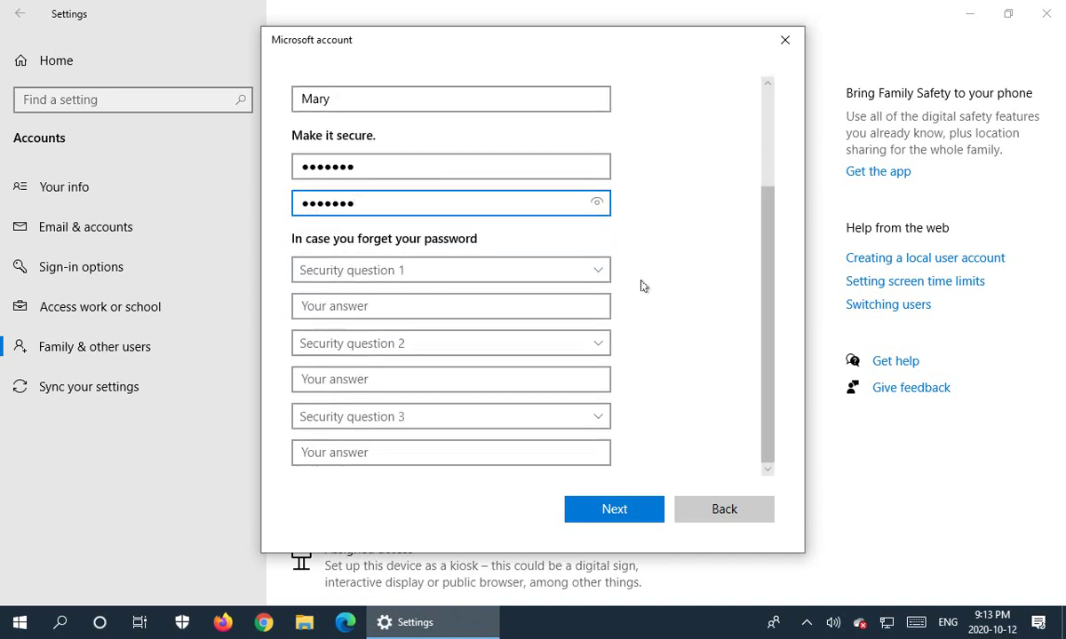
left_click(600, 274)
left_click(476, 289)
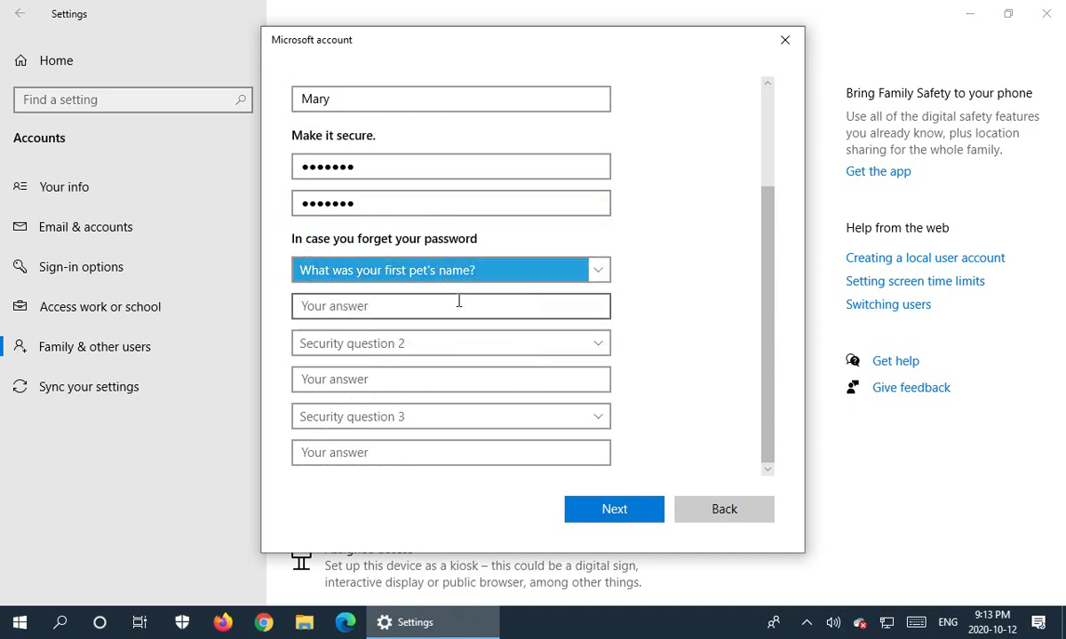
left_click(444, 307)
type("Spiok")
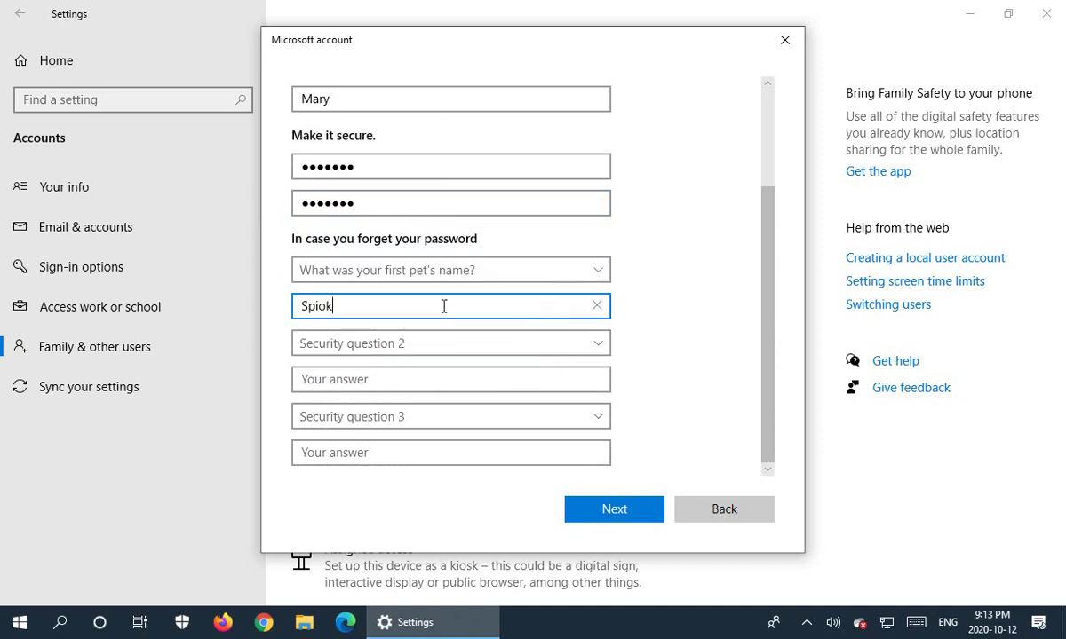
key("BackSpace")
key("BackSpace")
key("BackSpace")
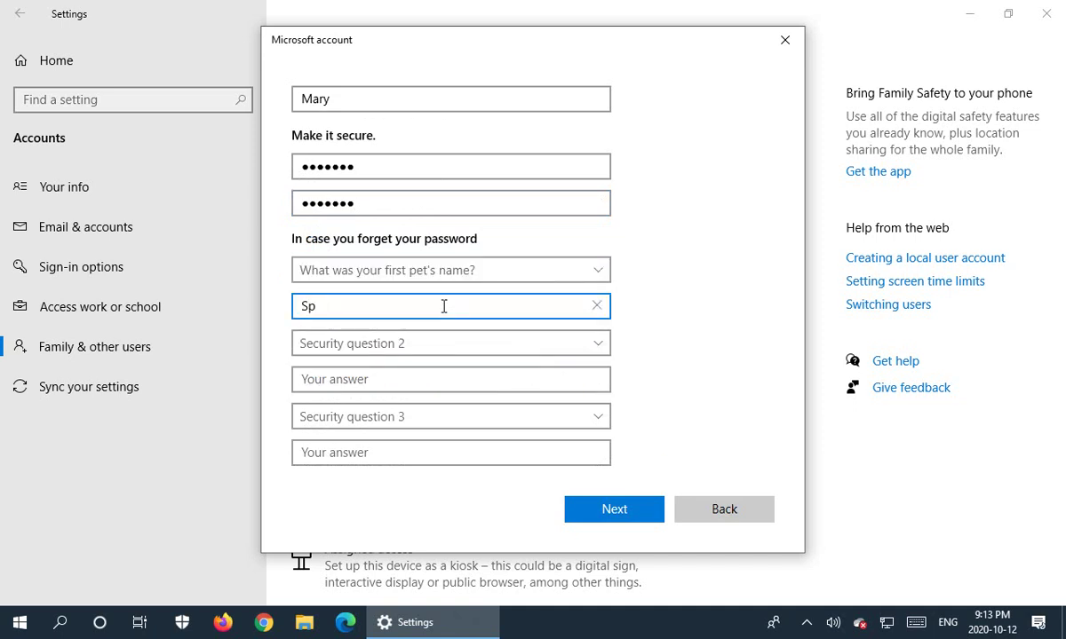
type("ot")
Answer the birth city and childhood nickname questions, then create the account.
left_click(444, 343)
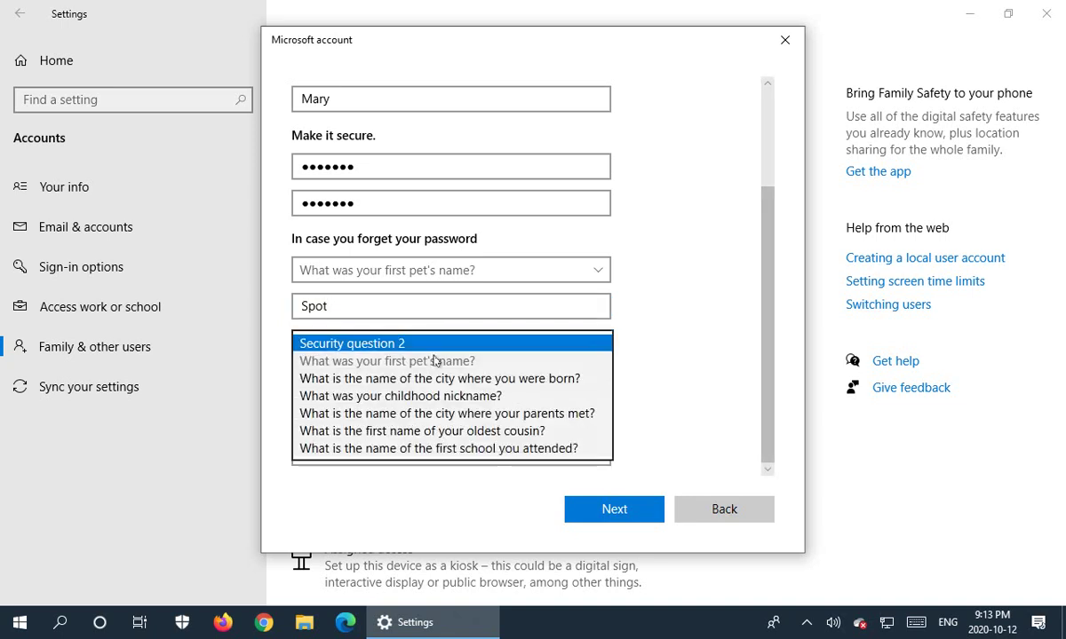
left_click(438, 378)
left_click(408, 377)
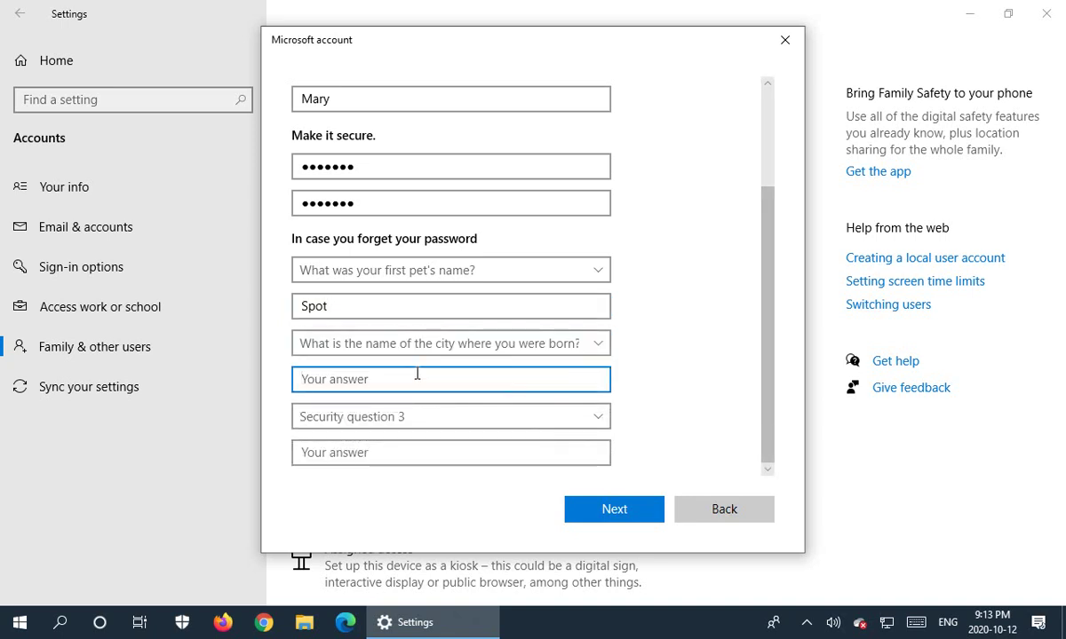
type("London")
left_click(553, 418)
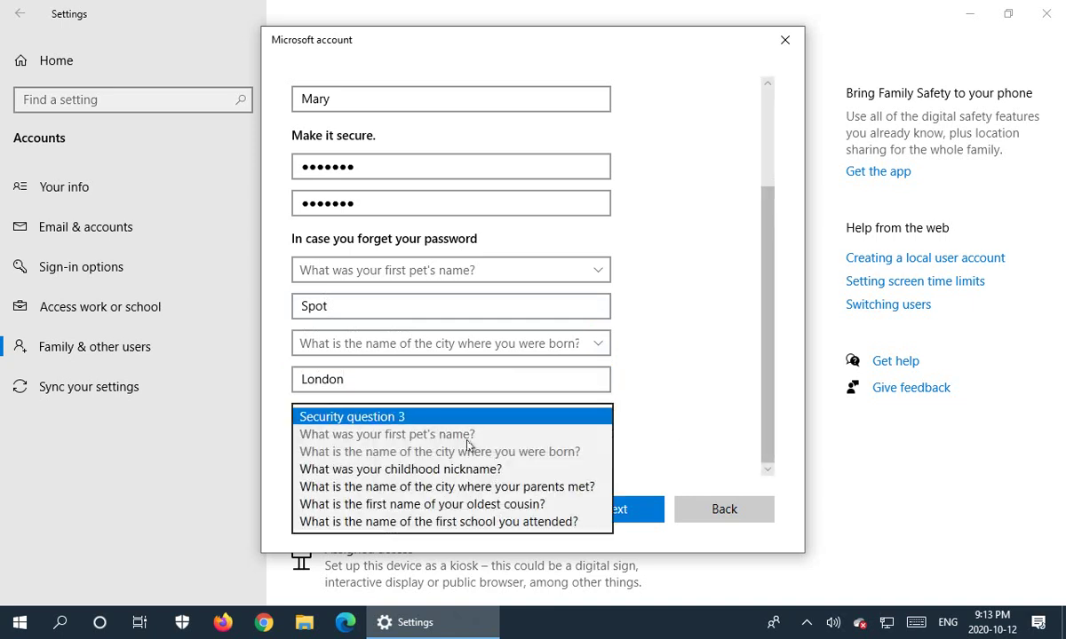
left_click(462, 469)
left_click(404, 444)
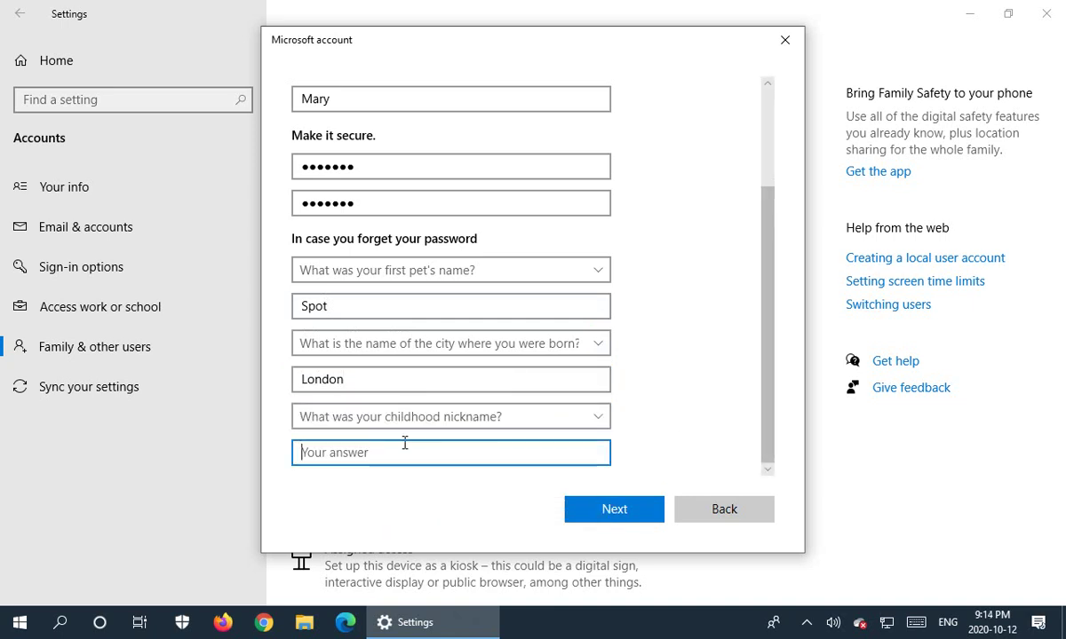
type("Mary")
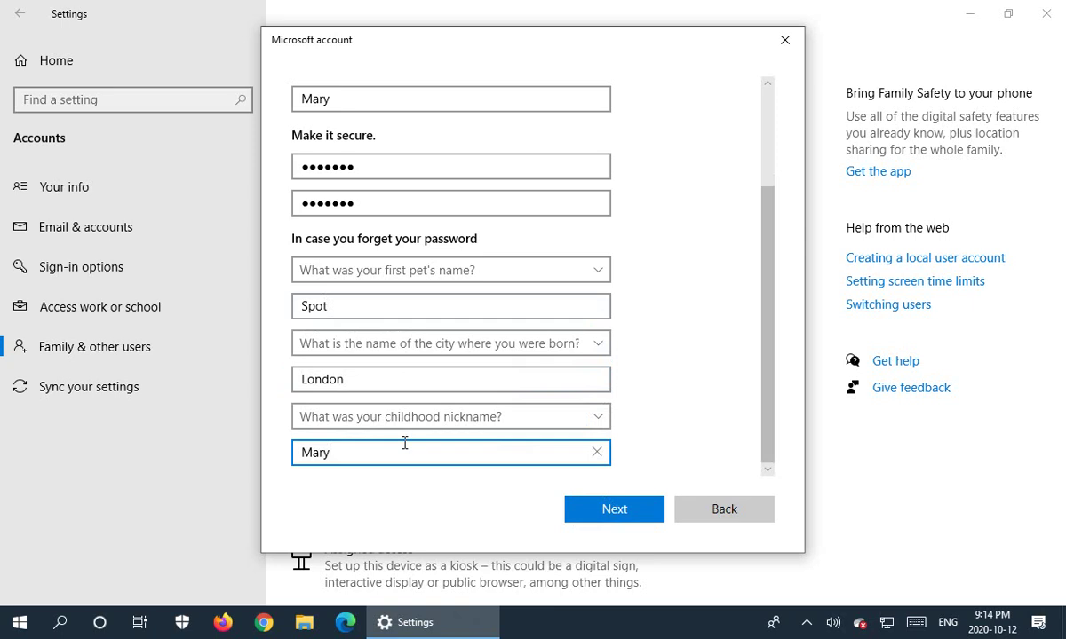
left_click(629, 512)
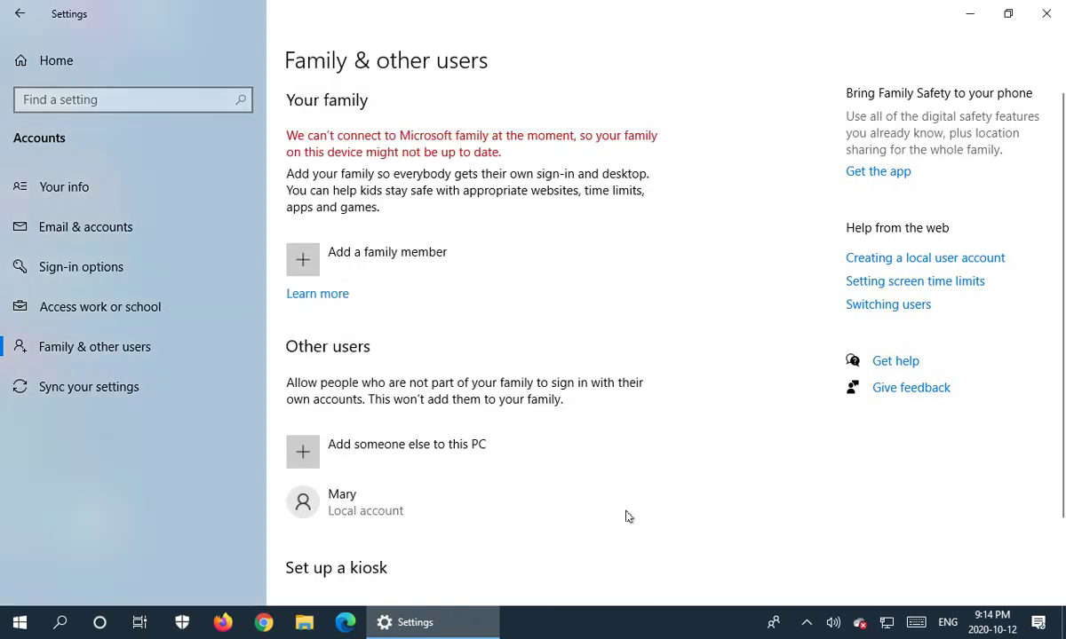
Change the Mary account's type to Administrator.
left_click(340, 507)
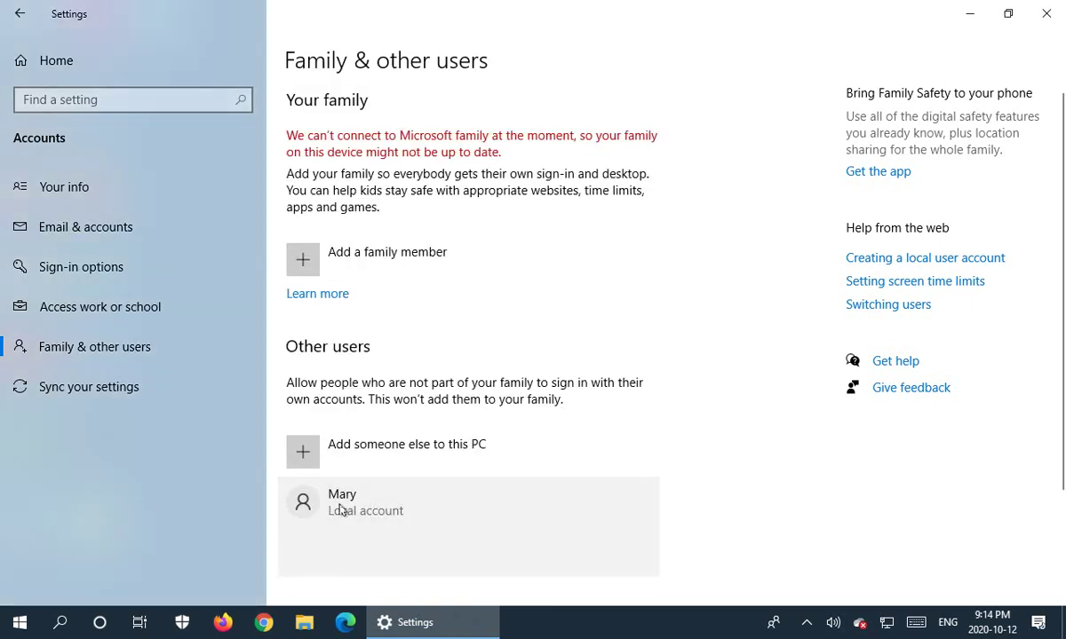
left_click(490, 555)
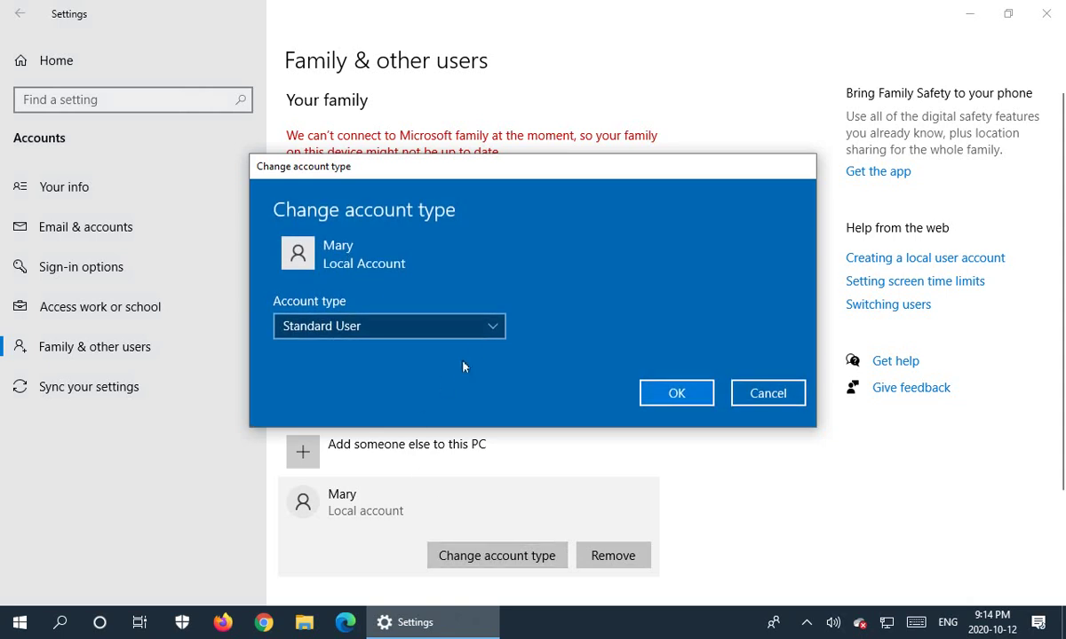
left_click(490, 328)
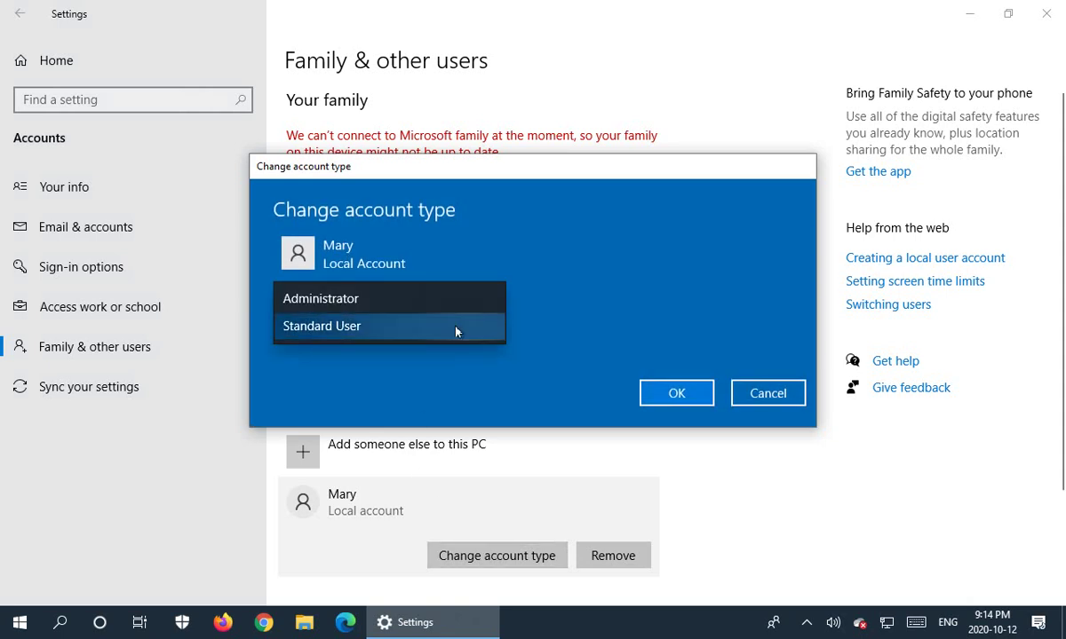
left_click(387, 304)
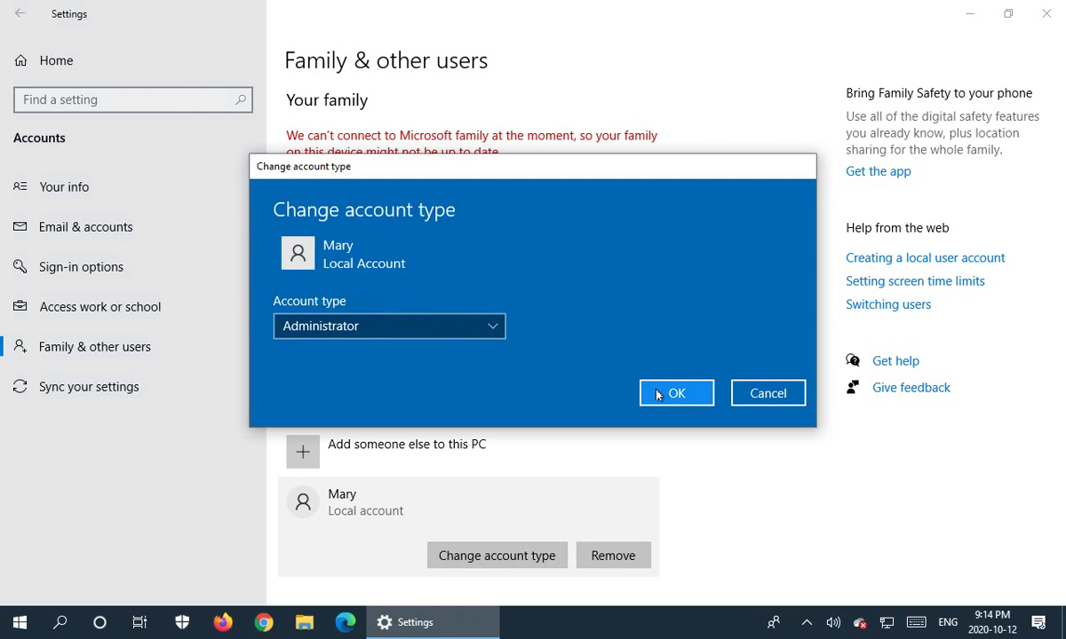
left_click(672, 394)
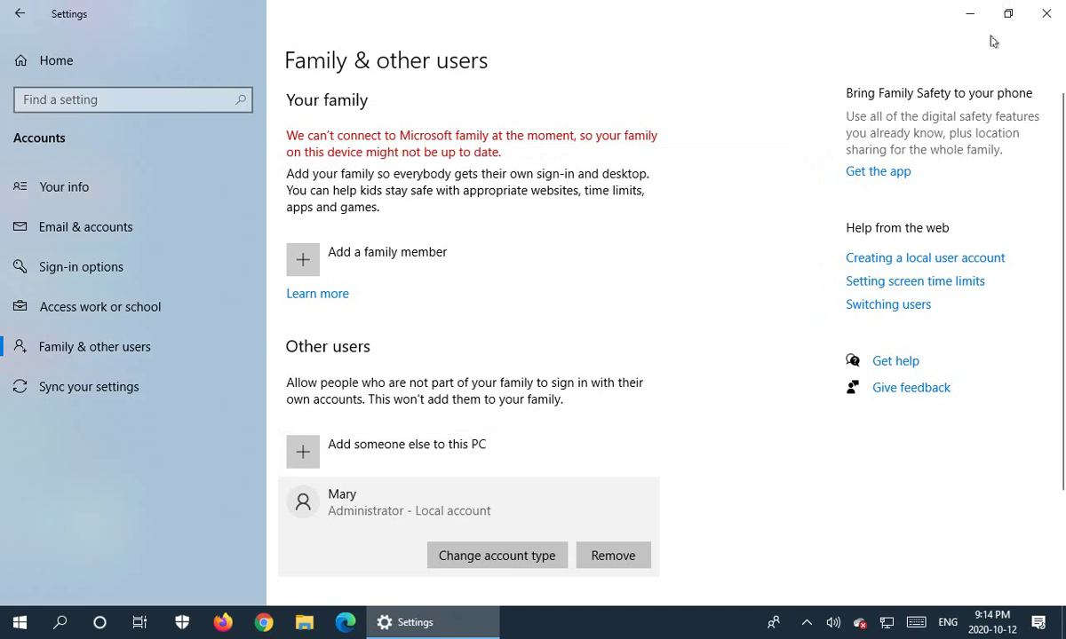
Close both open Settings windows and dismiss the Start menu to leave the desktop showing.
left_click(1047, 15)
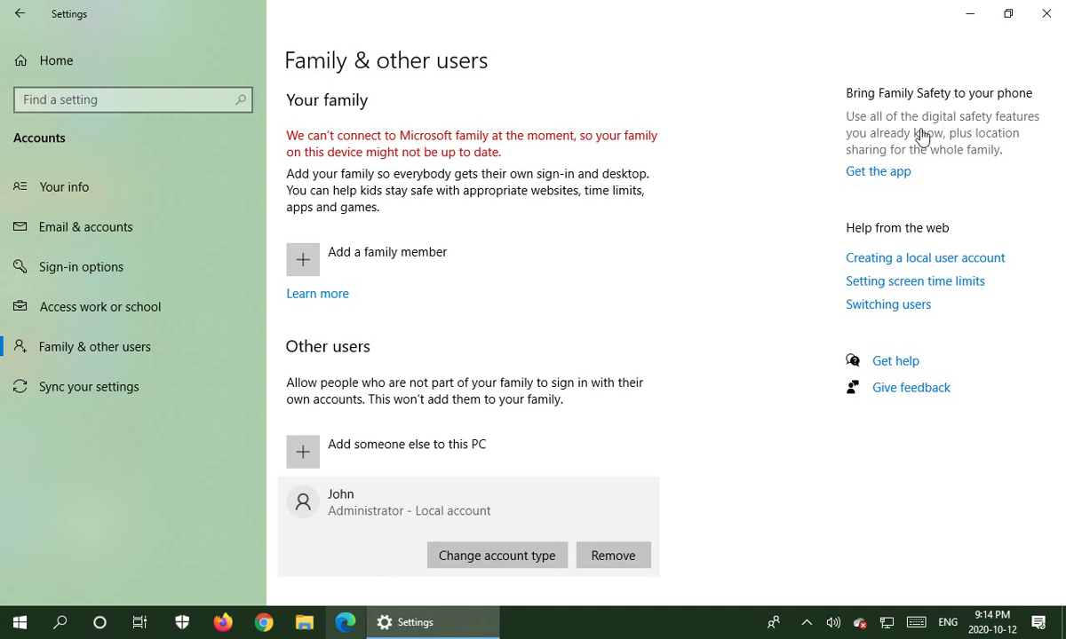
left_click(1046, 14)
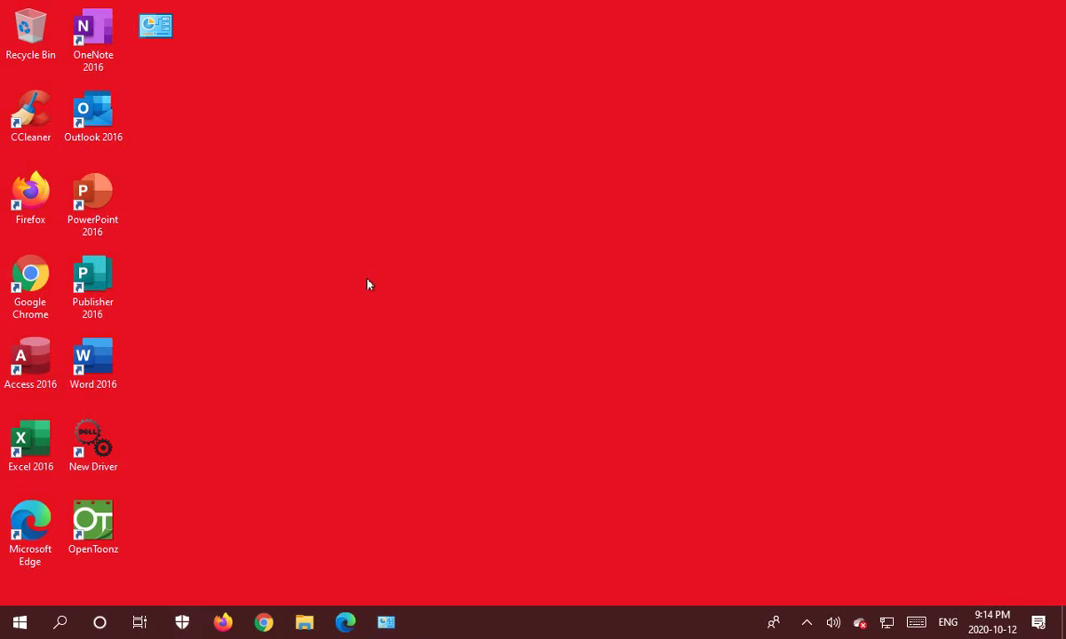
left_click(19, 622)
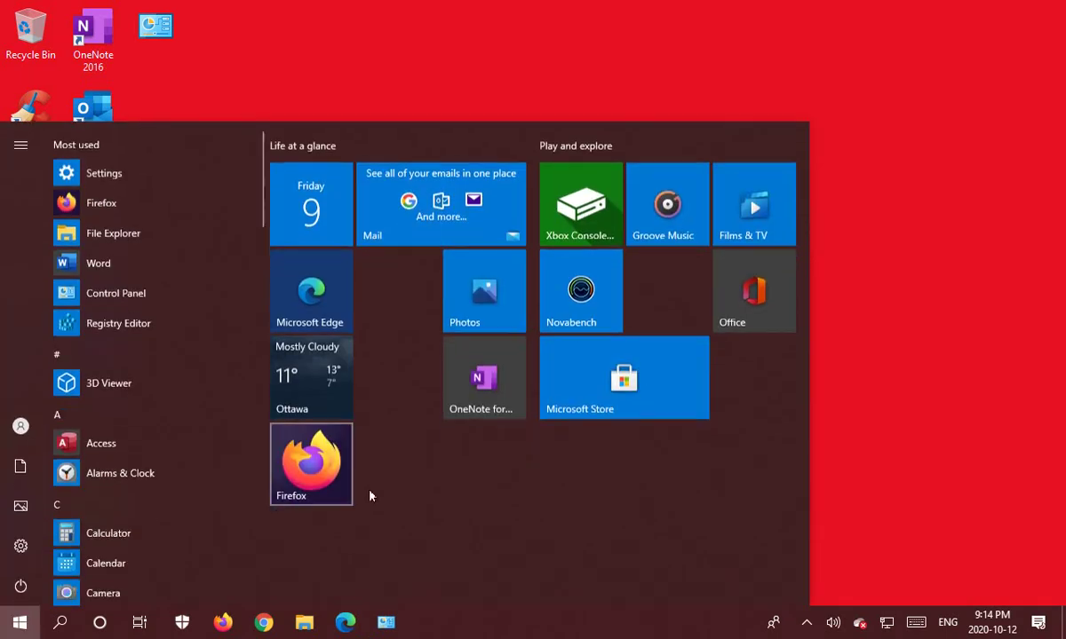
left_click(945, 428)
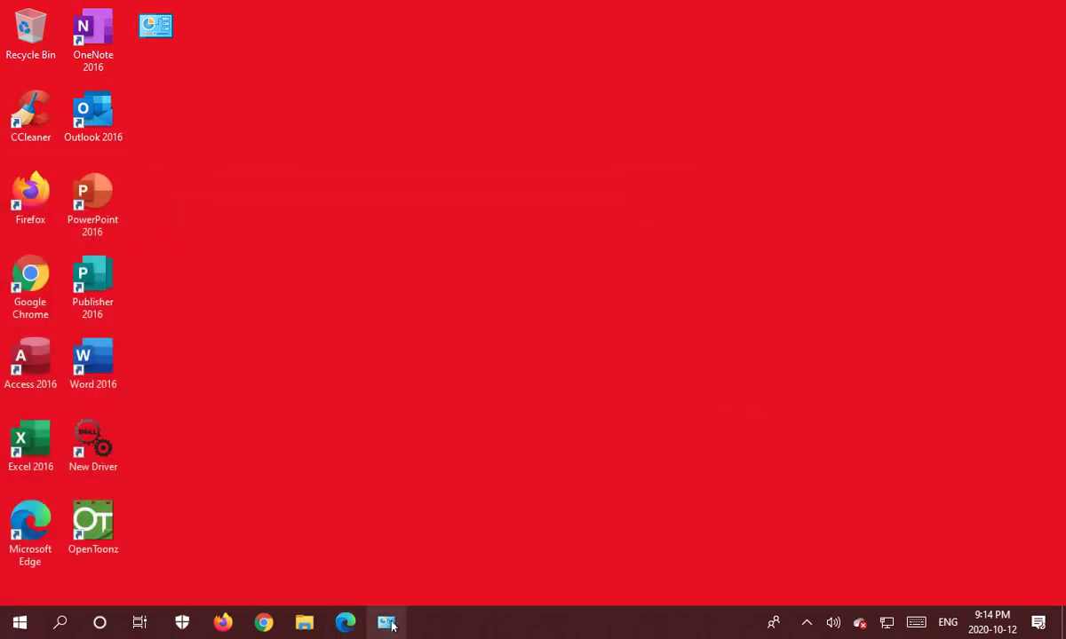
Go from Control Panel's item list to the System page and its Advanced system settings.
left_click(388, 623)
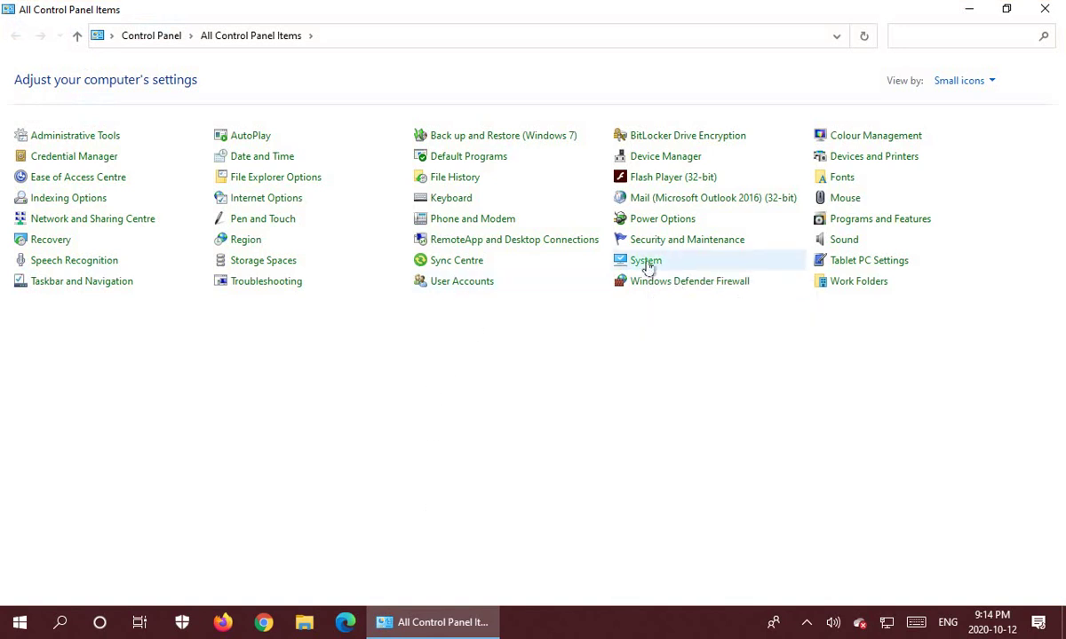
left_click(646, 266)
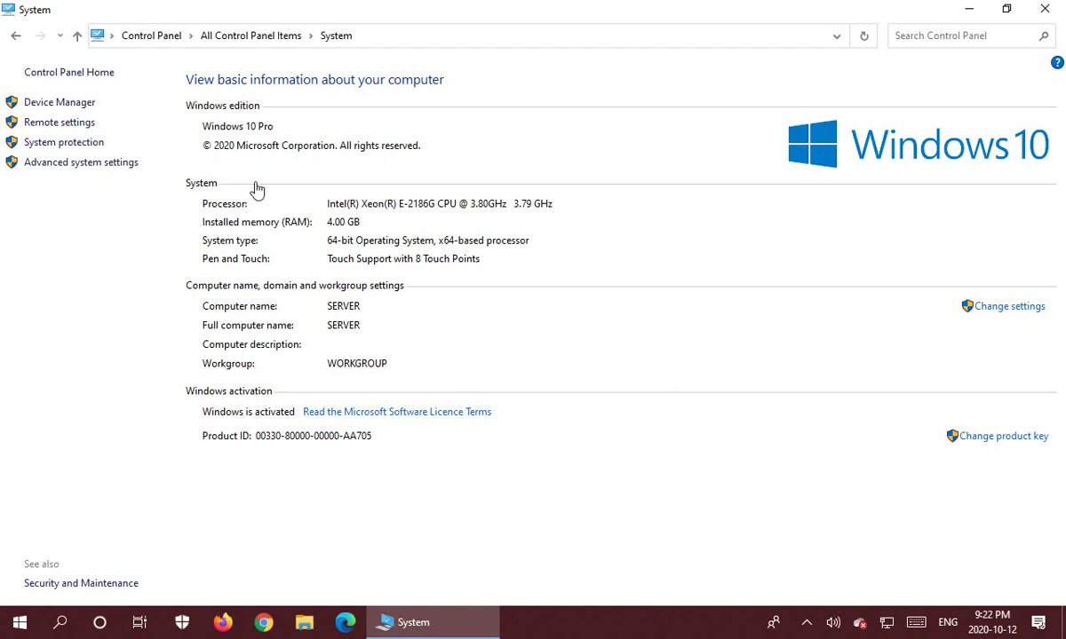
left_click(71, 165)
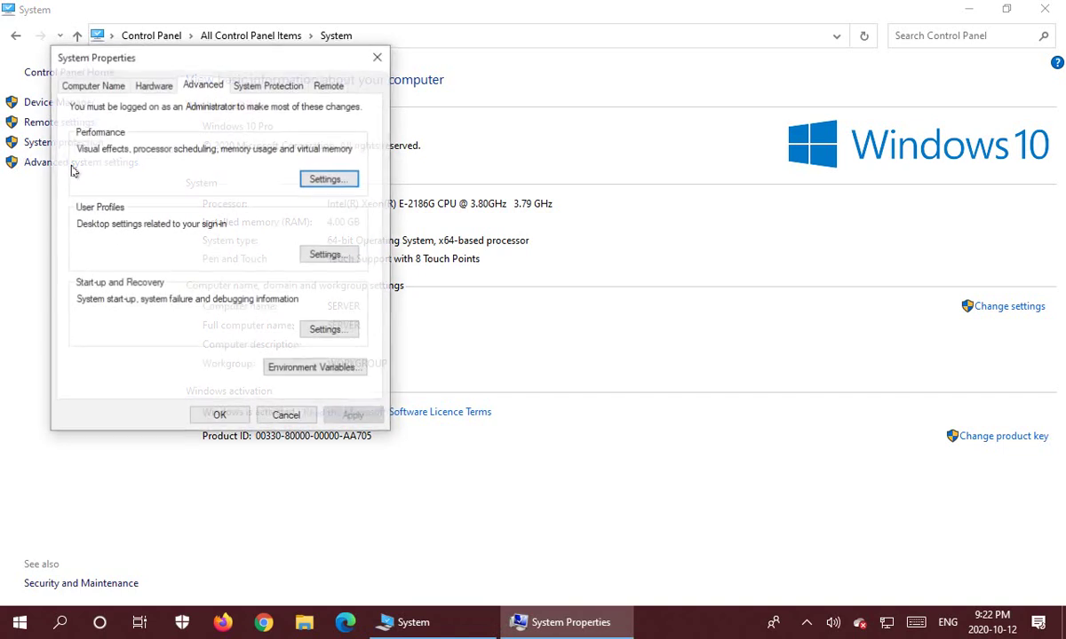
Check on the Computer Name tab that SERVER is in WORKGROUP, then close System.
left_click(92, 84)
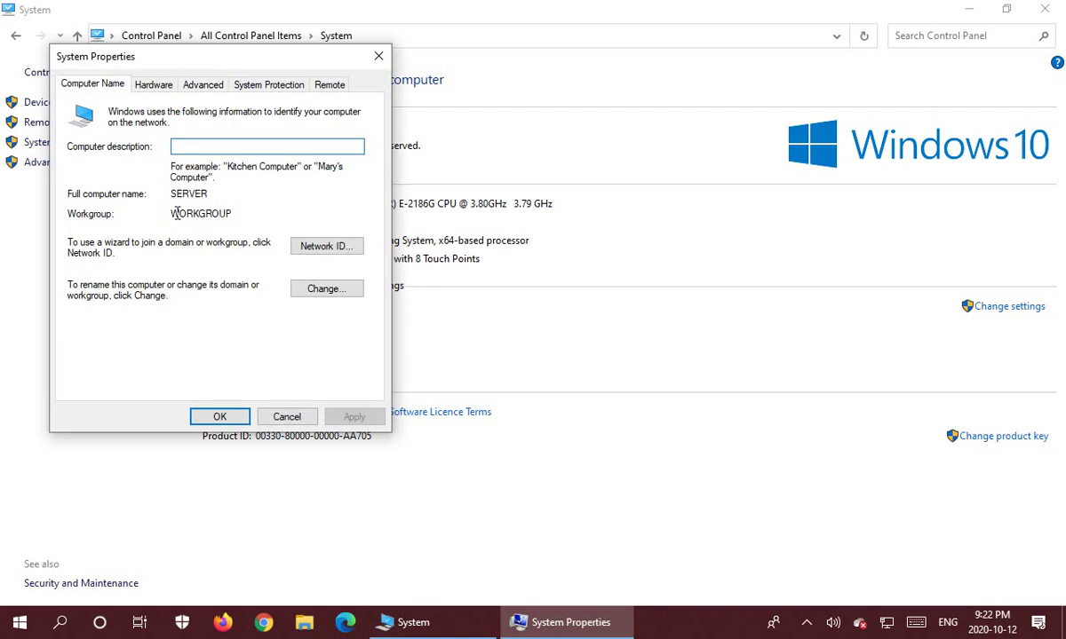
left_click_drag(169, 213, 236, 213)
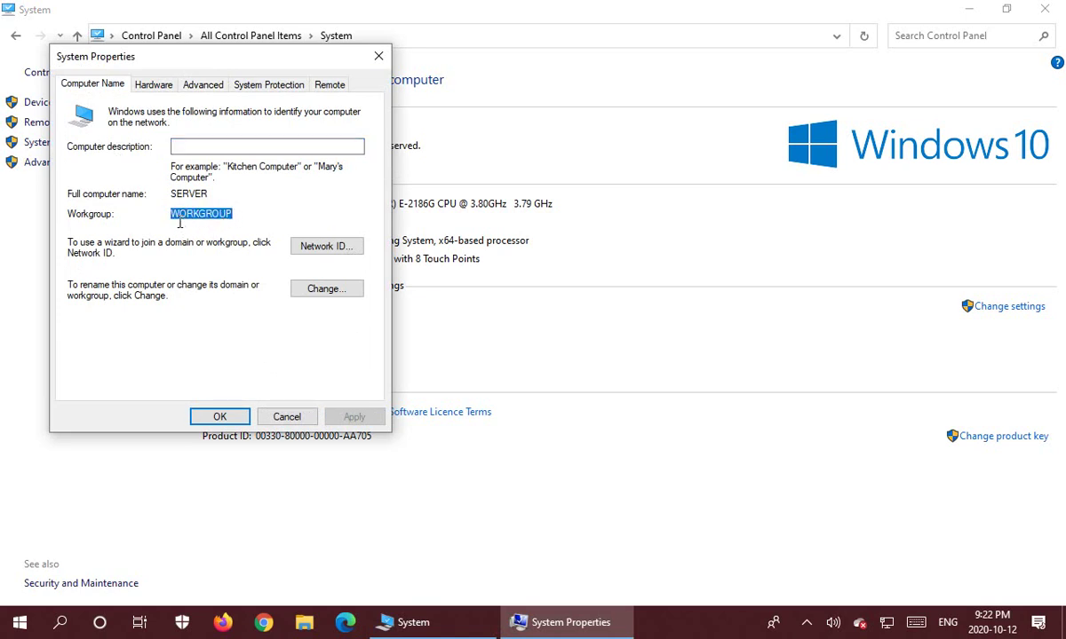
left_click(197, 211)
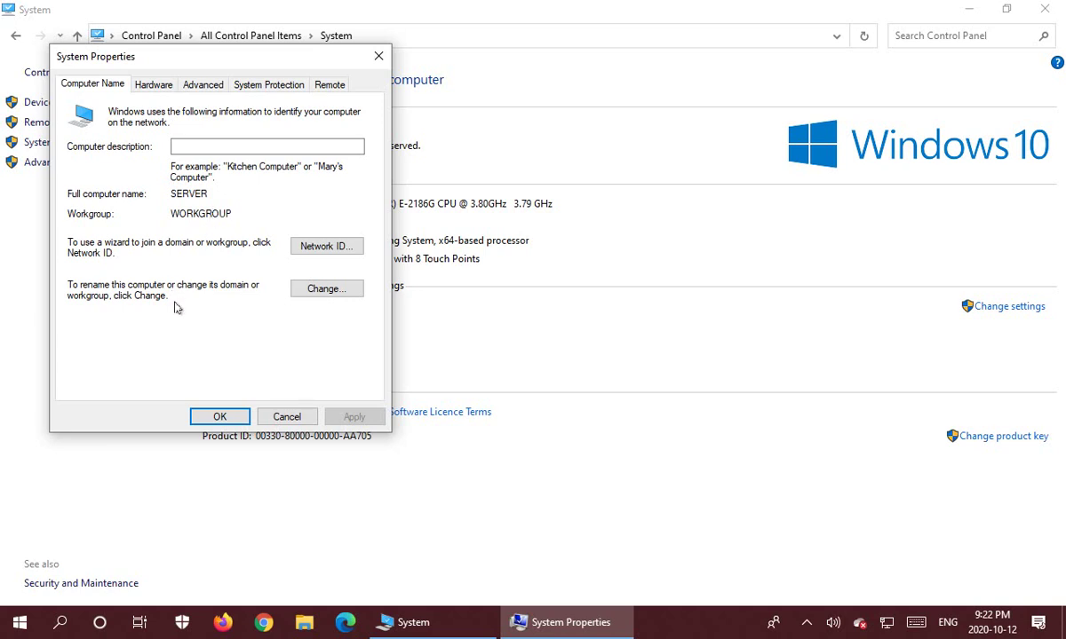
left_click(227, 418)
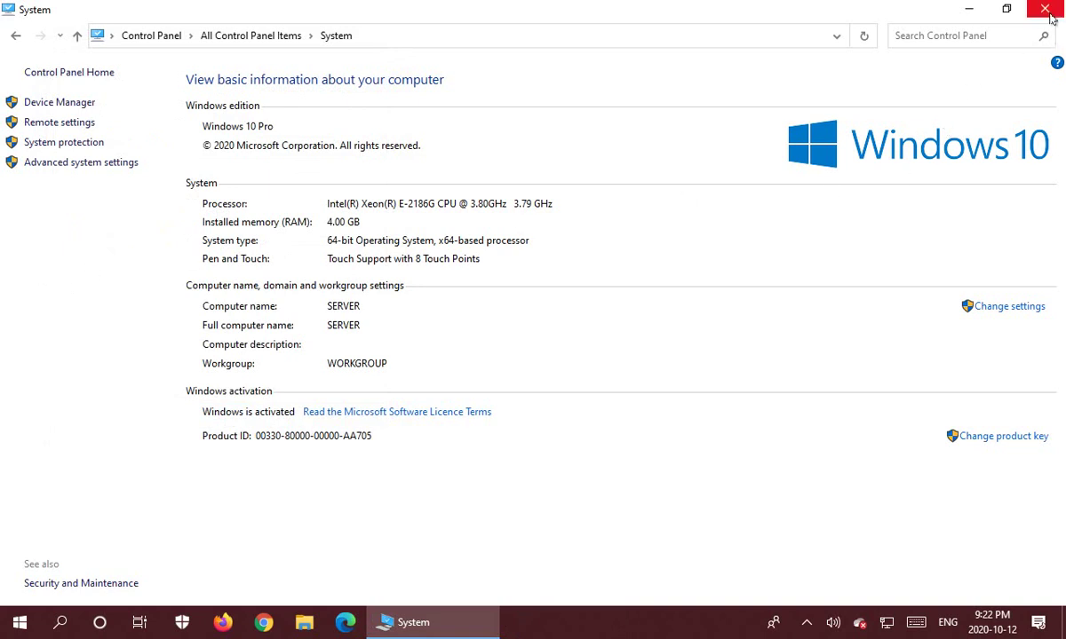
left_click(1045, 10)
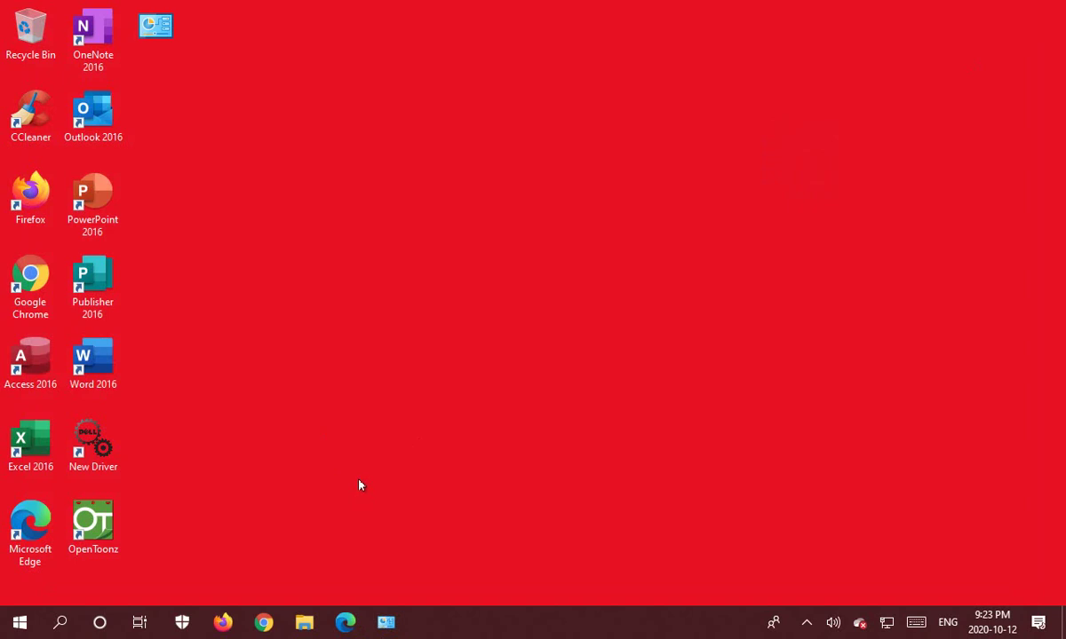
Go from Control Panel to Network and Sharing Centre's advanced sharing settings.
left_click(388, 625)
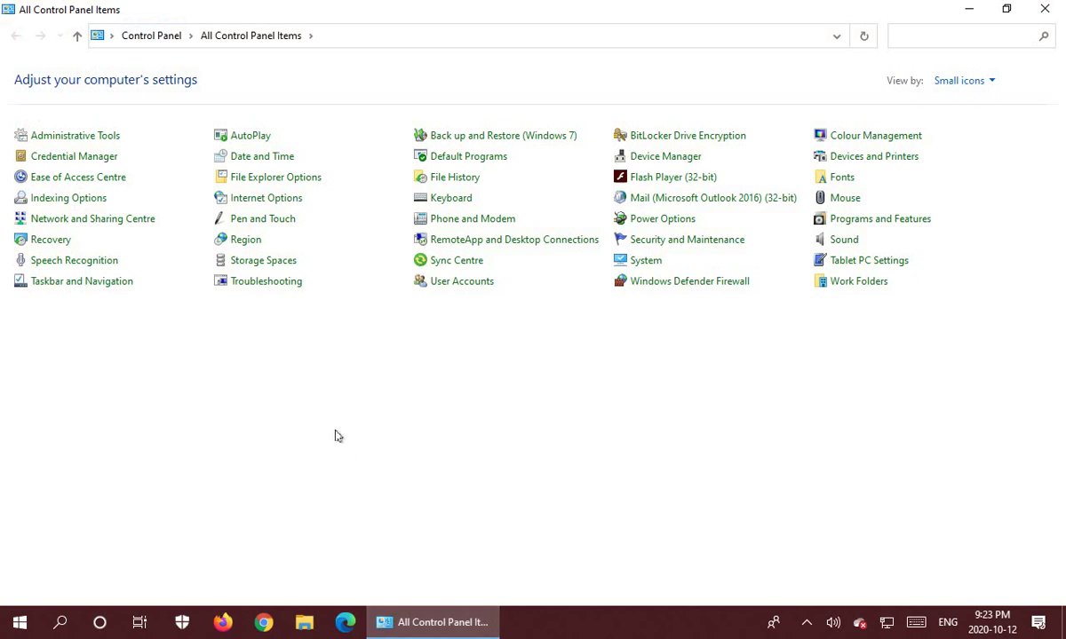
left_click(101, 222)
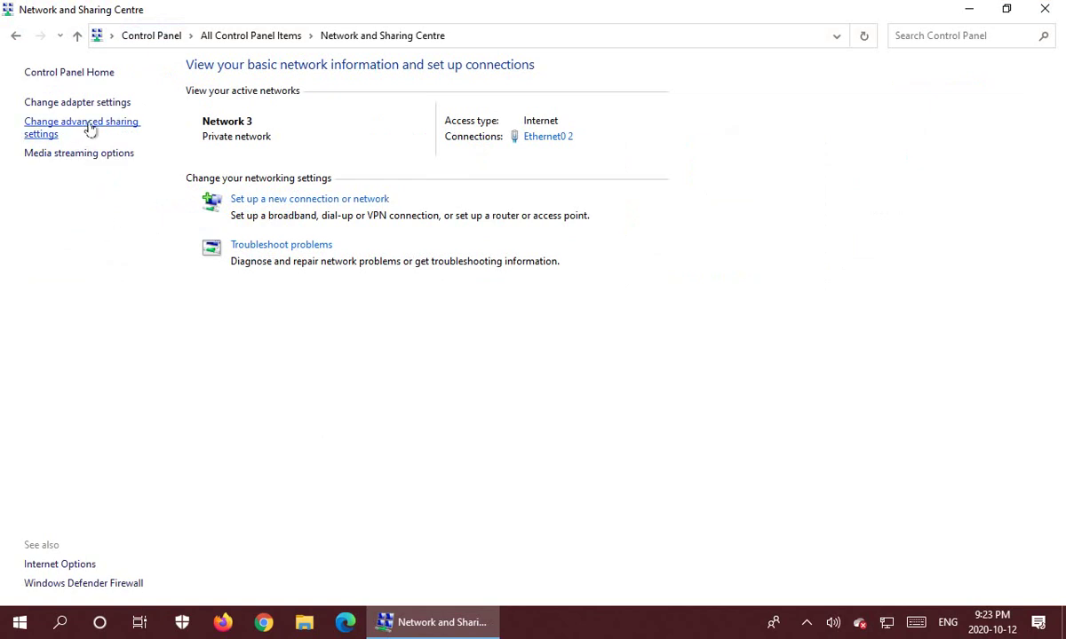
left_click(89, 130)
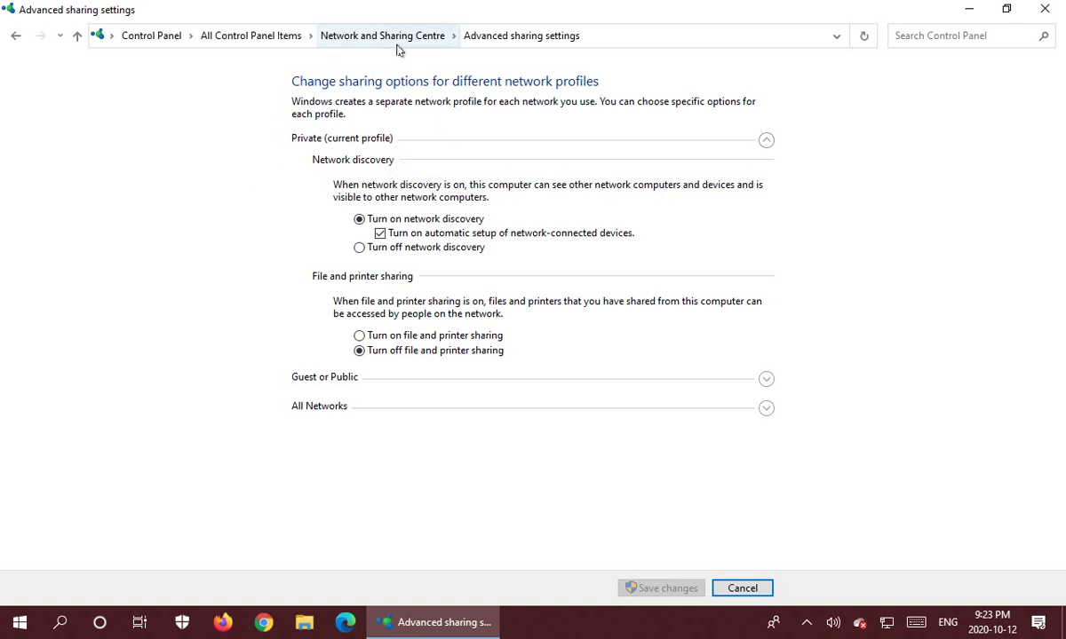
Turn on file and printer sharing for the Private profile and expand All Networks.
left_click(16, 37)
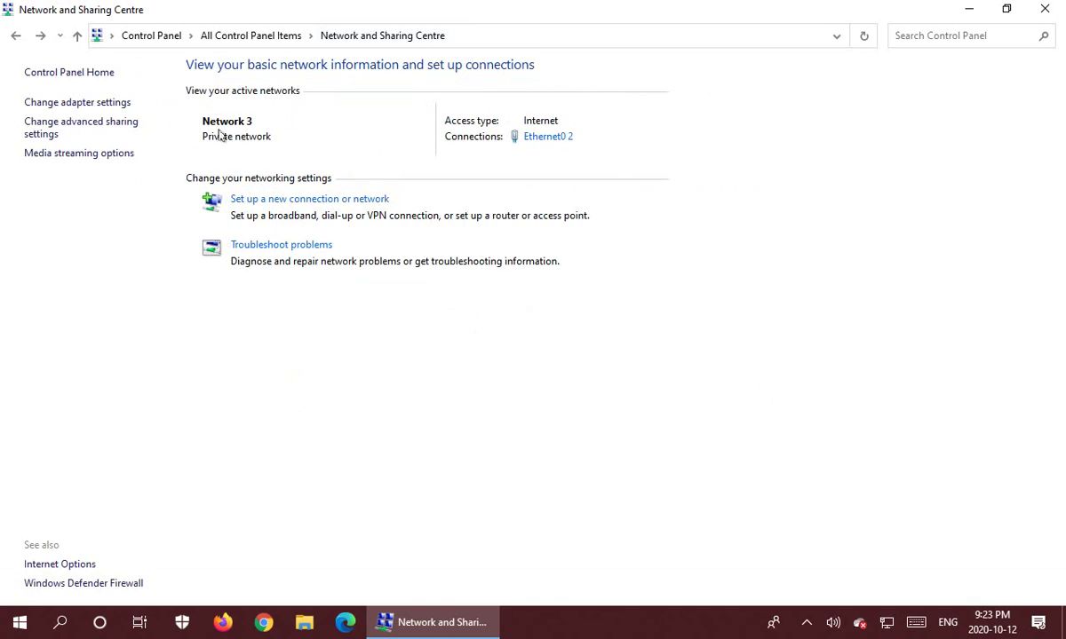
left_click(103, 128)
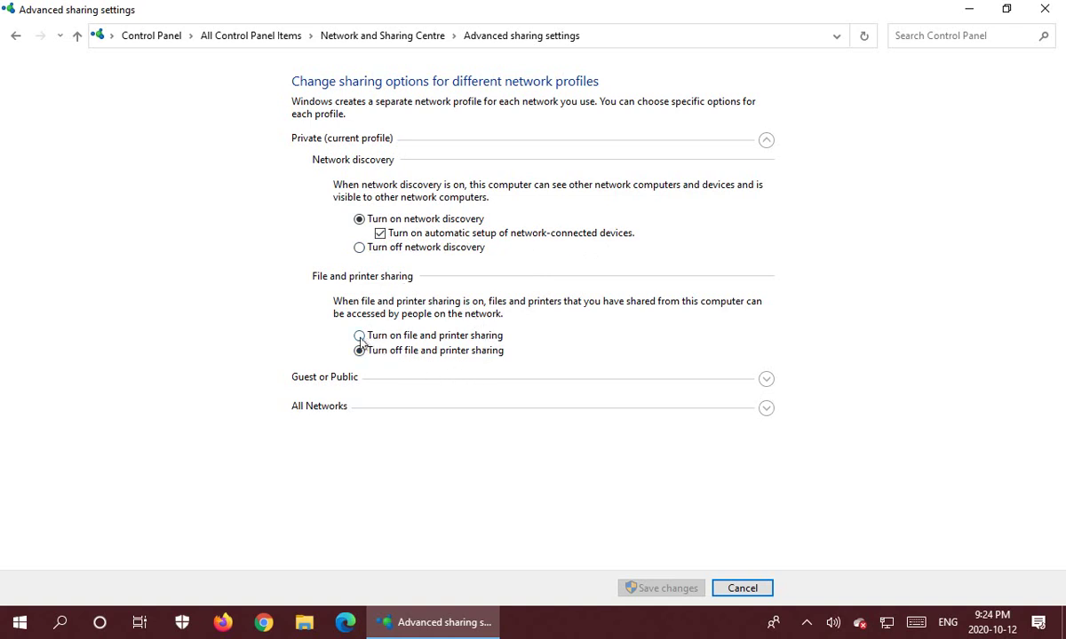
left_click(359, 336)
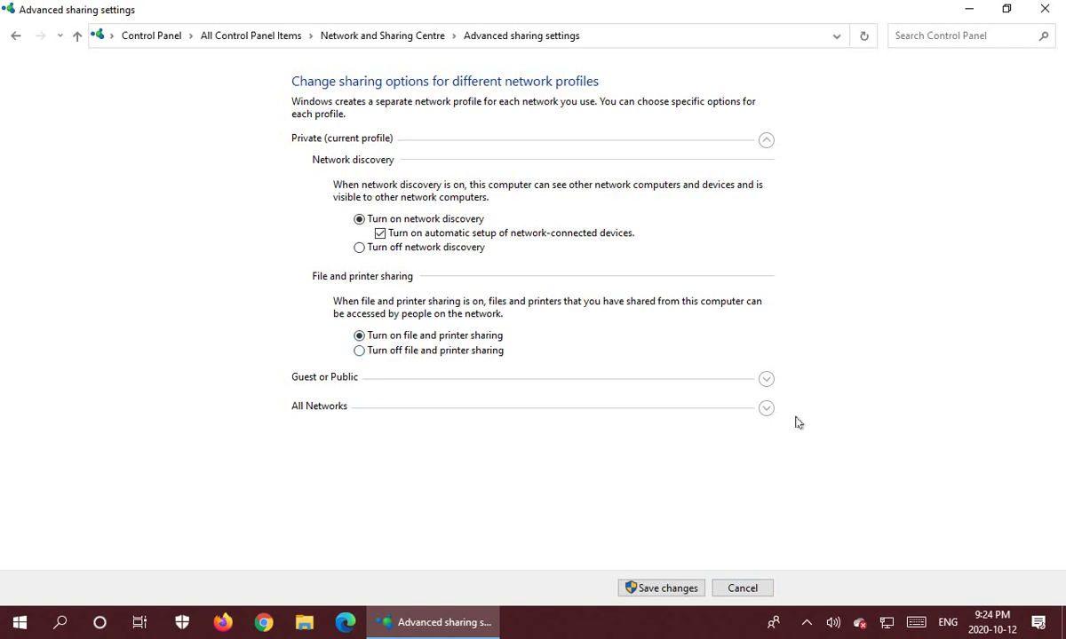
left_click(764, 410)
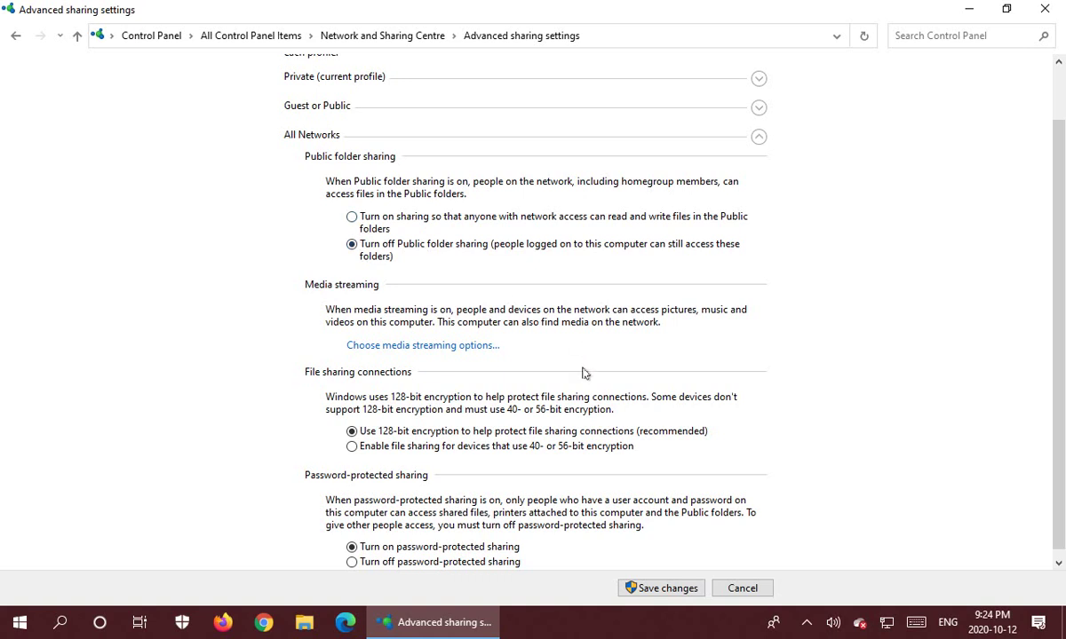
Save the changed advanced sharing settings.
scroll(780, 402, "down", 1)
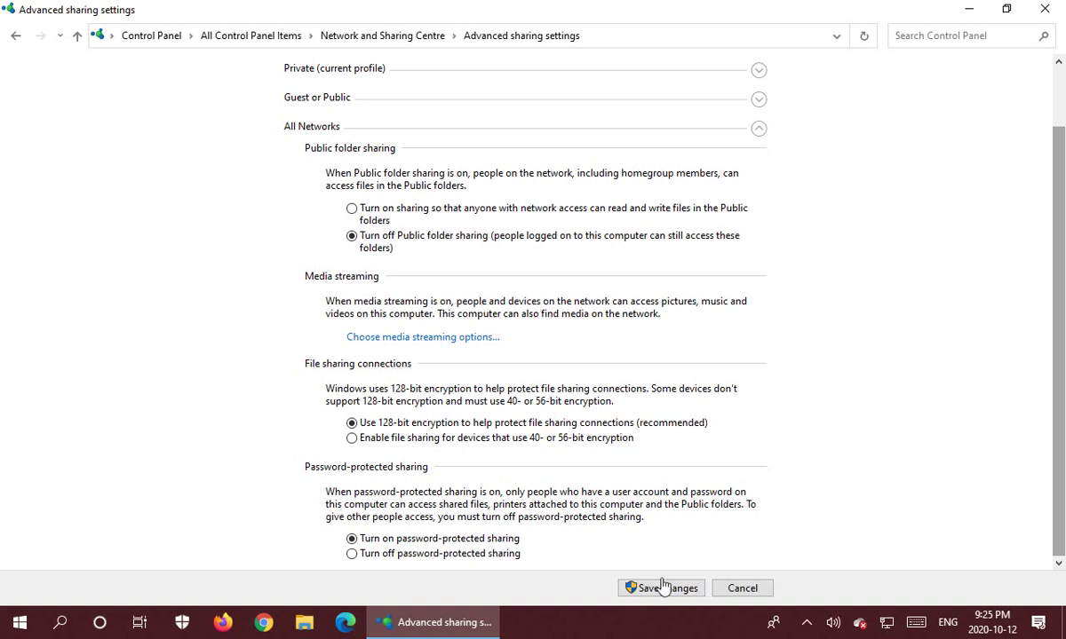
left_click(666, 588)
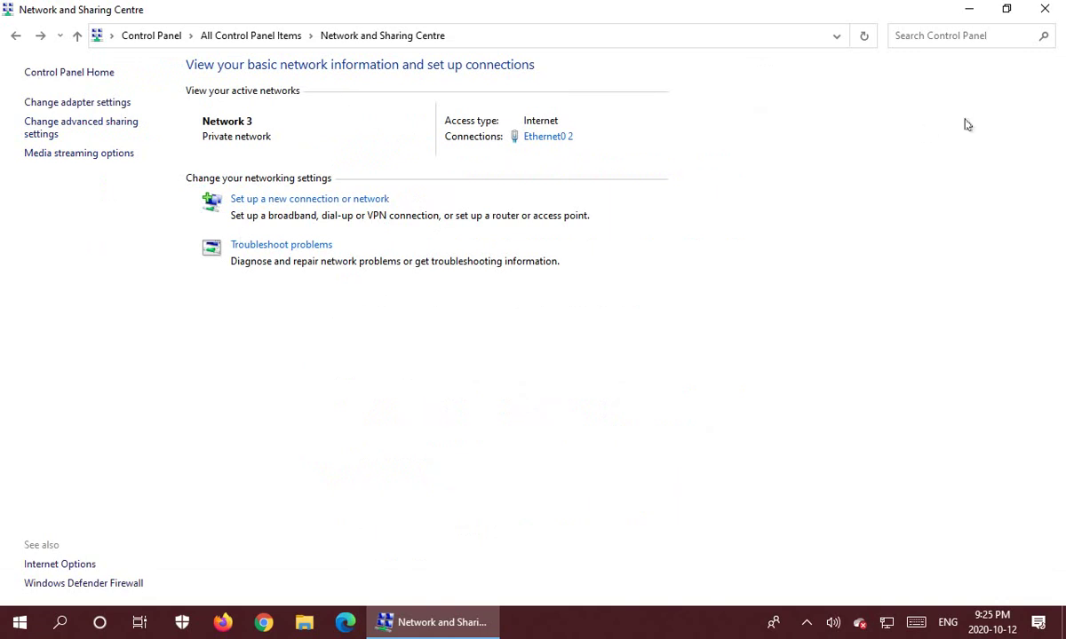
Close the Network and Sharing Centre window.
left_click(1046, 11)
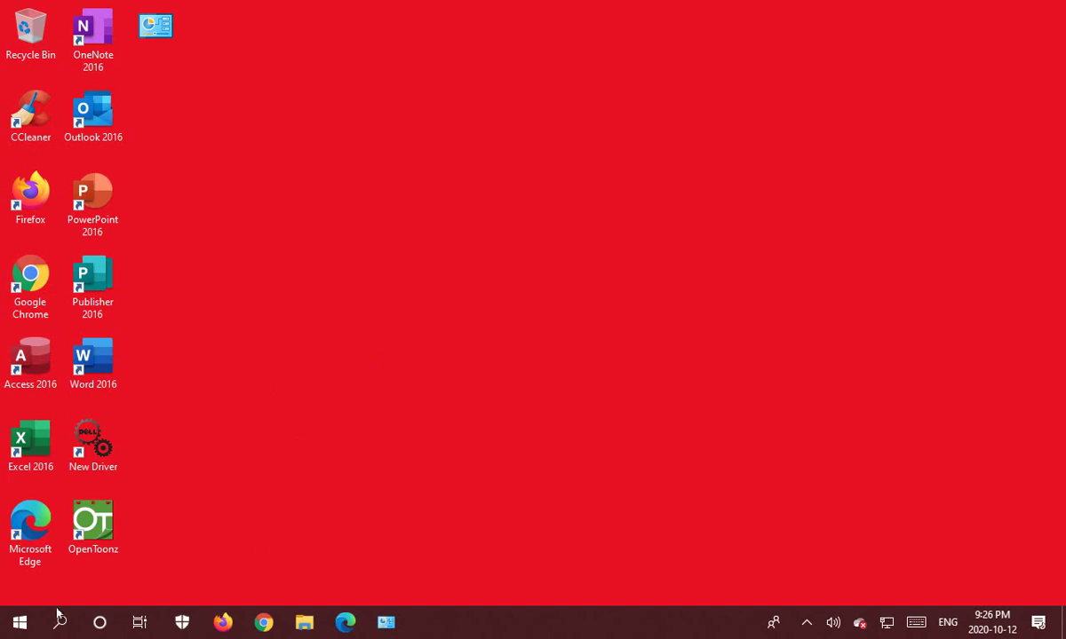
Go to Settings > Accounts > Family & other users and choose Add someone else to this PC.
left_click(20, 622)
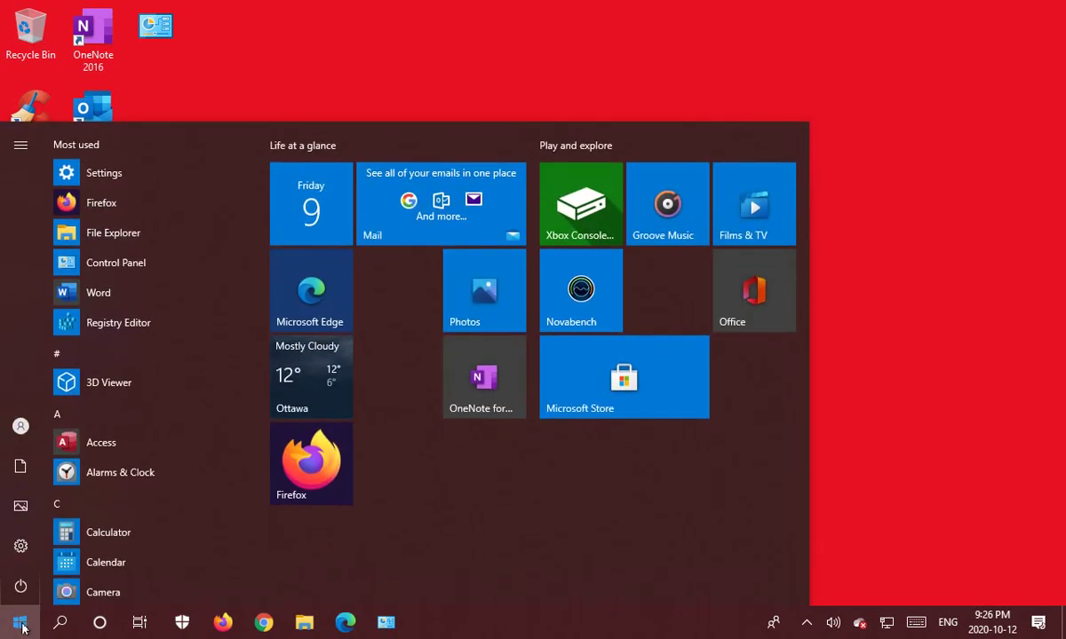
left_click(19, 547)
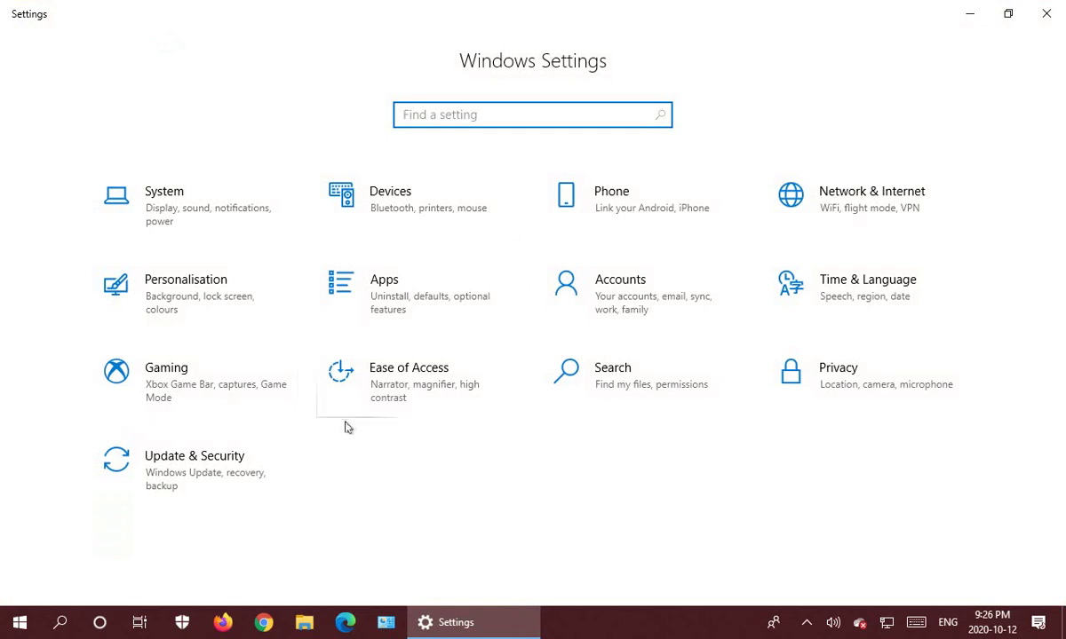
left_click(618, 302)
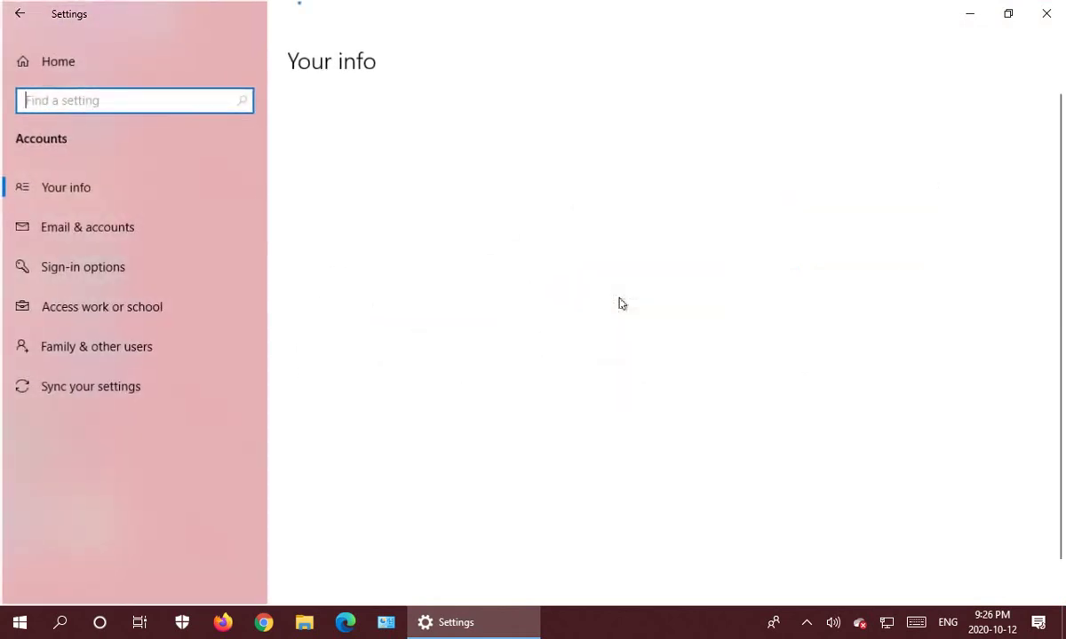
left_click(89, 350)
scroll(611, 393, "down", 1)
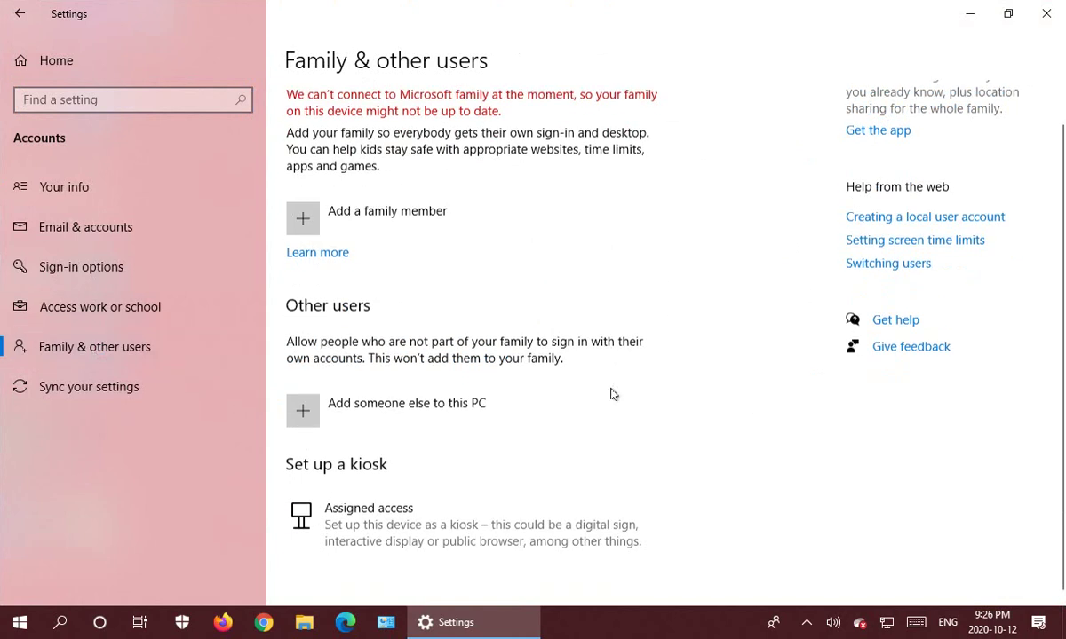
left_click(368, 418)
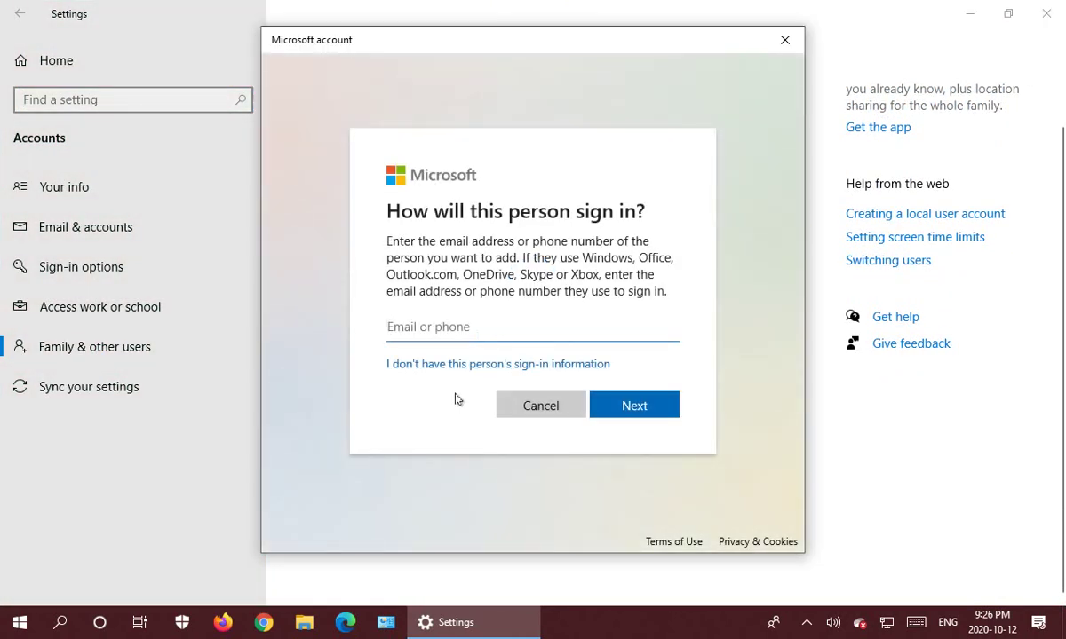
Start a local account without a Microsoft account, entering the username and password twice.
left_click(515, 366)
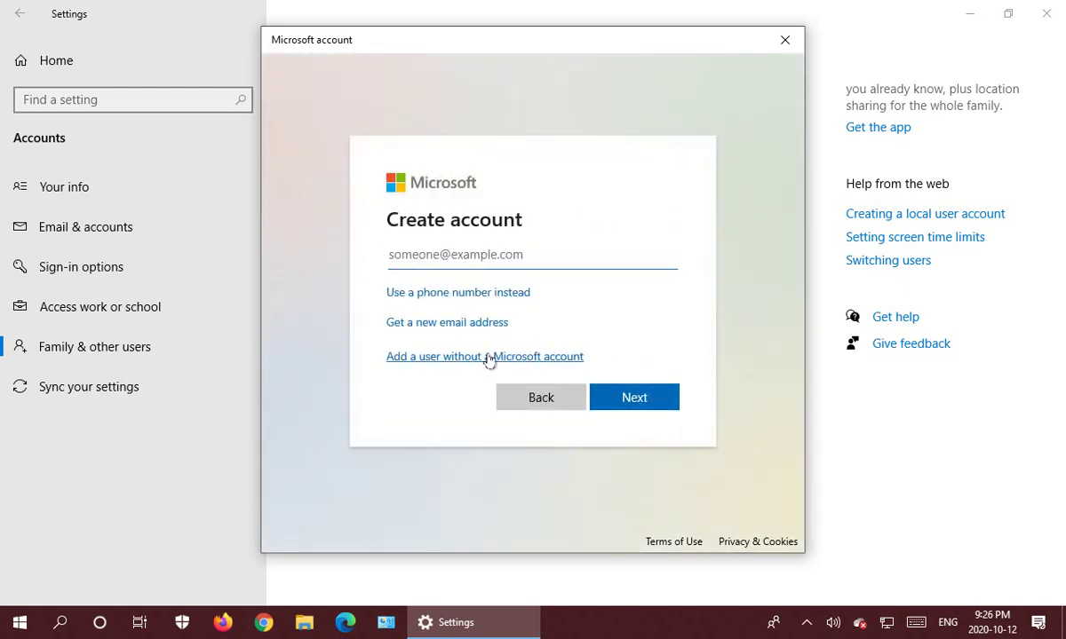
left_click(489, 357)
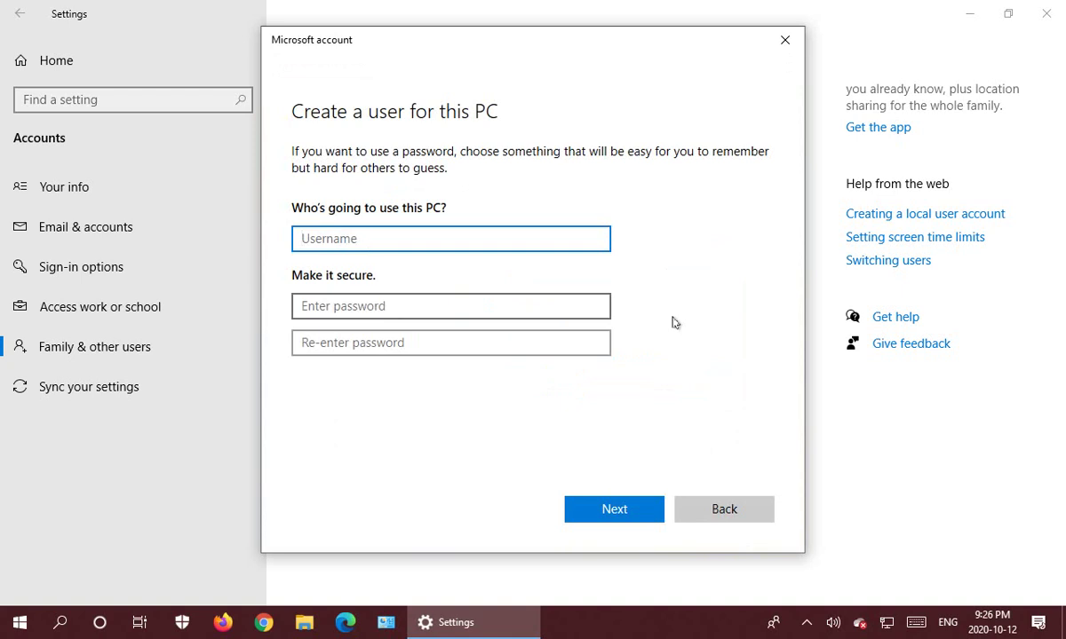
type("J")
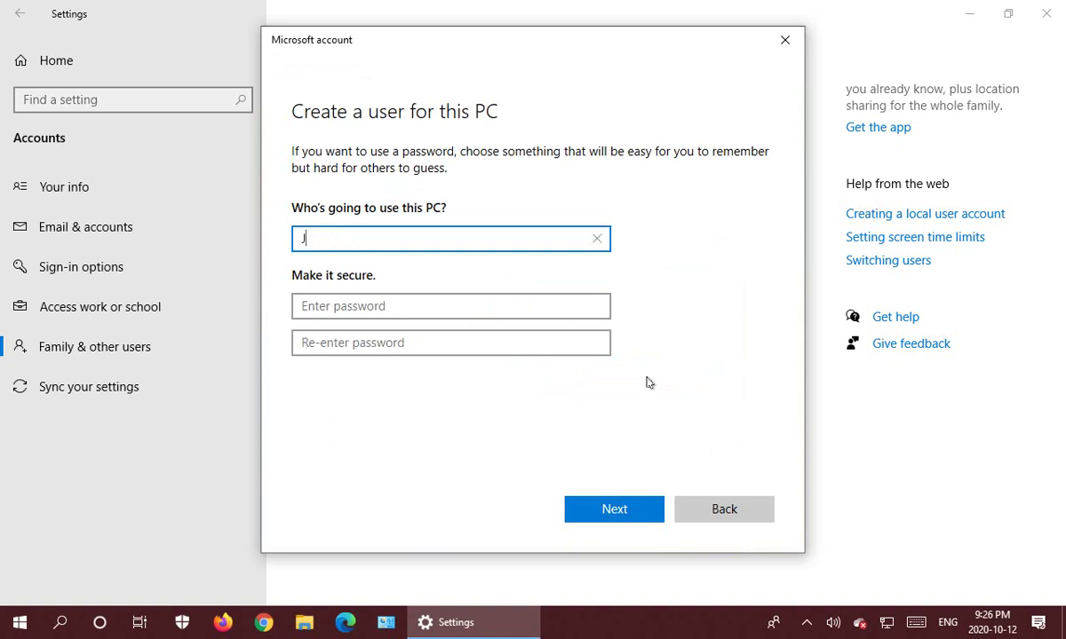
type("ohn")
key("Tab")
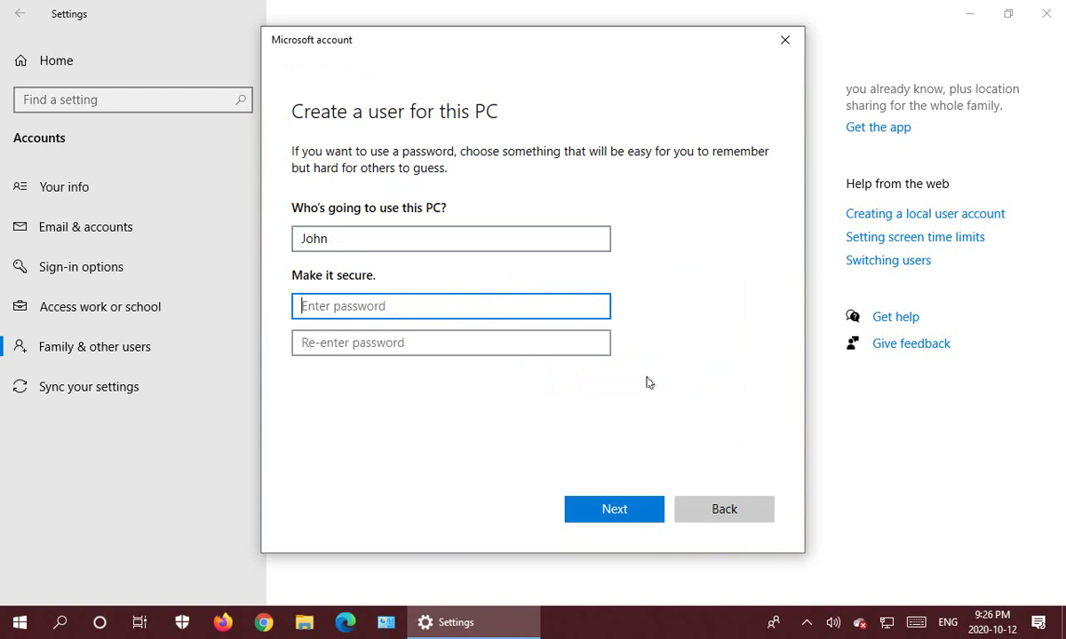
type("1")
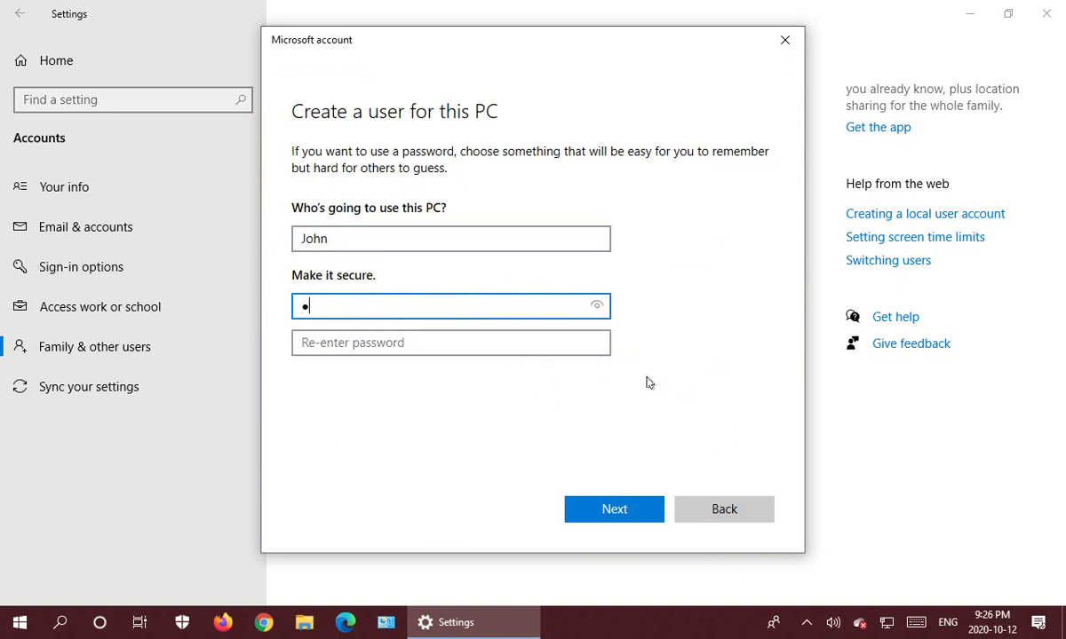
type("234")
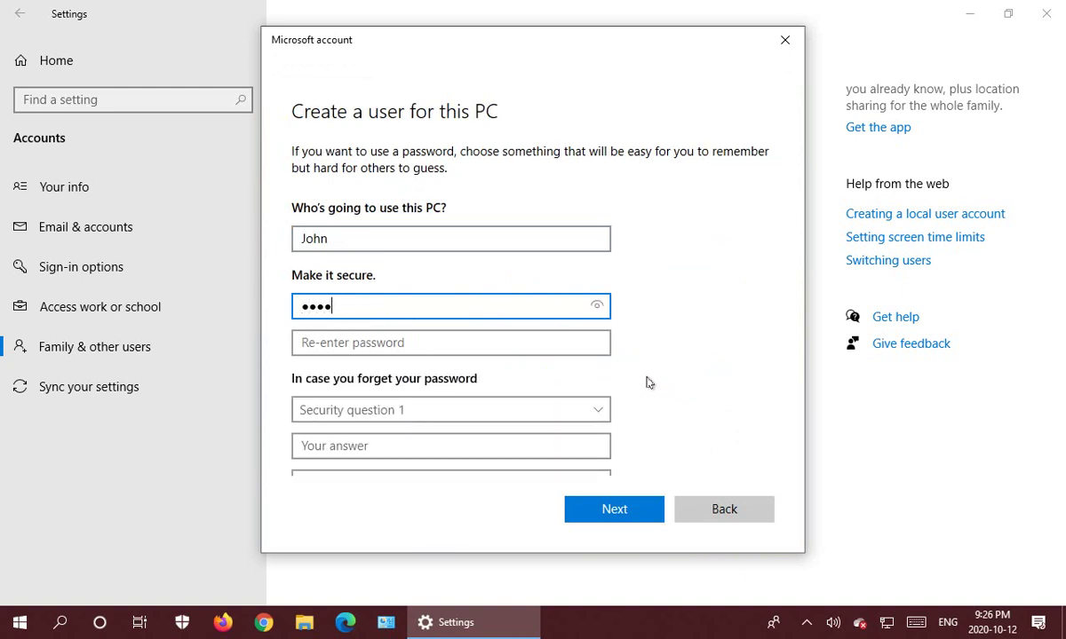
type("567")
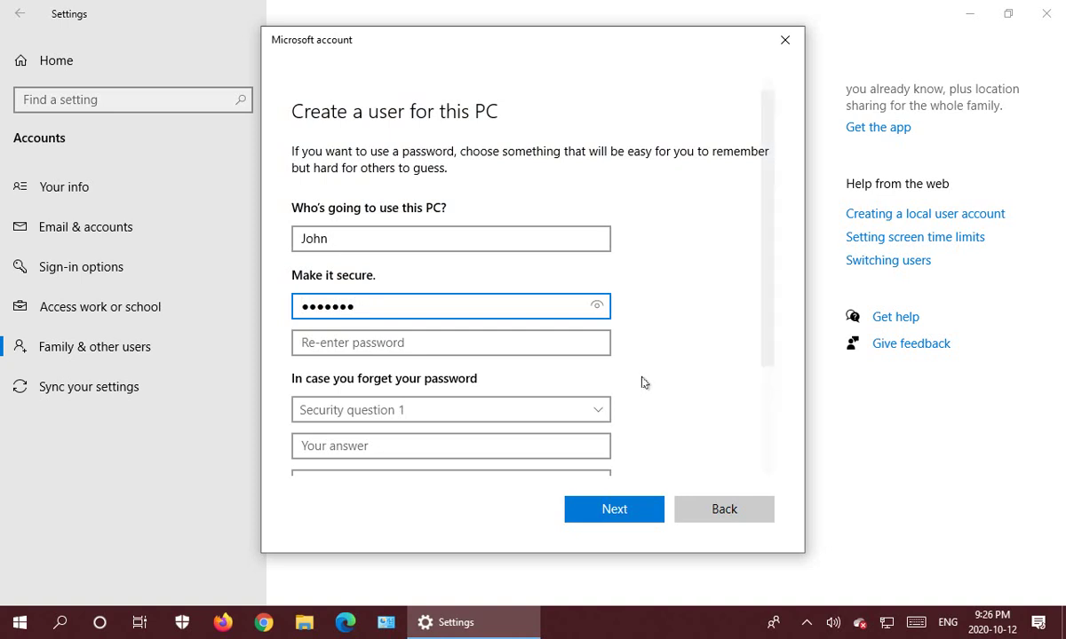
left_click(452, 347)
type("123")
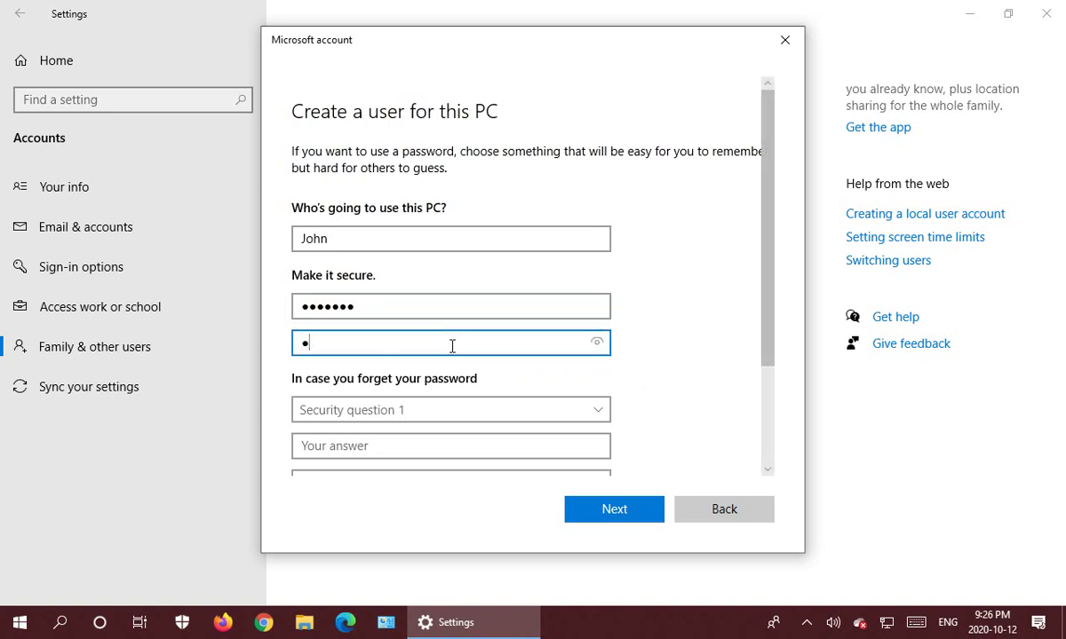
type("4567")
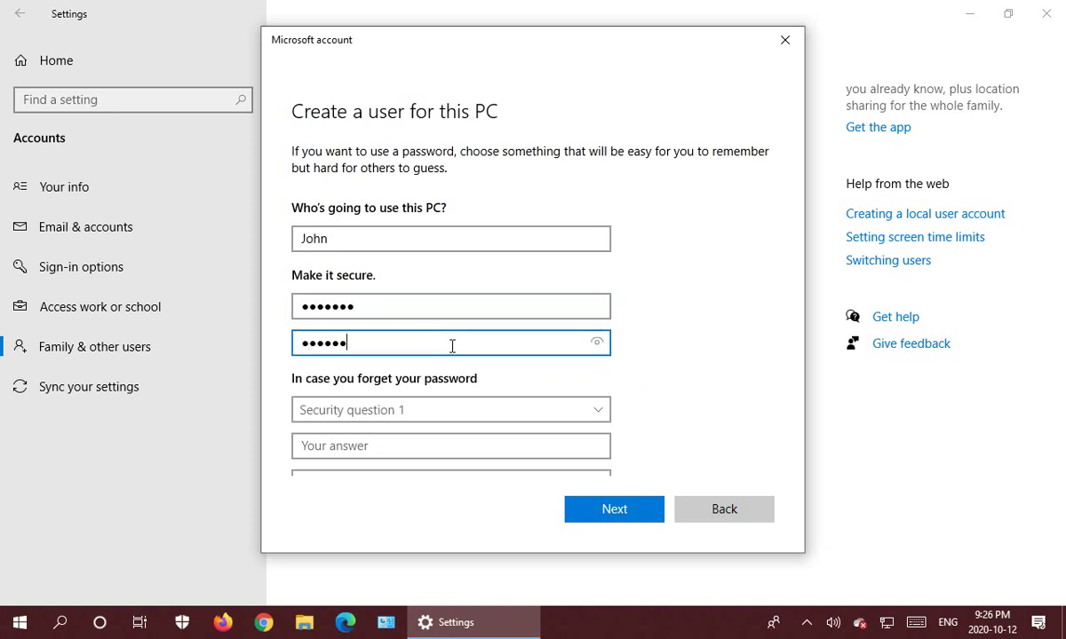
Answer the first pet's name, city of birth and childhood nickname security questions.
scroll(717, 312, "down", 2)
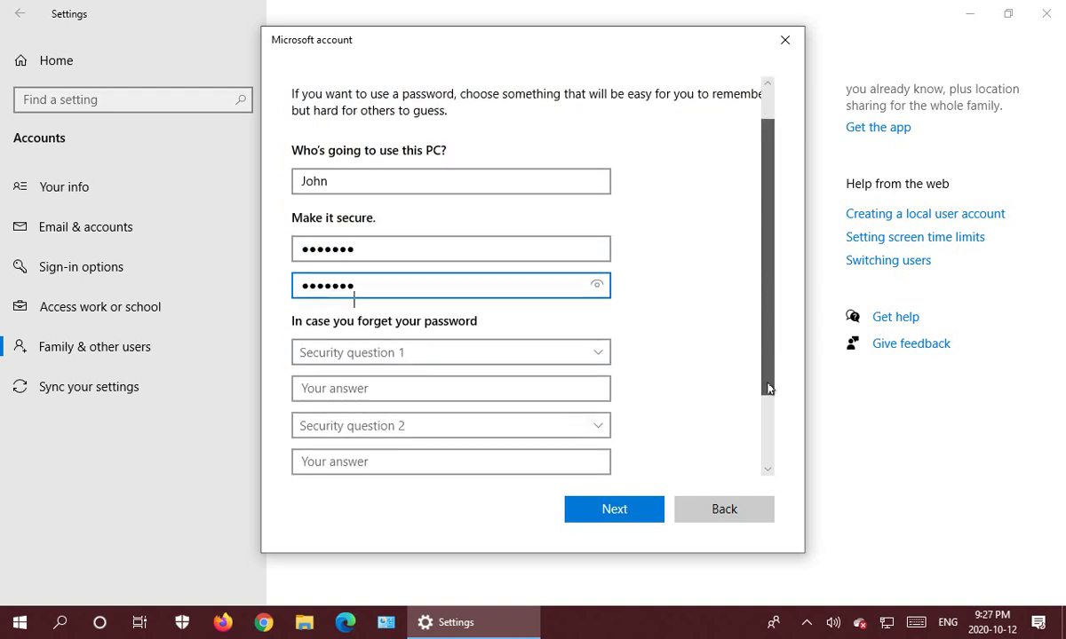
left_click(600, 273)
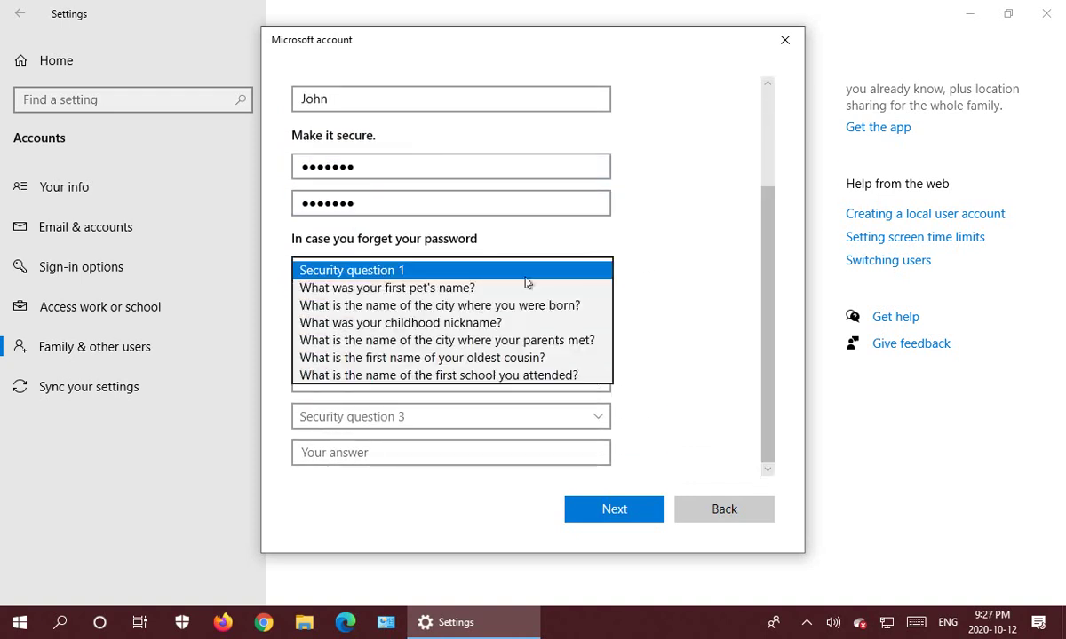
left_click(409, 289)
left_click(393, 309)
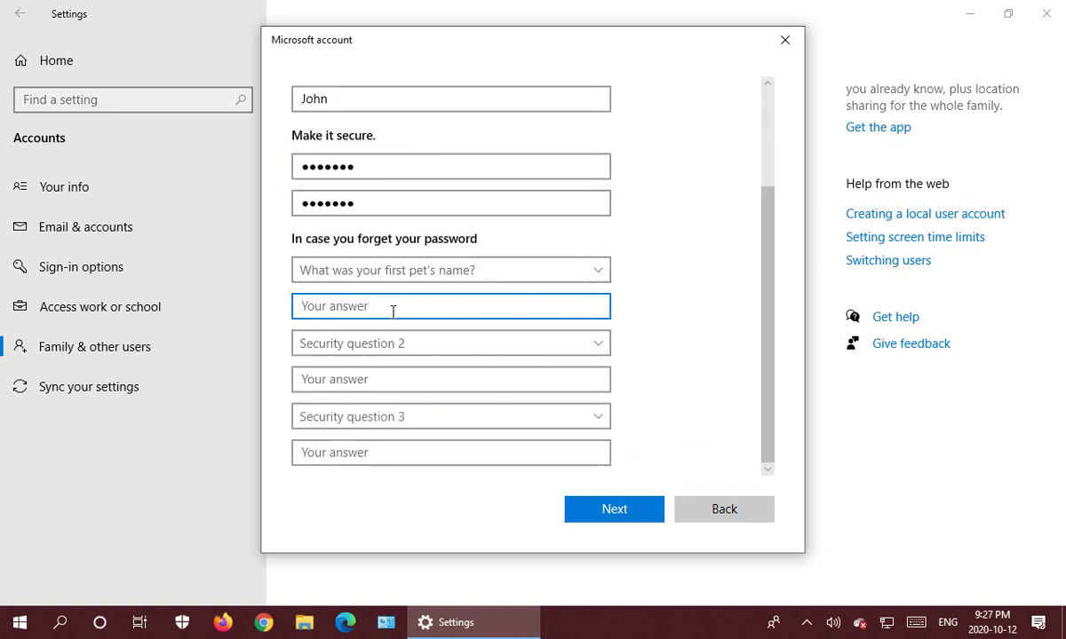
type("Spot")
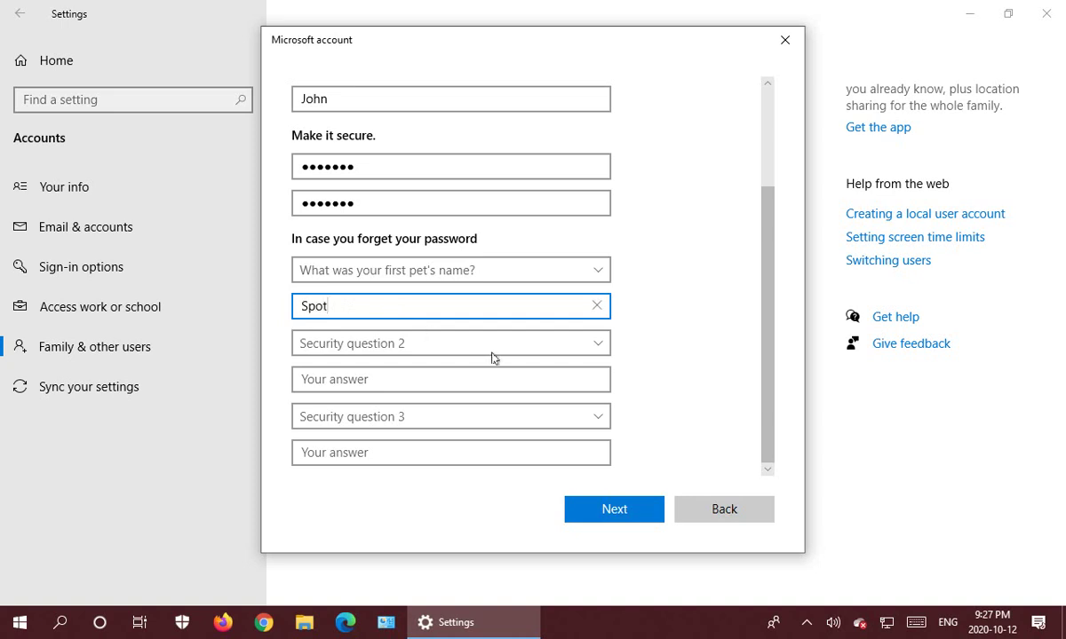
left_click(599, 346)
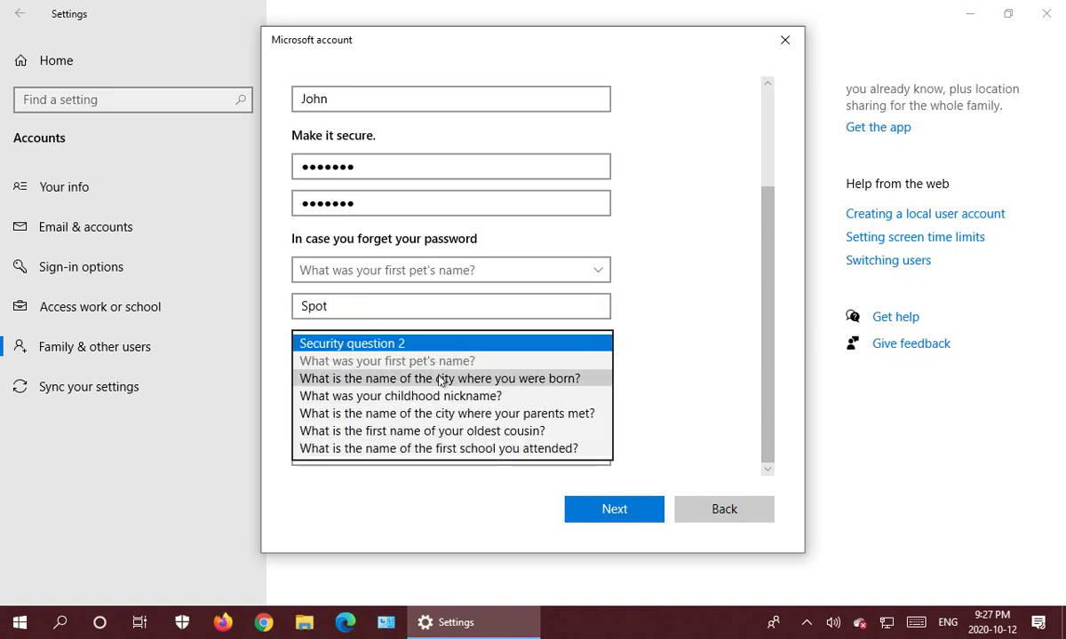
left_click(433, 377)
left_click(428, 378)
type("L")
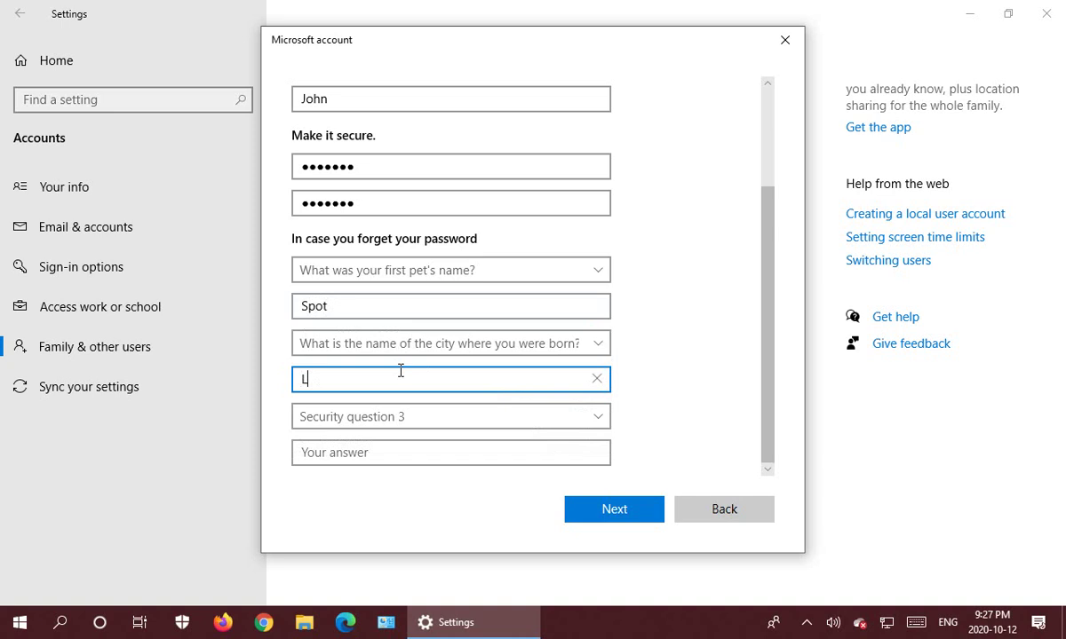
type("ondon")
left_click(597, 417)
left_click(425, 468)
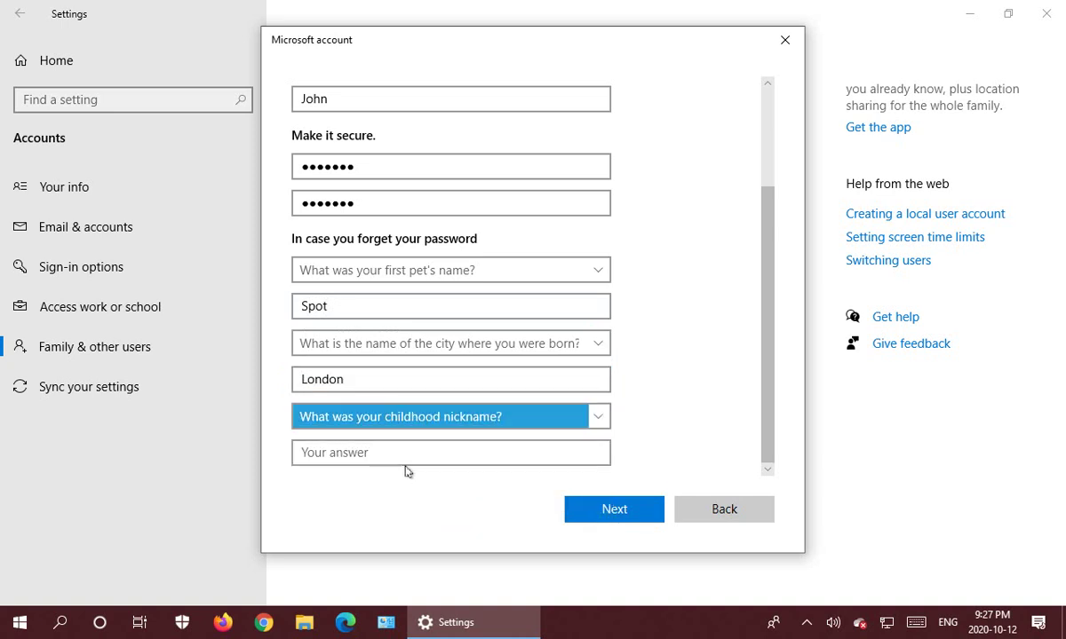
left_click(406, 453)
type("John")
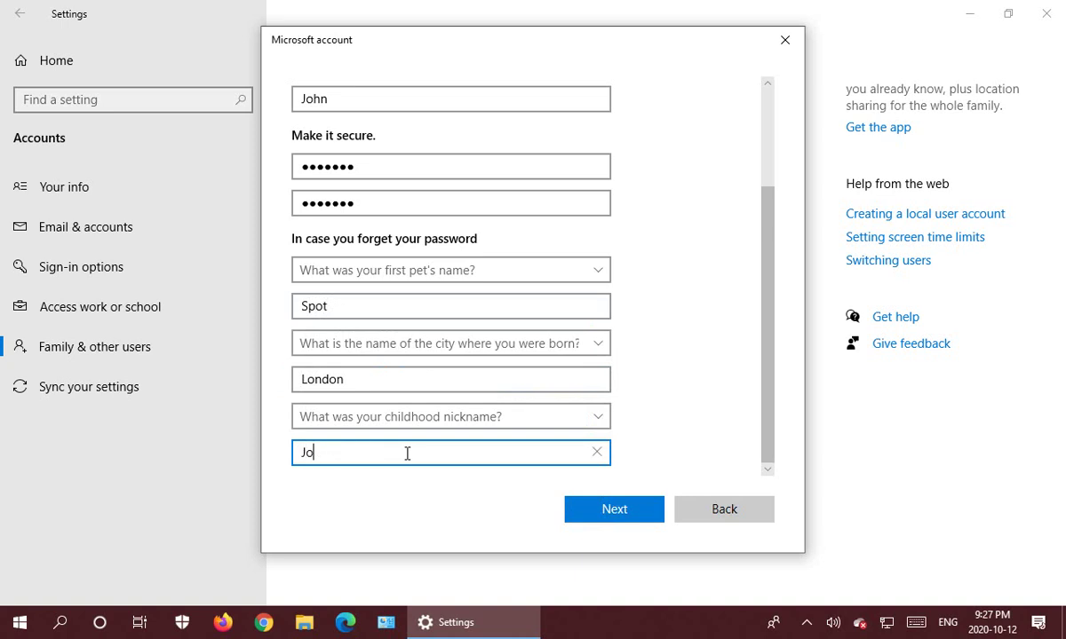
Finish creating the account and open its Change account type dialog.
left_click(597, 510)
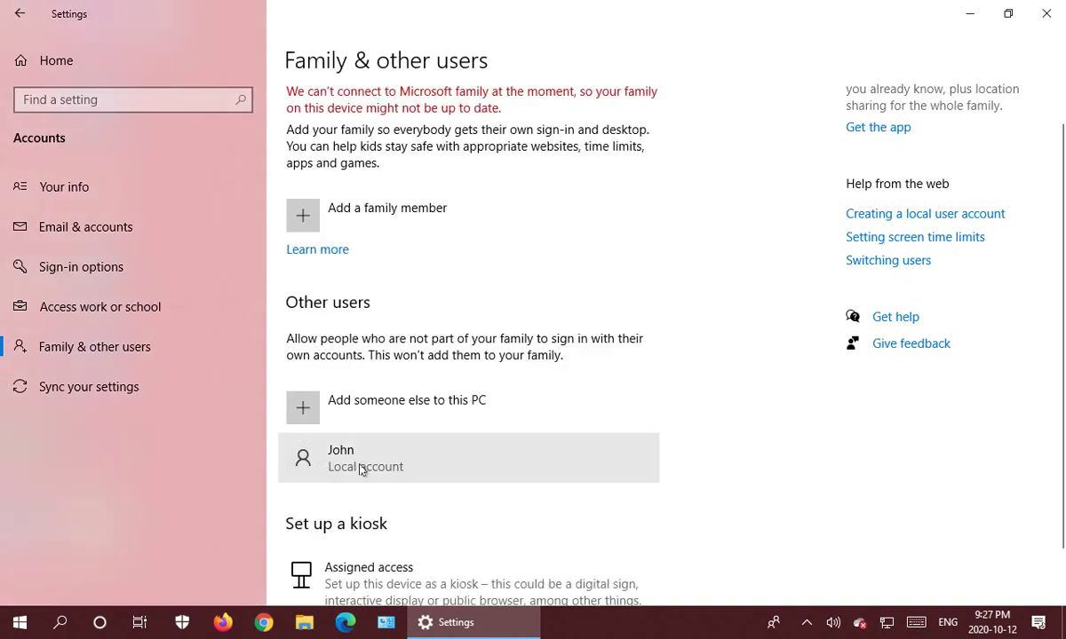
left_click(336, 468)
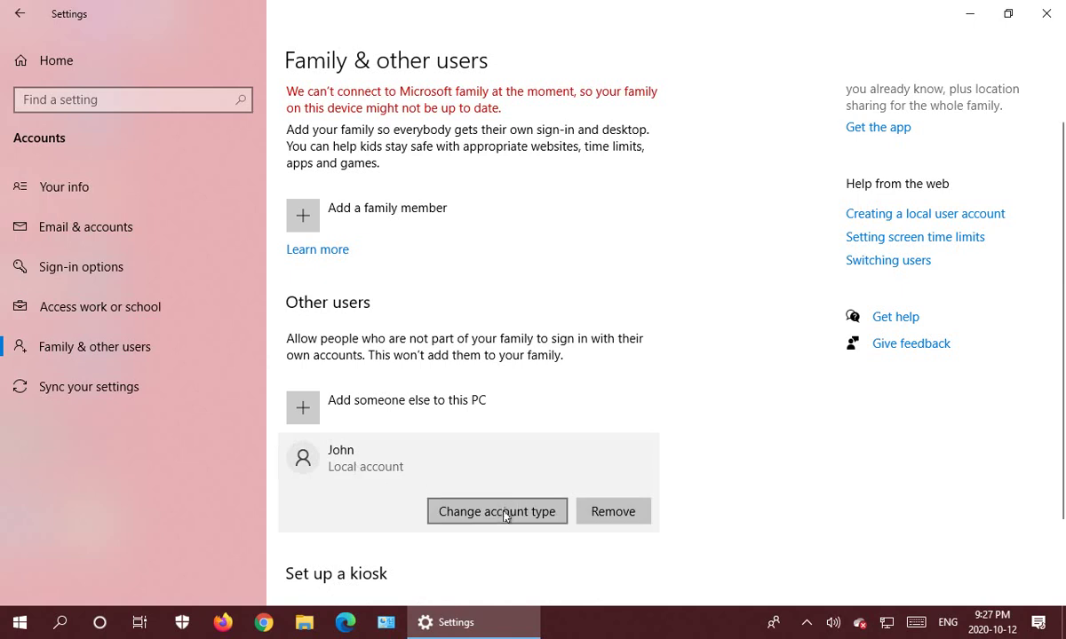
left_click(507, 513)
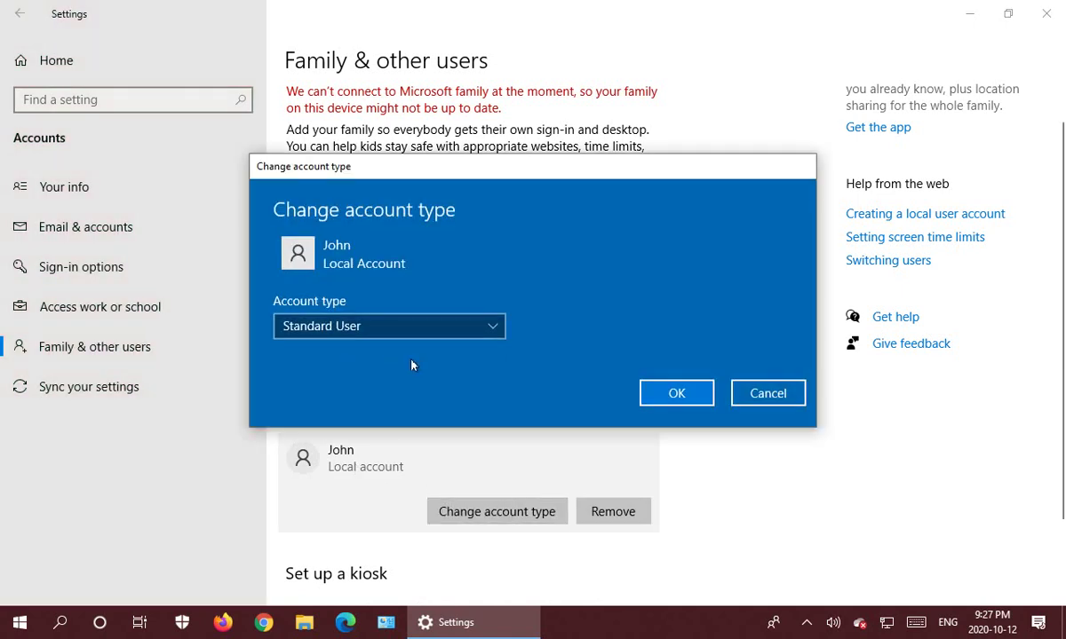
Cancel the Change account type dialog, leaving the new user as a Local account.
left_click(786, 396)
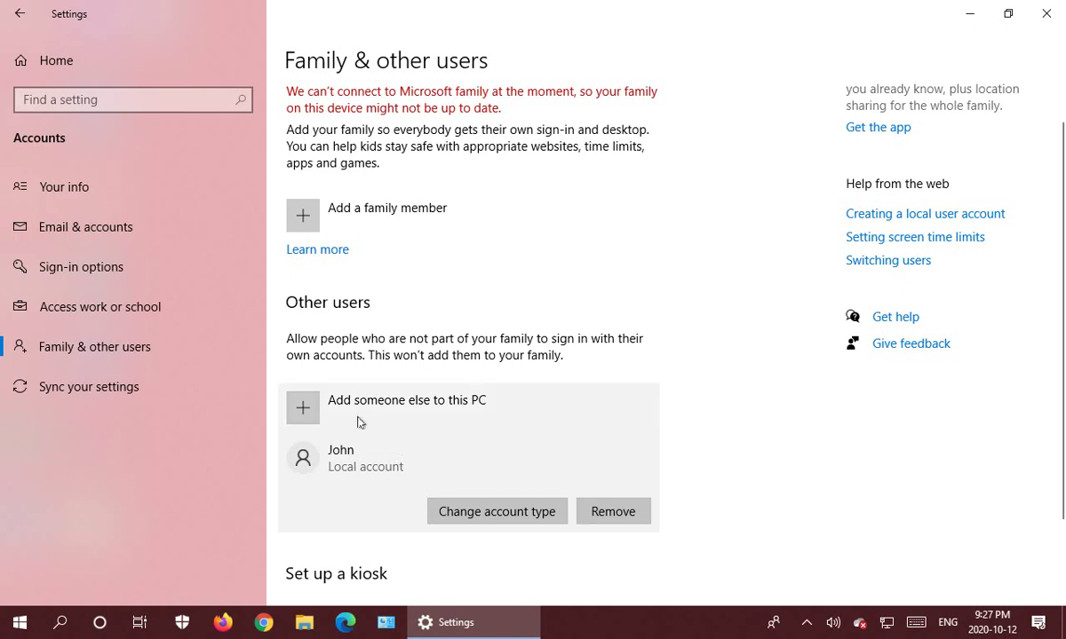
Start a second local account without a Microsoft account, entering its username and password twice.
left_click(316, 409)
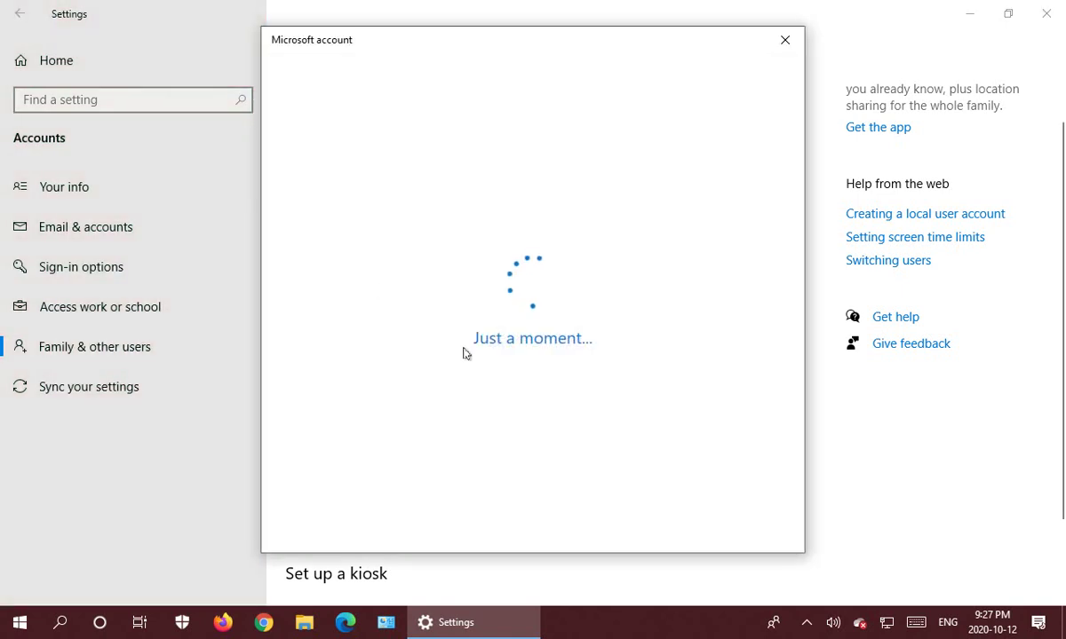
left_click(469, 367)
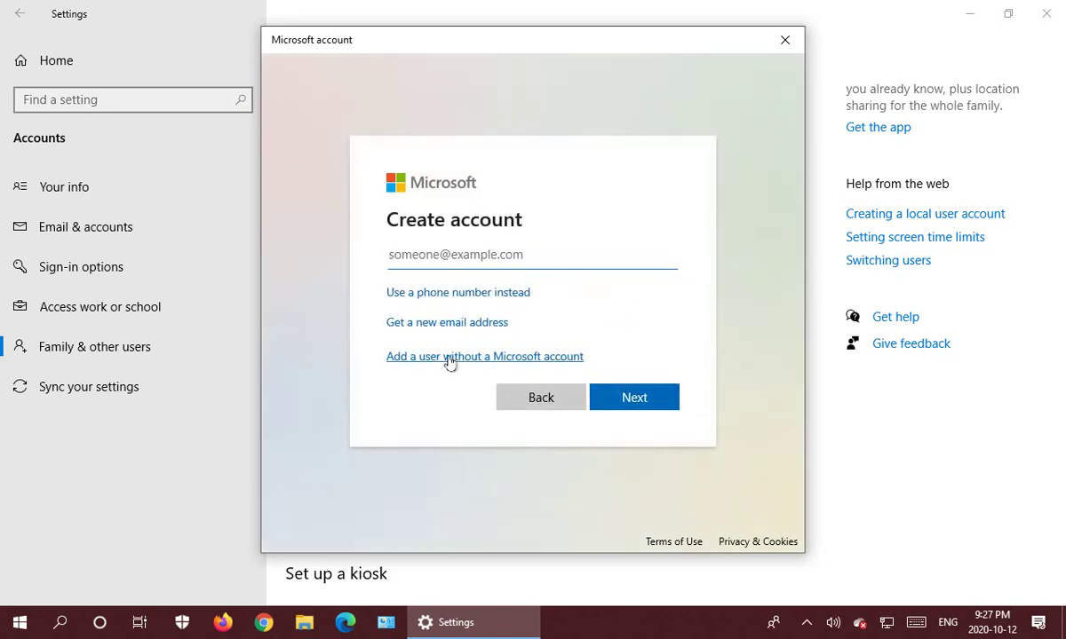
left_click(448, 358)
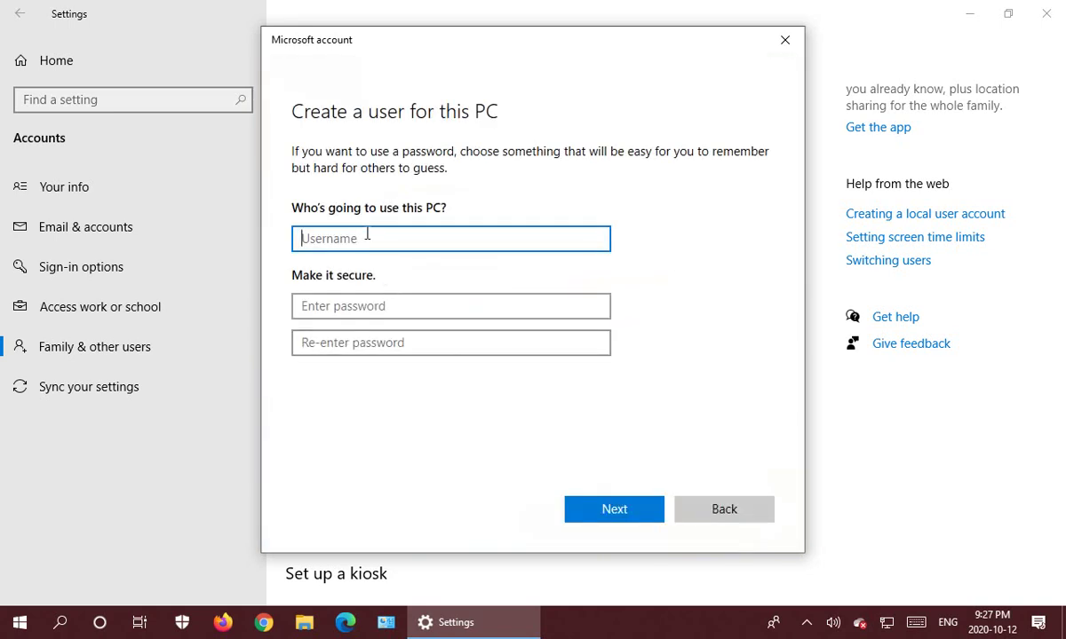
type("Mary")
key("Tab")
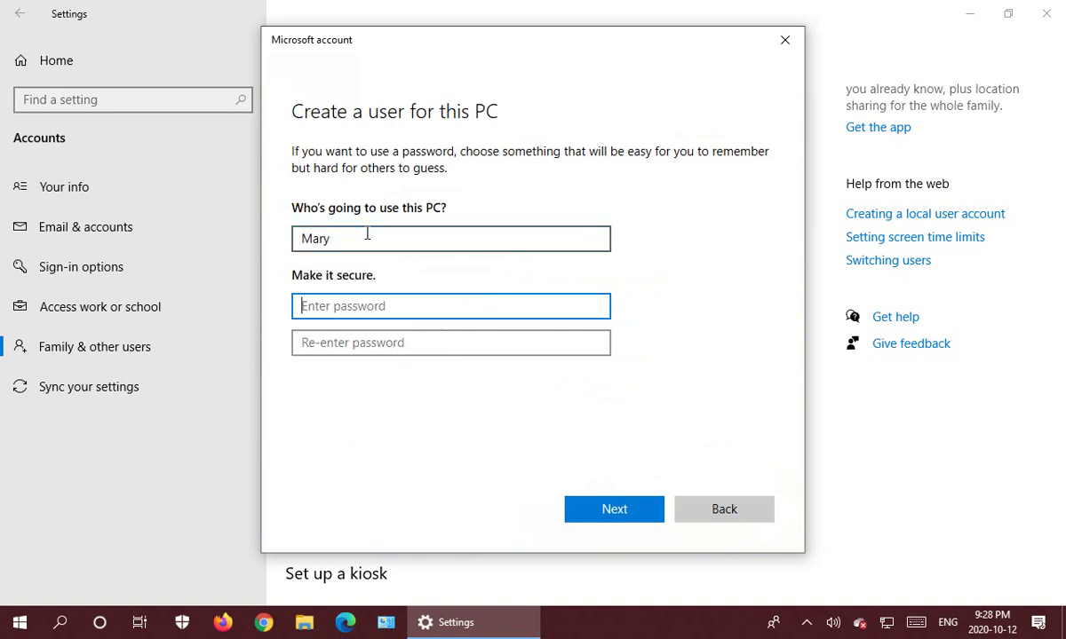
type("p")
type("••")
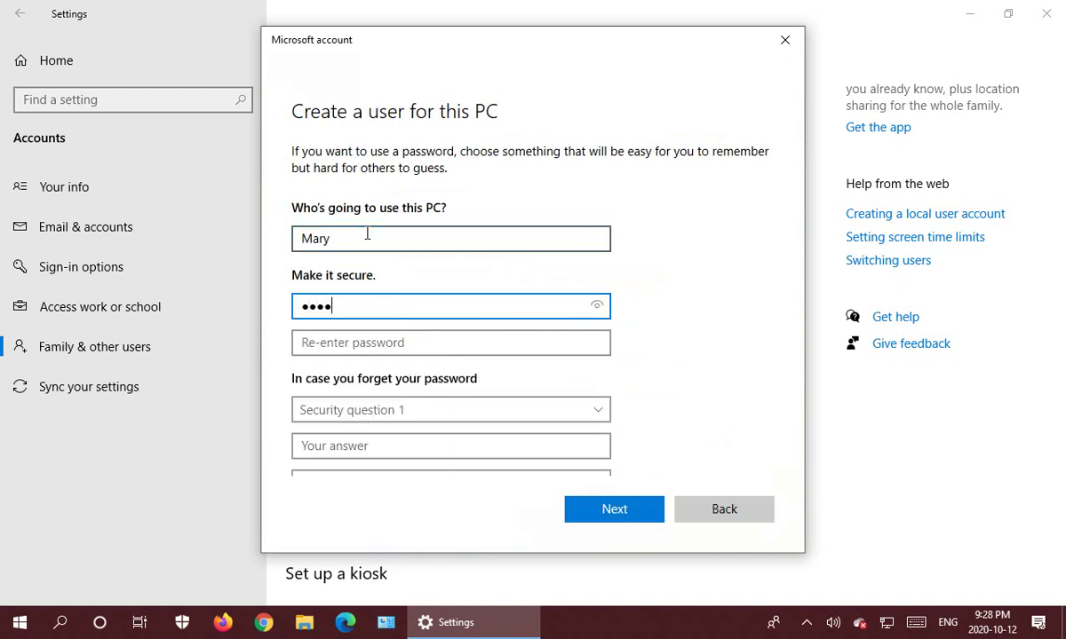
type("•••")
left_click(356, 342)
type("•")
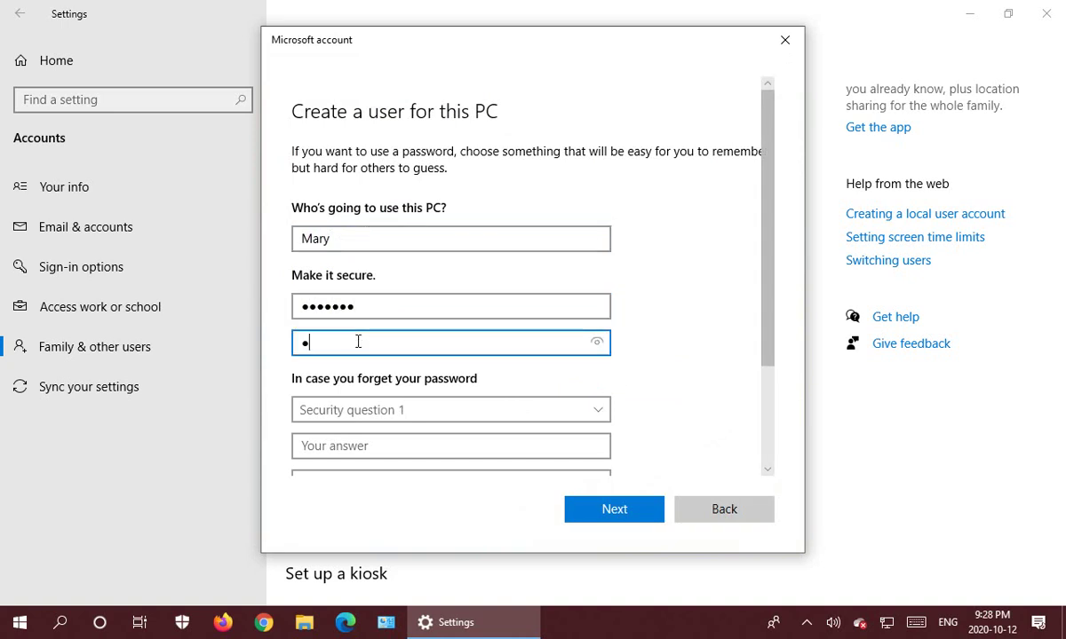
type("•••")
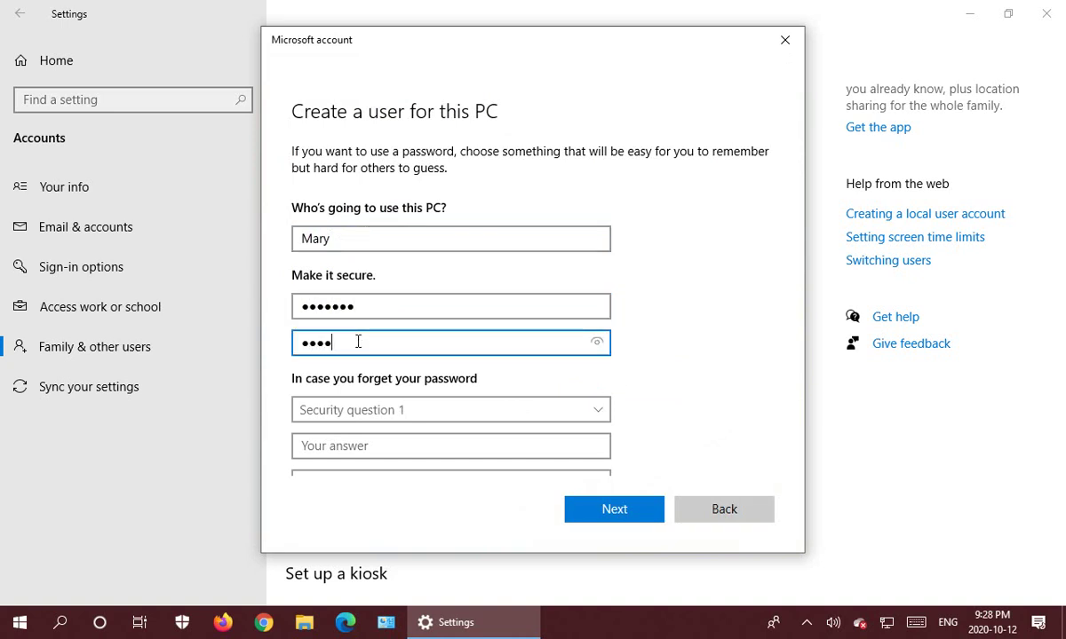
type("•••")
Answer the pet's name, city of birth and childhood nickname security questions and finish the account.
scroll(547, 378, "down", 3)
left_click(589, 275)
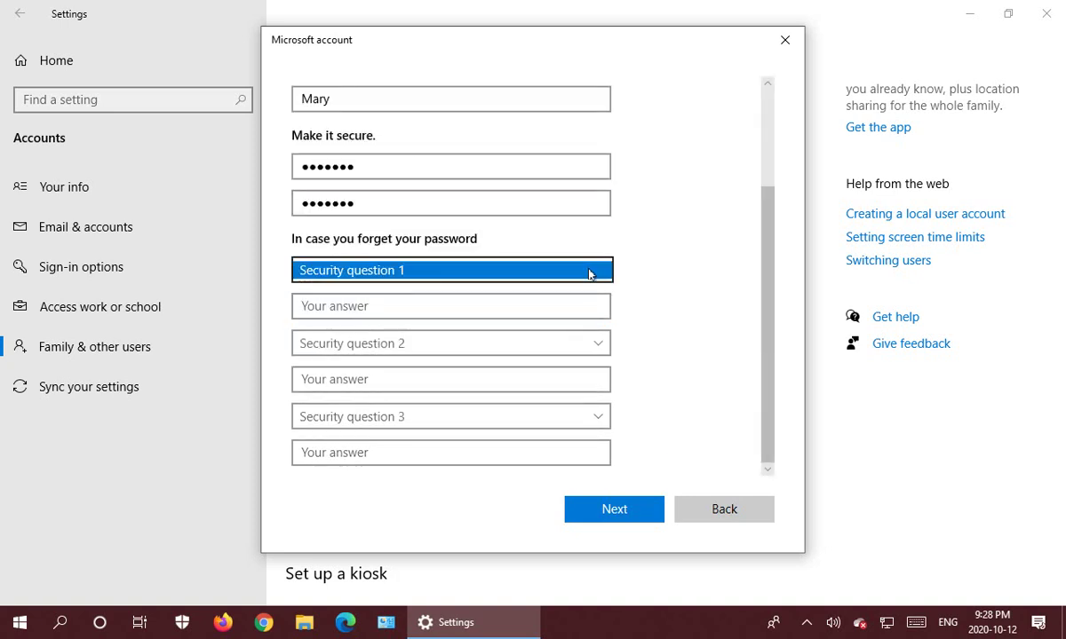
left_click(401, 287)
left_click(384, 309)
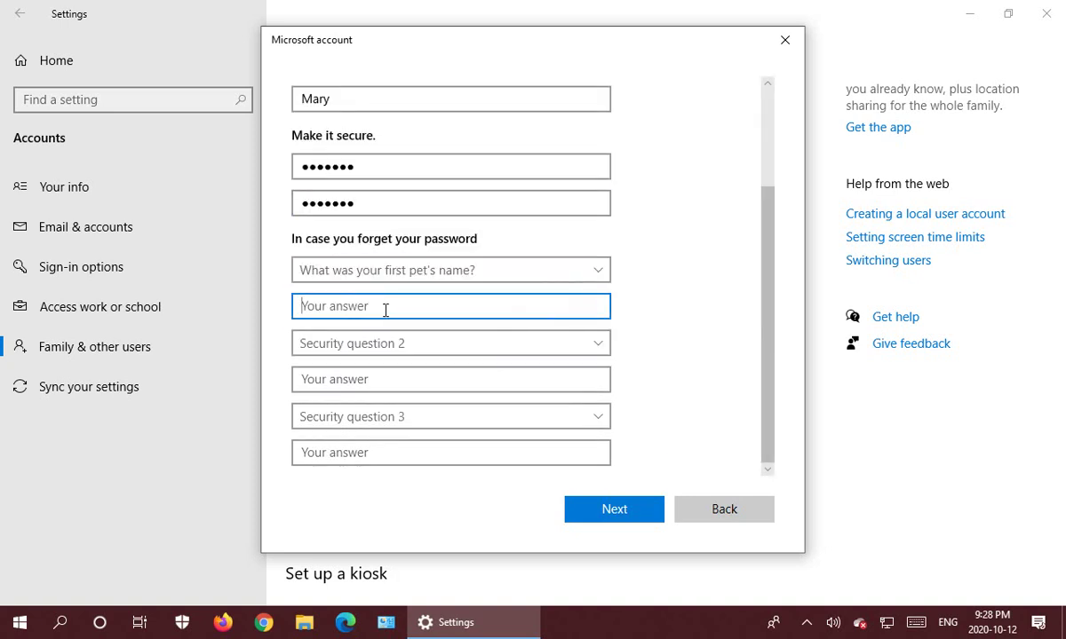
type("Spot")
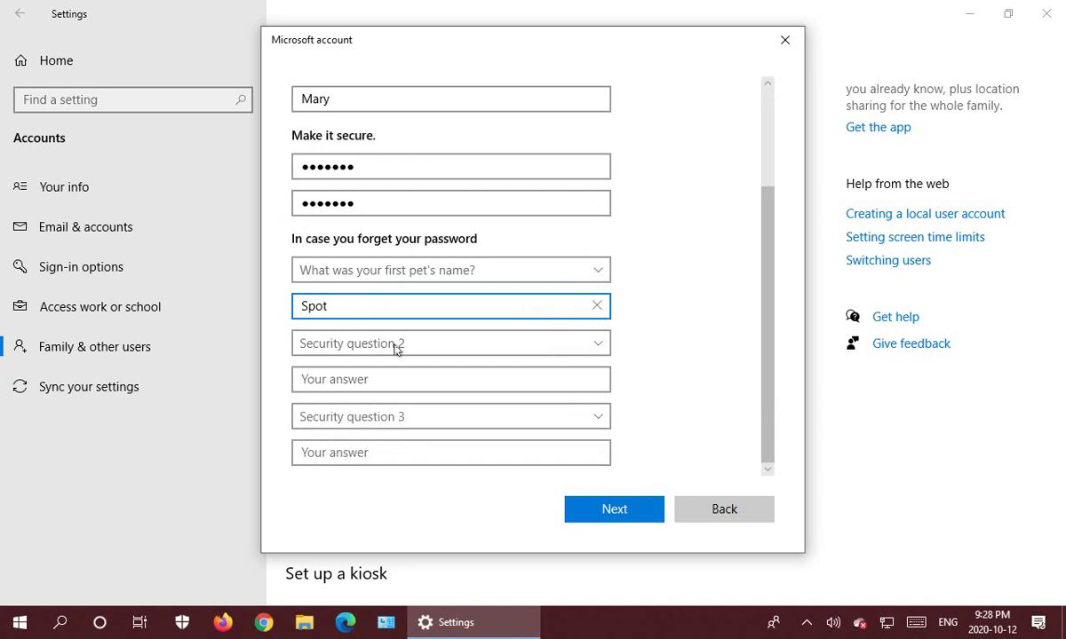
left_click(395, 349)
left_click(388, 374)
left_click(381, 384)
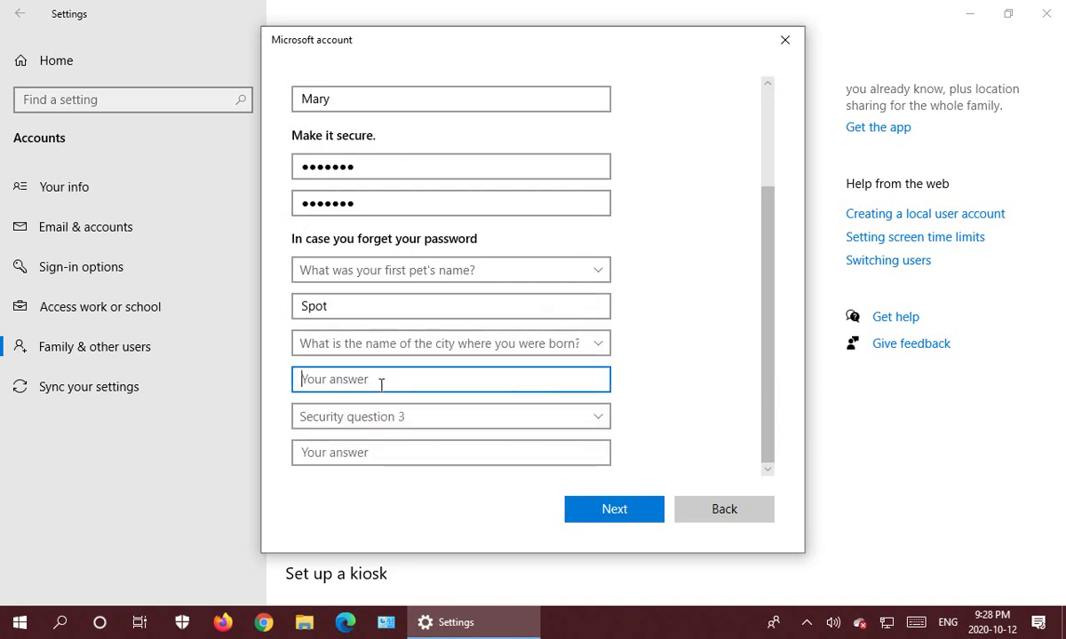
type("London")
left_click(469, 417)
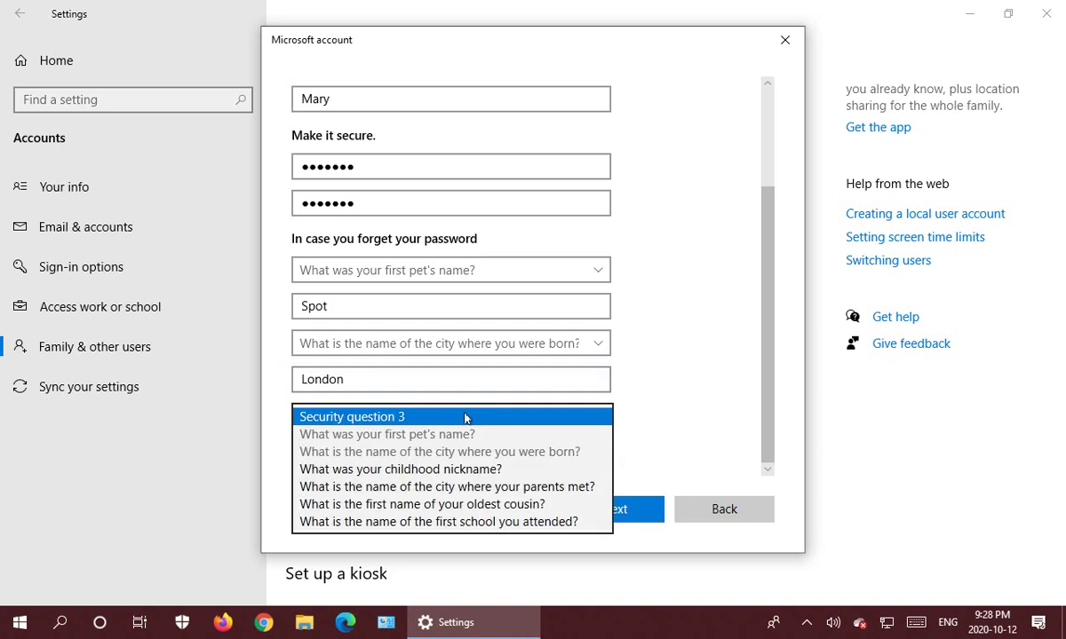
left_click(448, 469)
left_click(379, 461)
type("Ma")
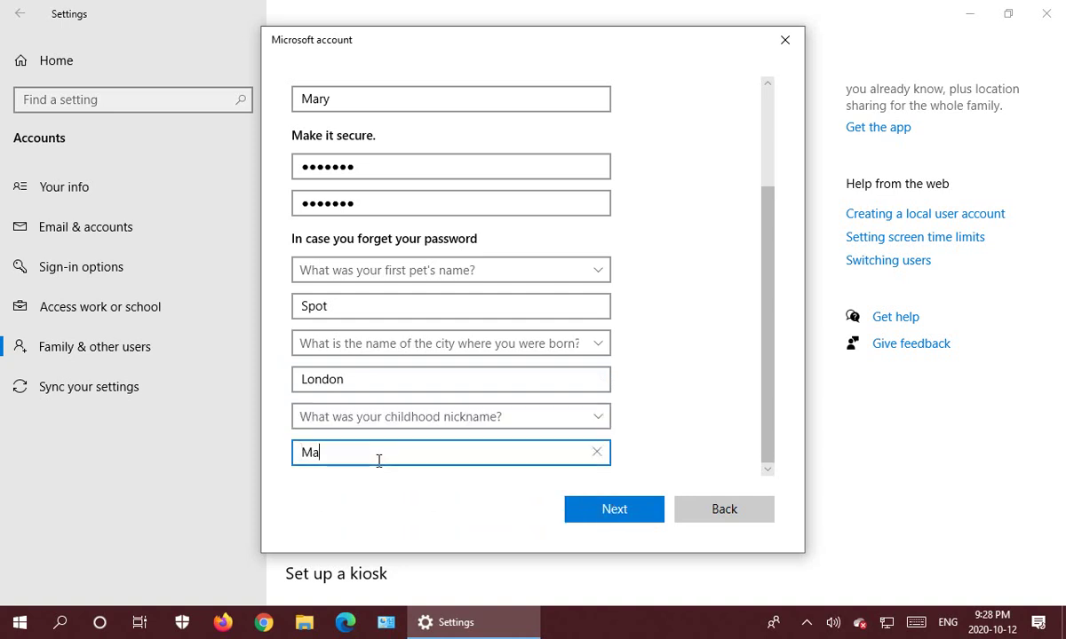
type("ry")
left_click(642, 513)
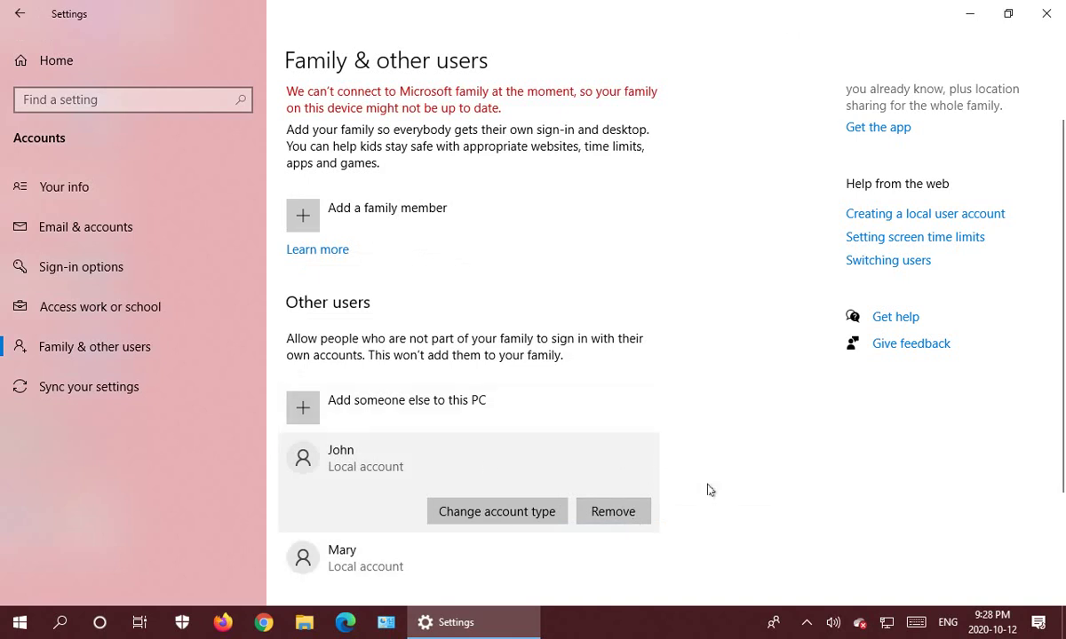
scroll(707, 490, "down", 3)
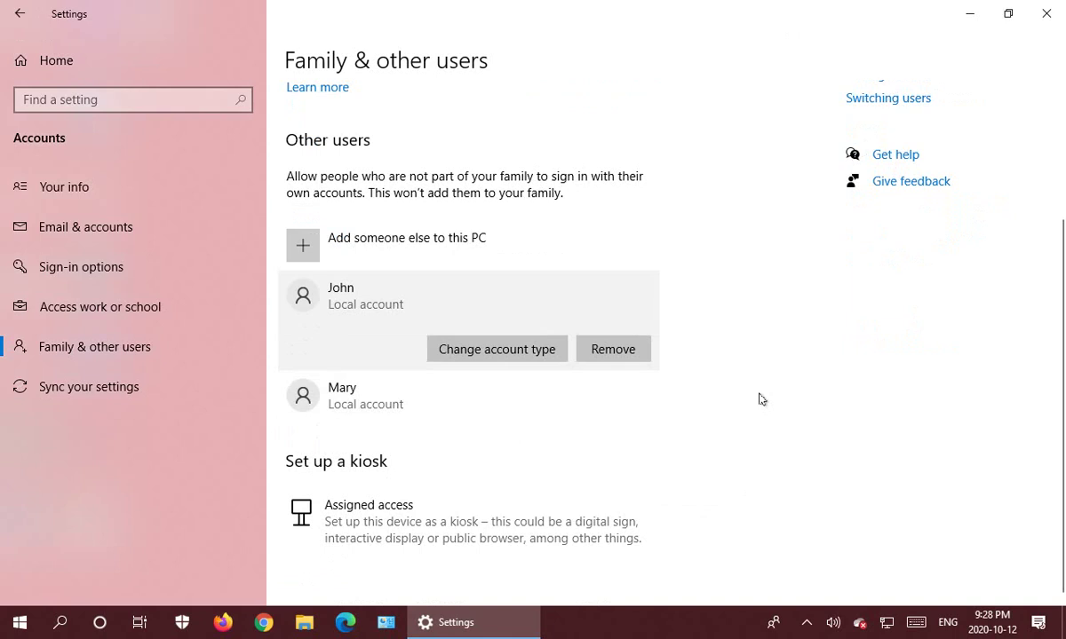
Close Settings and browse to C:\Users in a maximized File Explorer window.
left_click(1047, 13)
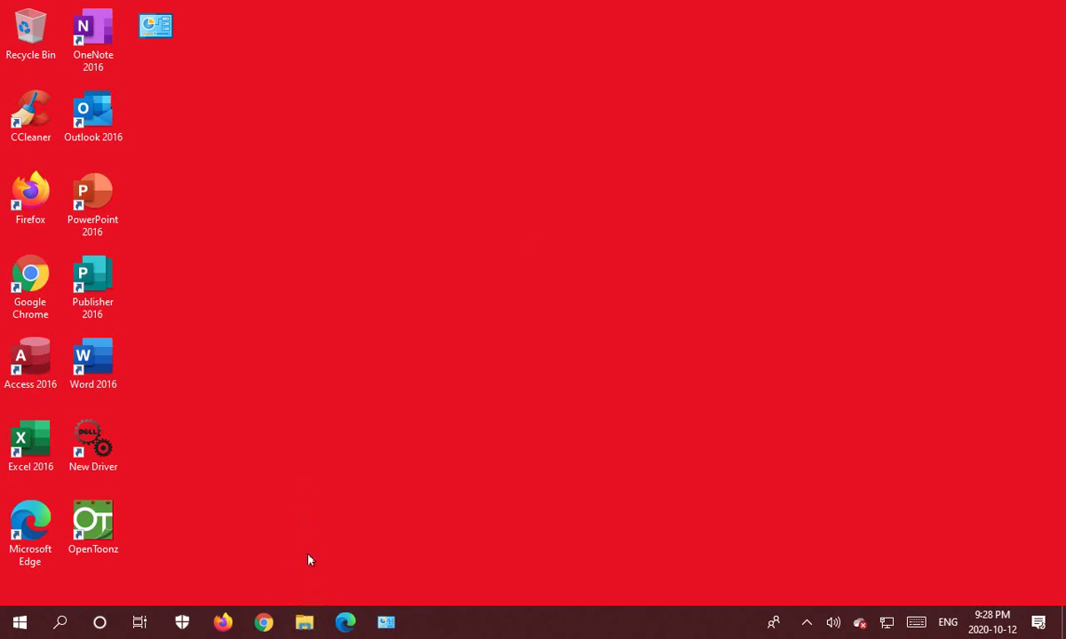
left_click(305, 623)
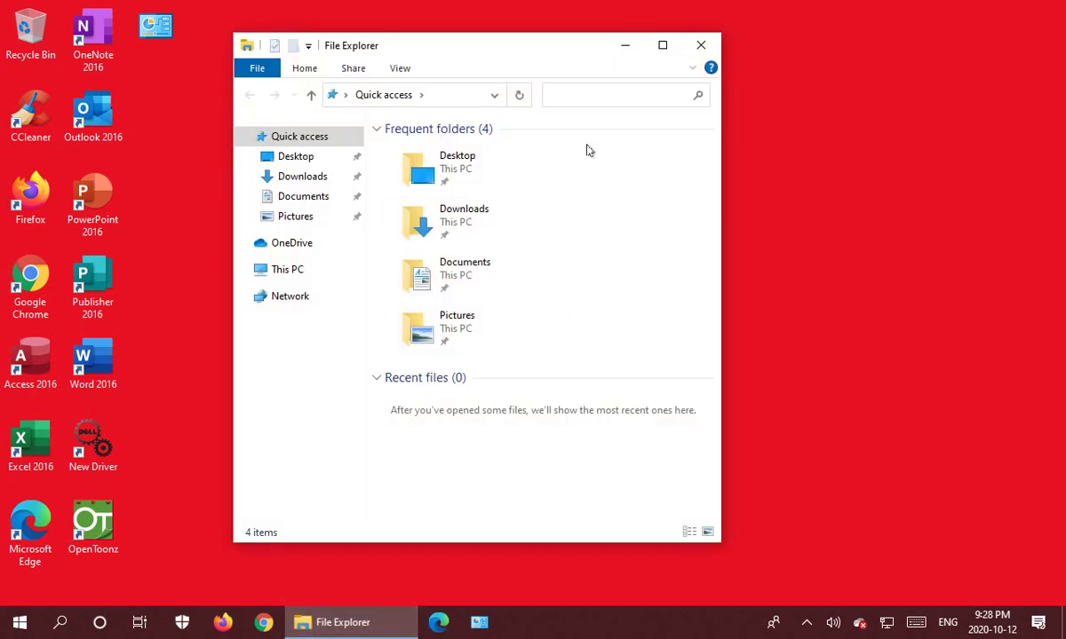
left_click(663, 49)
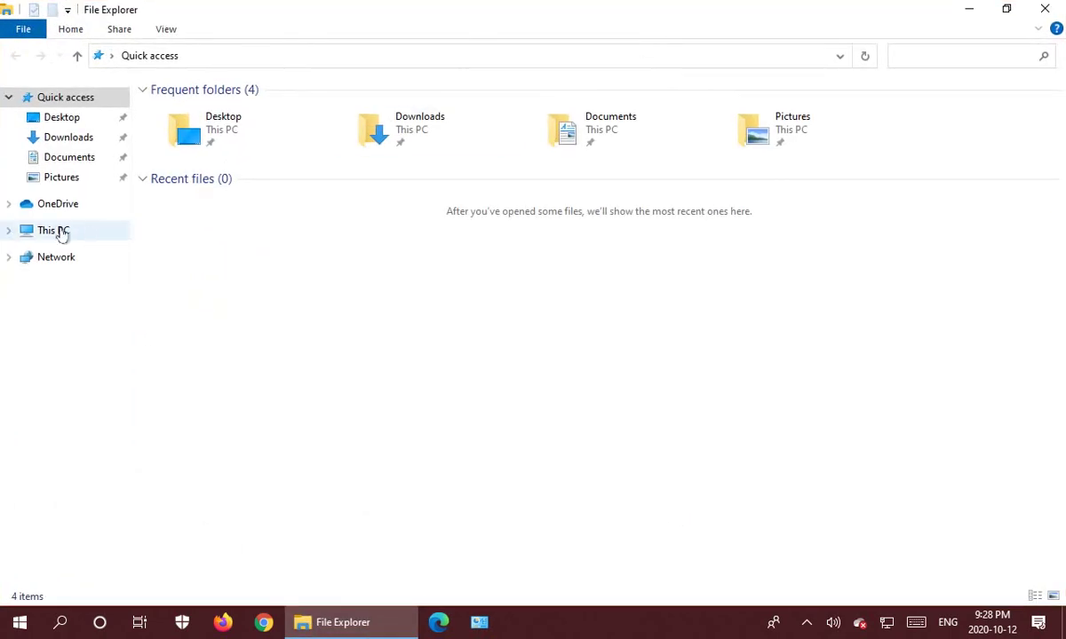
left_click(62, 234)
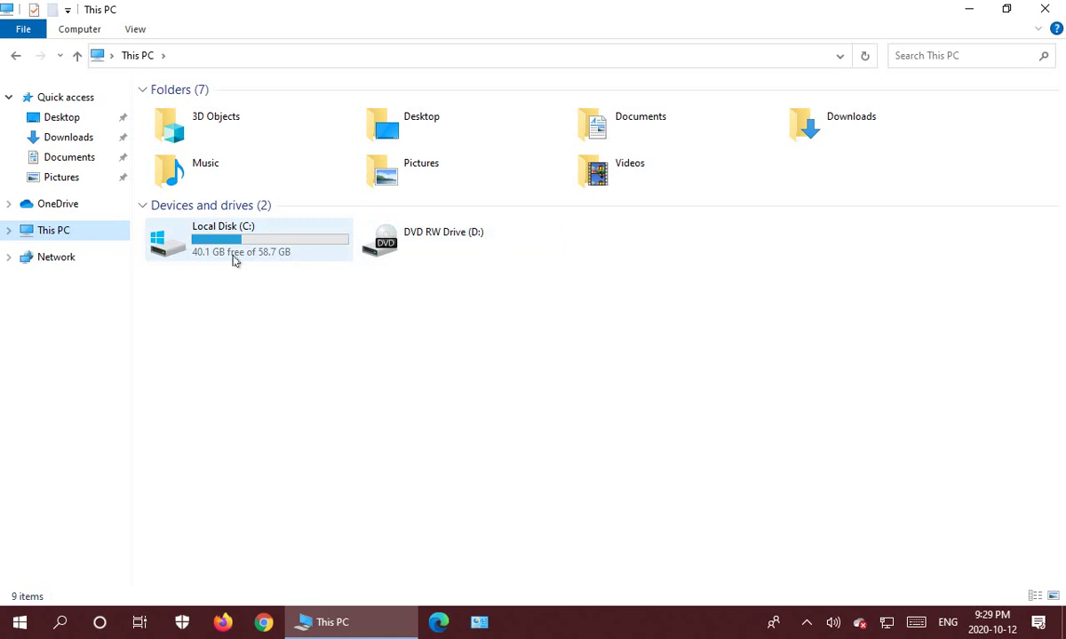
mouse_move(234, 260)
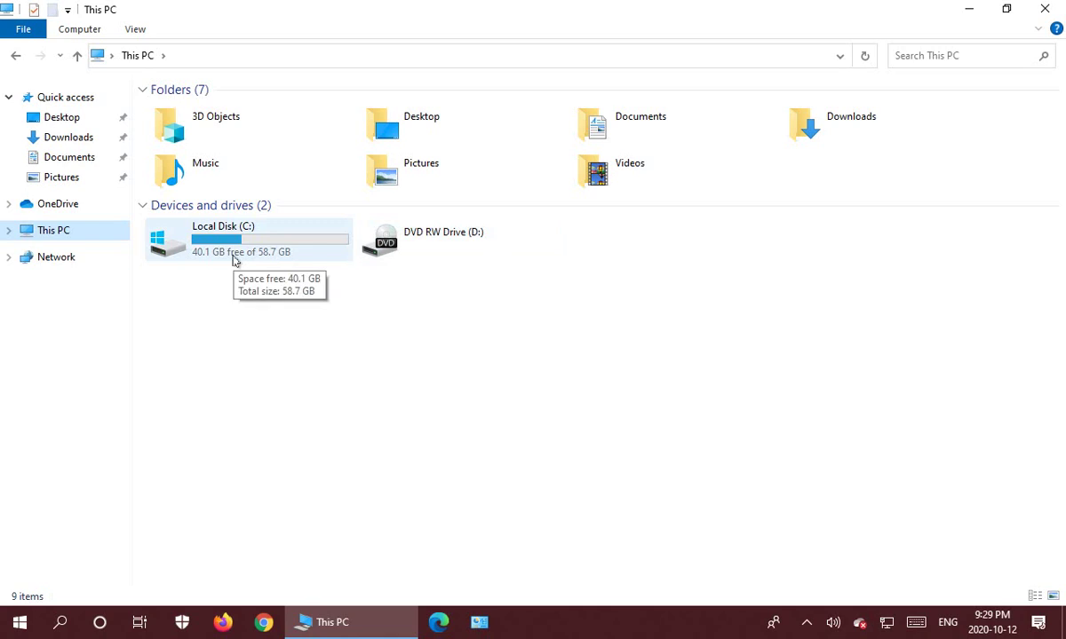
double_click(174, 249)
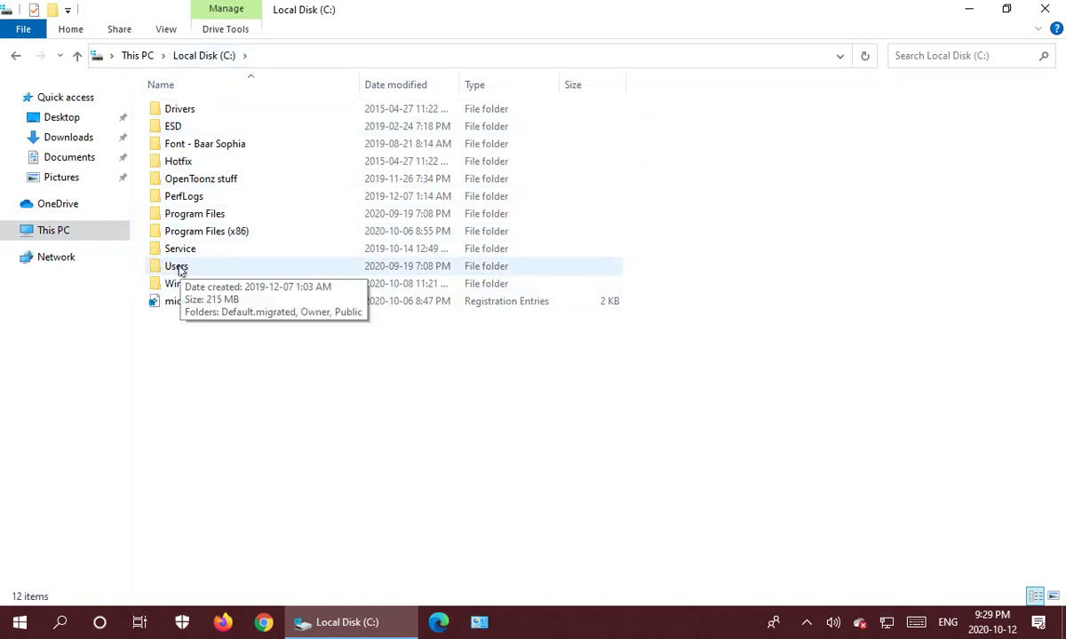
double_click(175, 266)
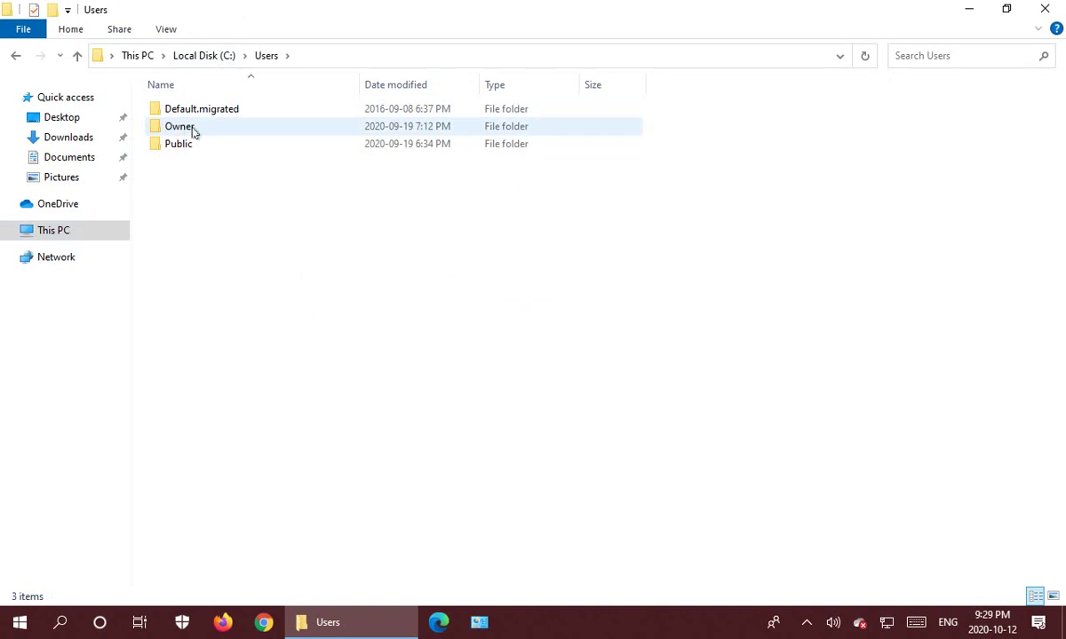
Check that Owner's Documents holds only Custom Office Templates, then return to the Owner folder.
mouse_move(193, 131)
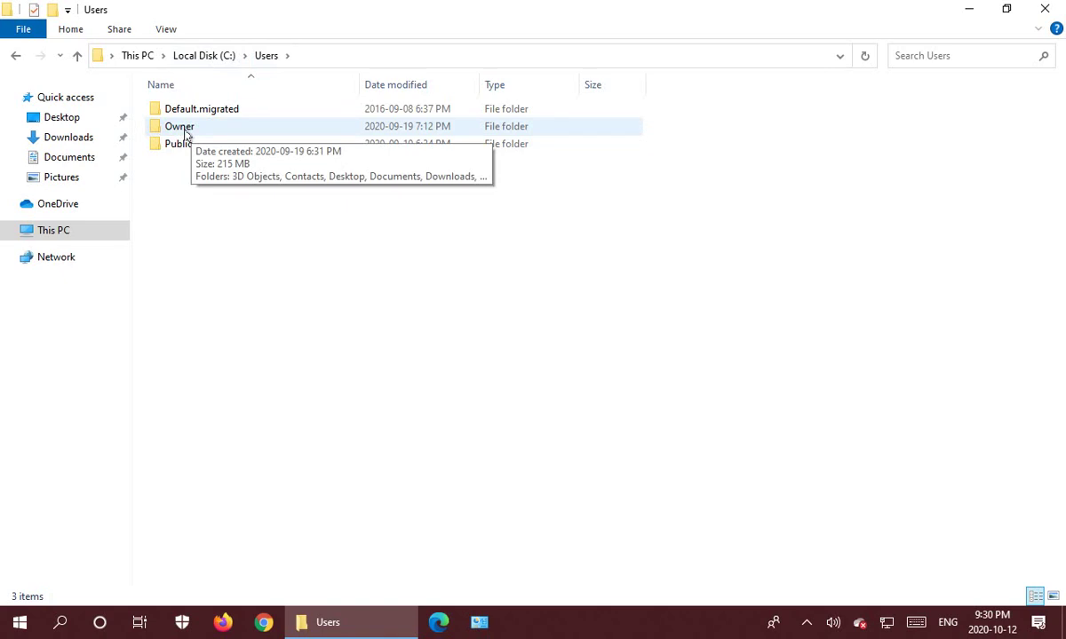
double_click(186, 134)
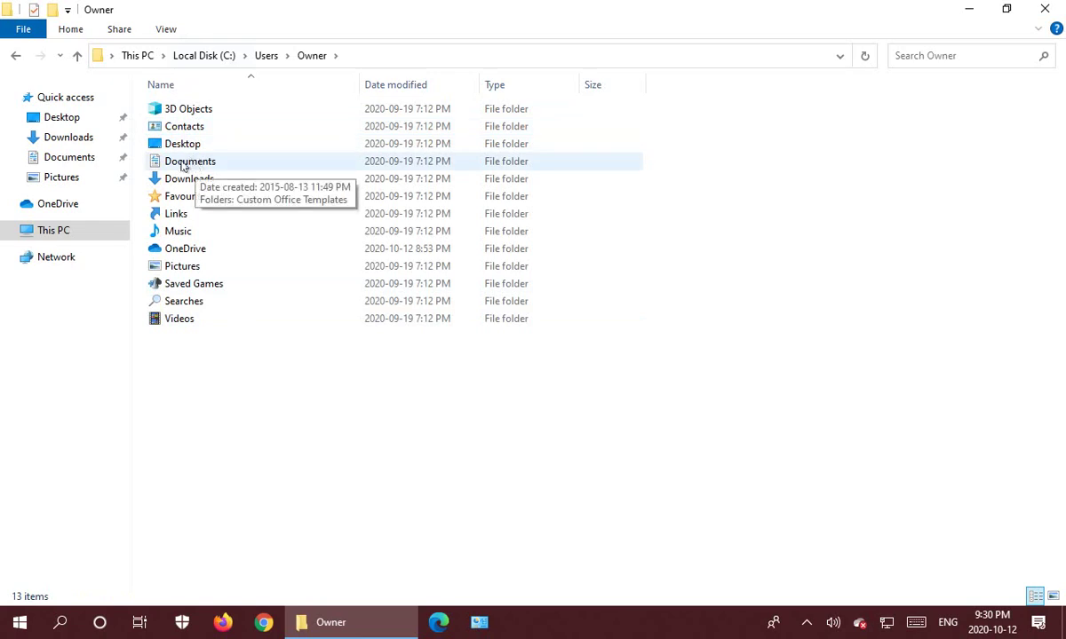
double_click(184, 166)
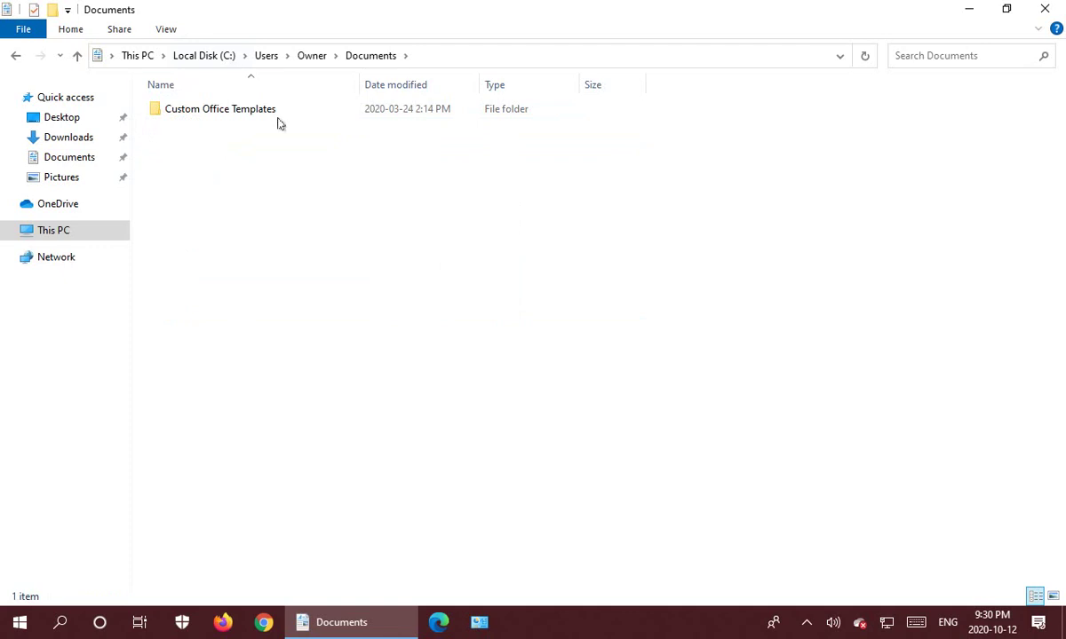
left_click(314, 63)
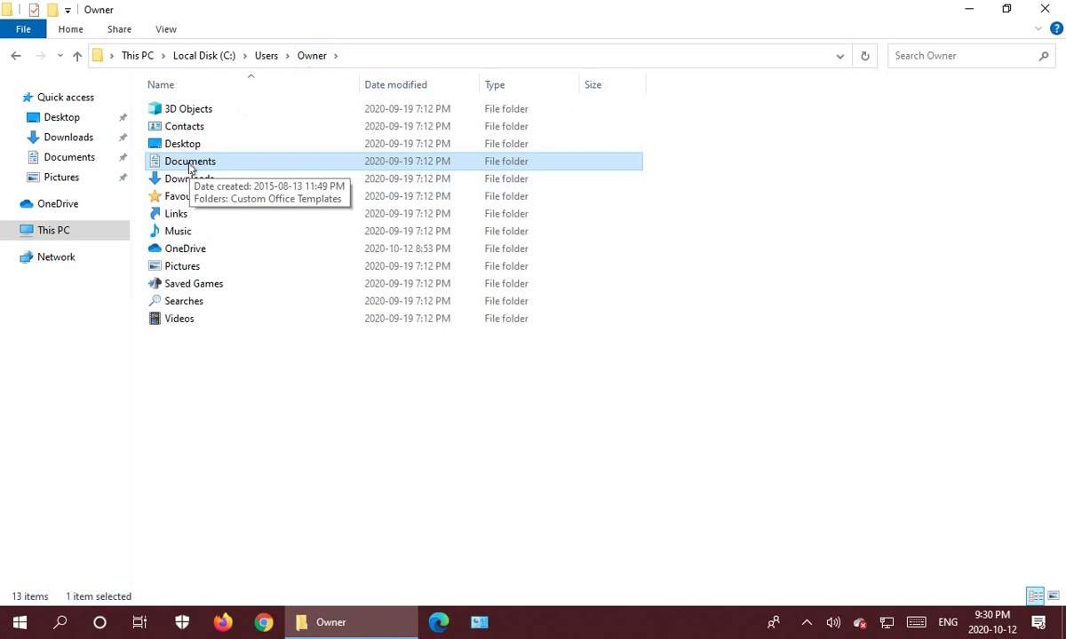
Turn on Advanced Sharing for the Documents folder and bring up its share permissions.
right_click(189, 167)
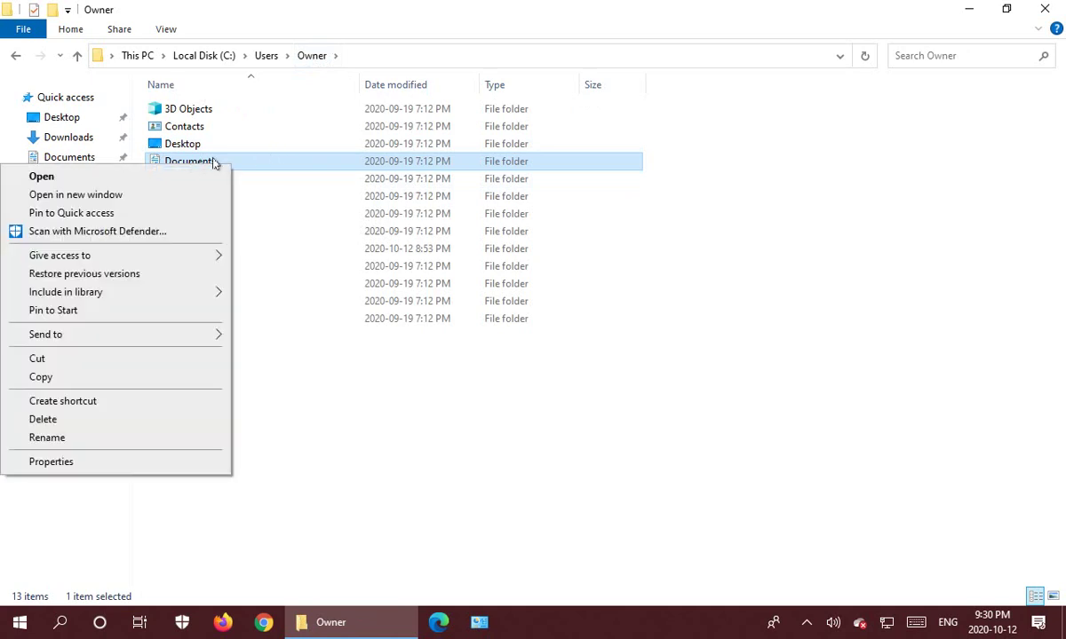
left_click(66, 463)
left_click(346, 220)
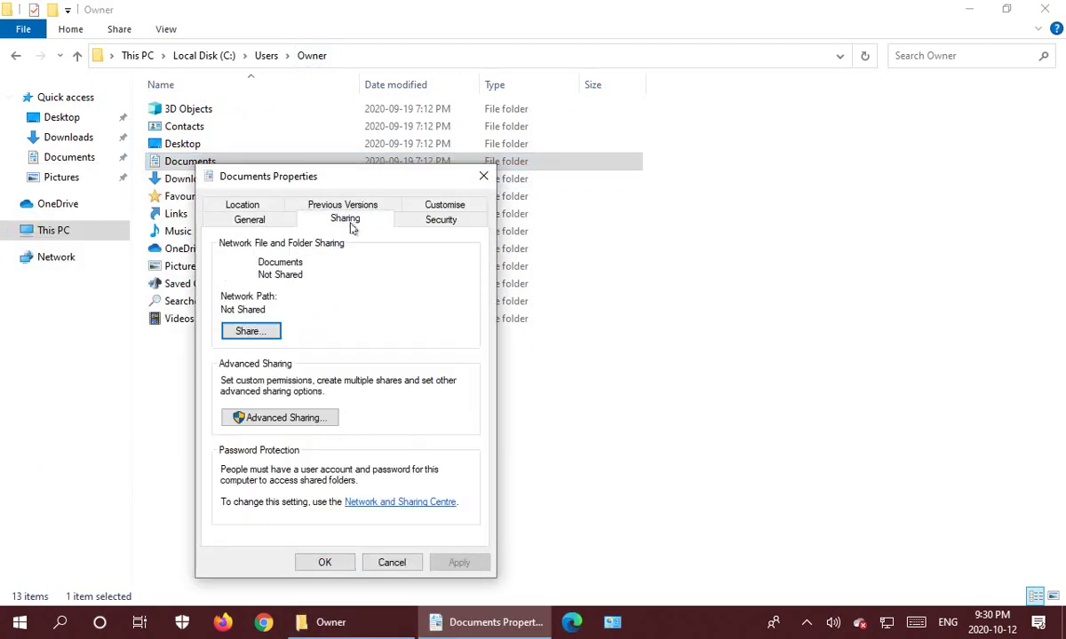
left_click(263, 420)
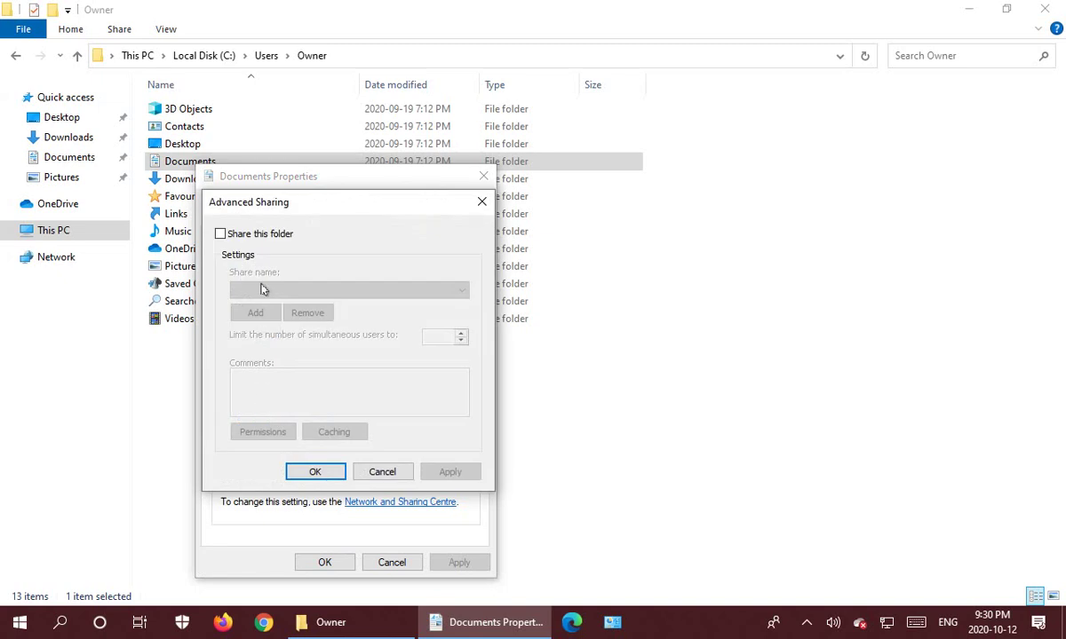
left_click(220, 234)
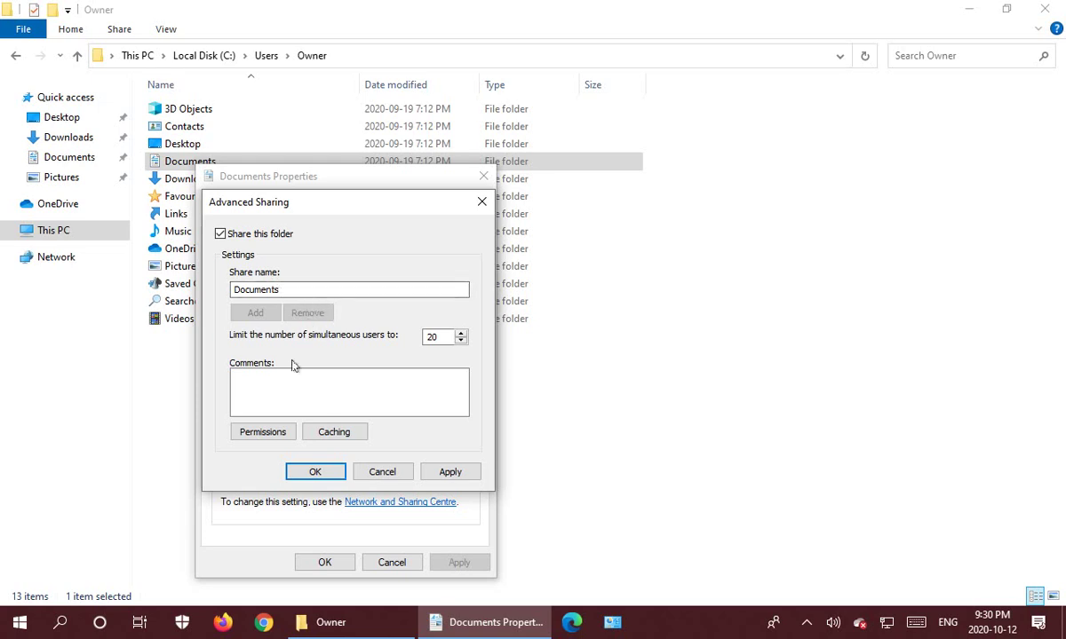
left_click(263, 433)
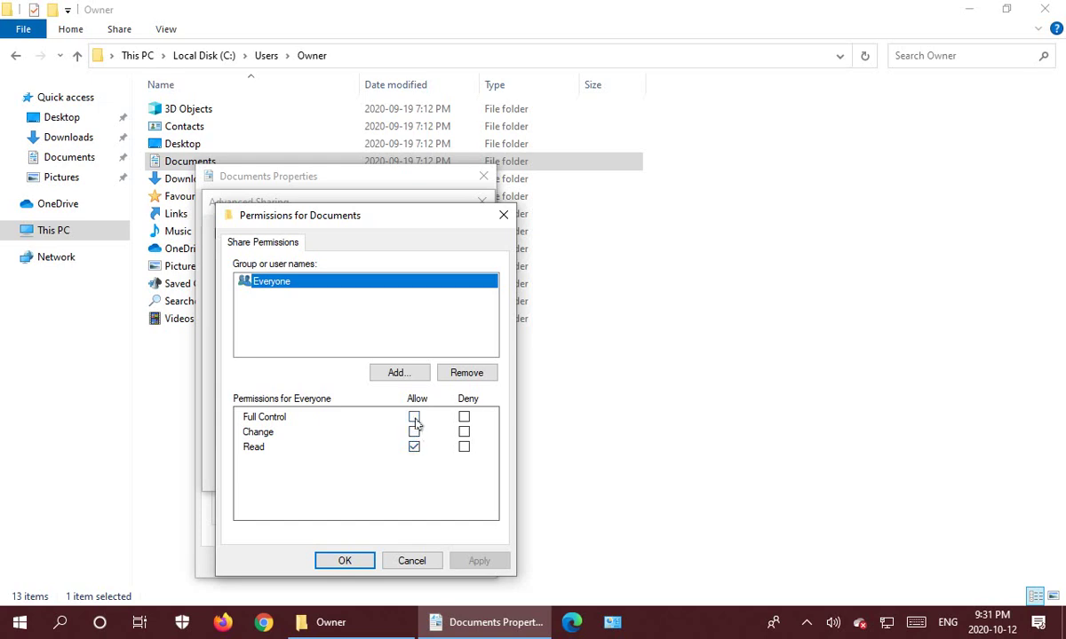
Tick Full Control for Everyone, then remove Everyone from the Documents share permissions.
left_click(415, 417)
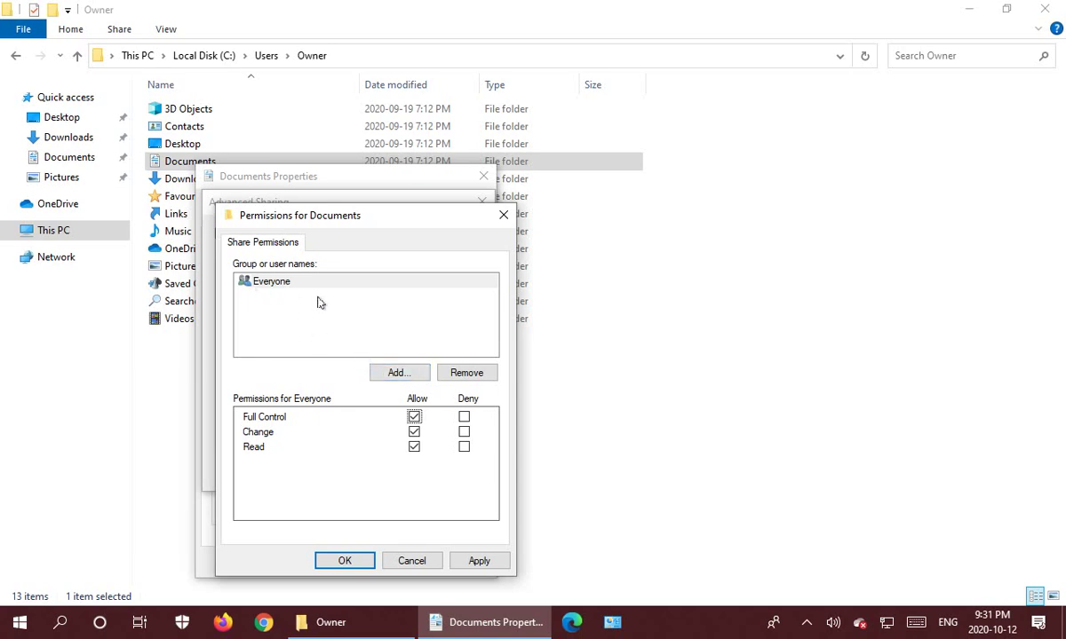
left_click(471, 373)
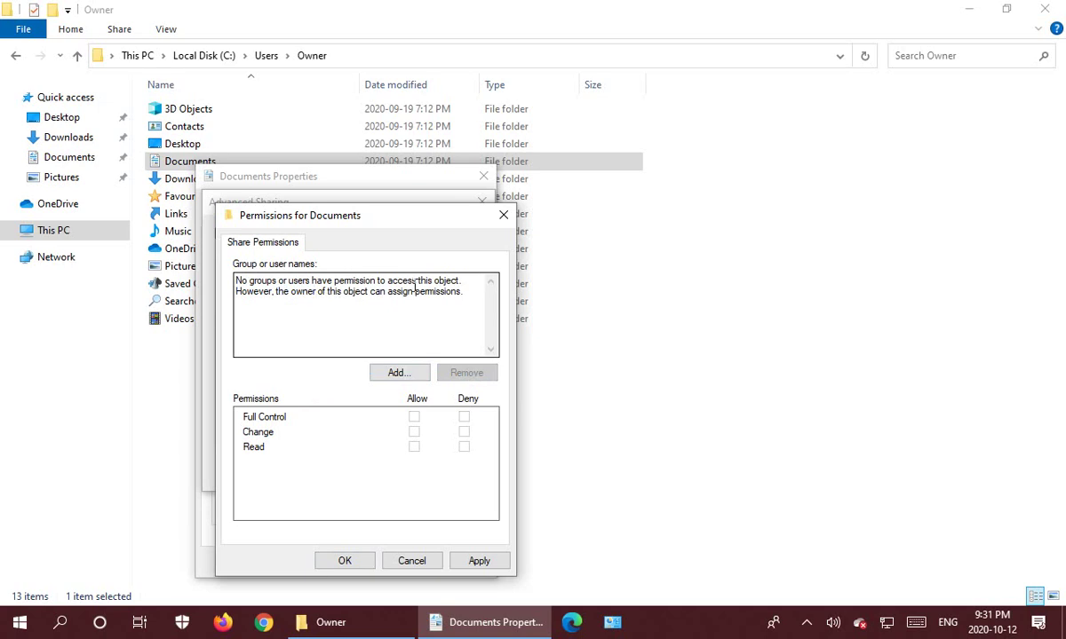
Add the first local user to the Documents share with Full Control, then start adding a second user.
left_click(397, 374)
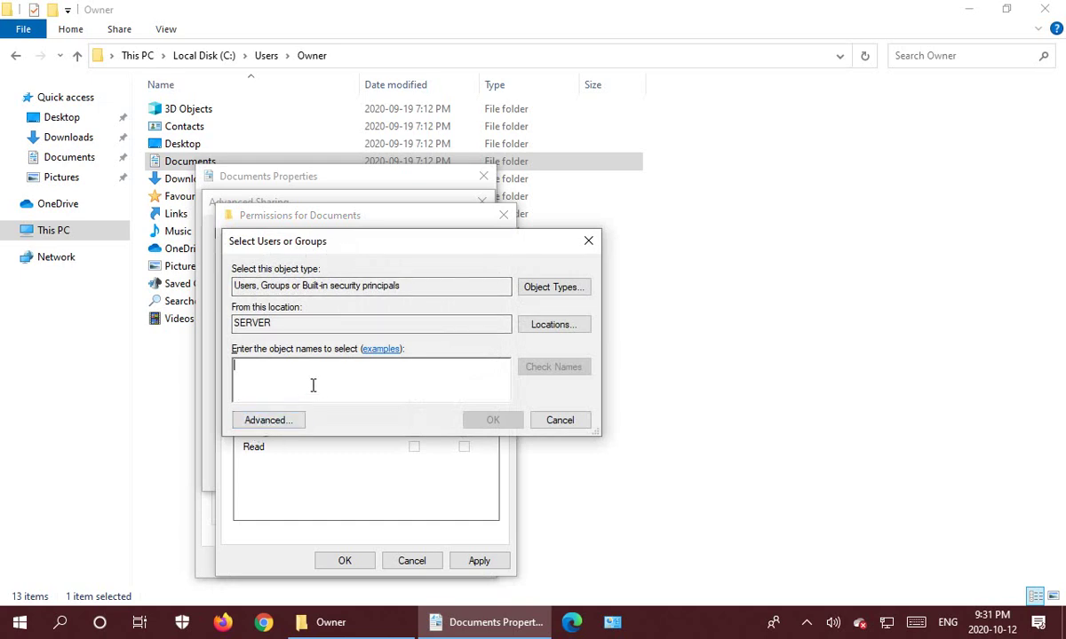
type("John")
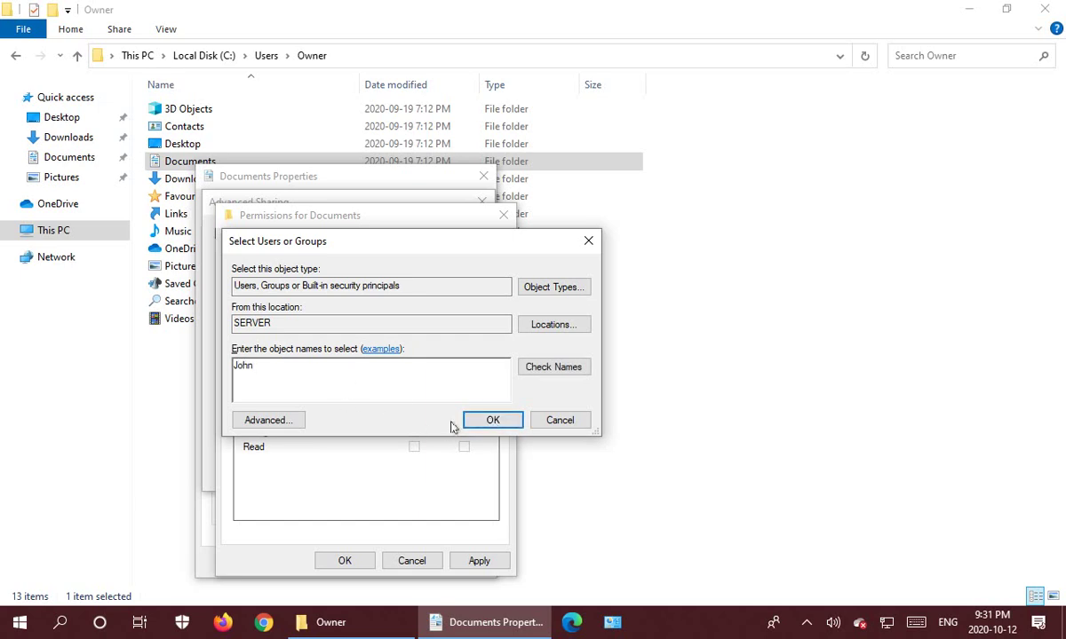
left_click(488, 423)
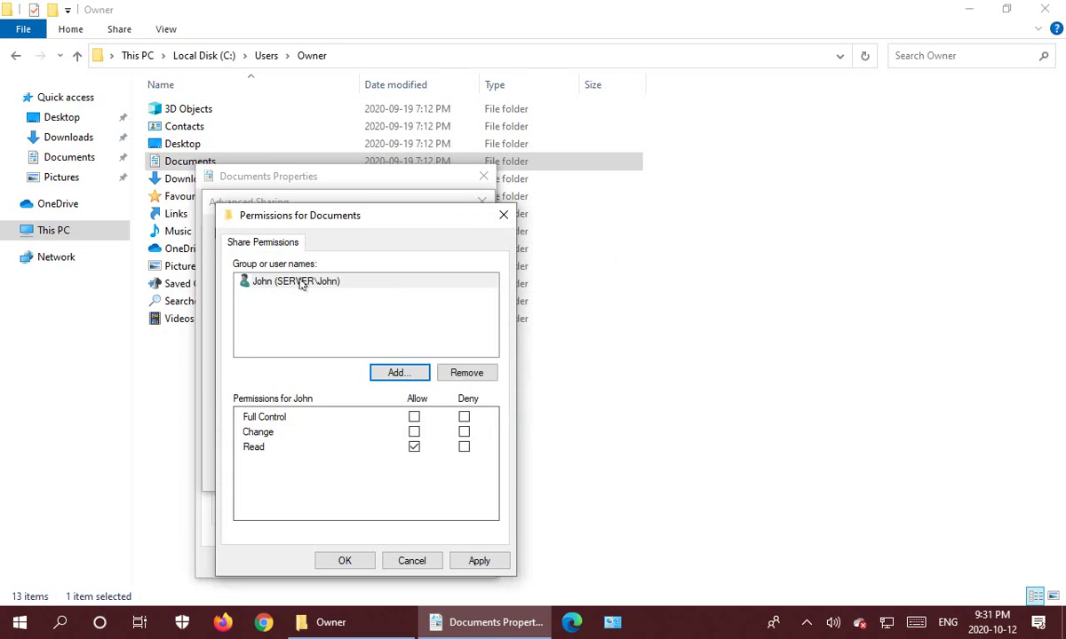
left_click(415, 419)
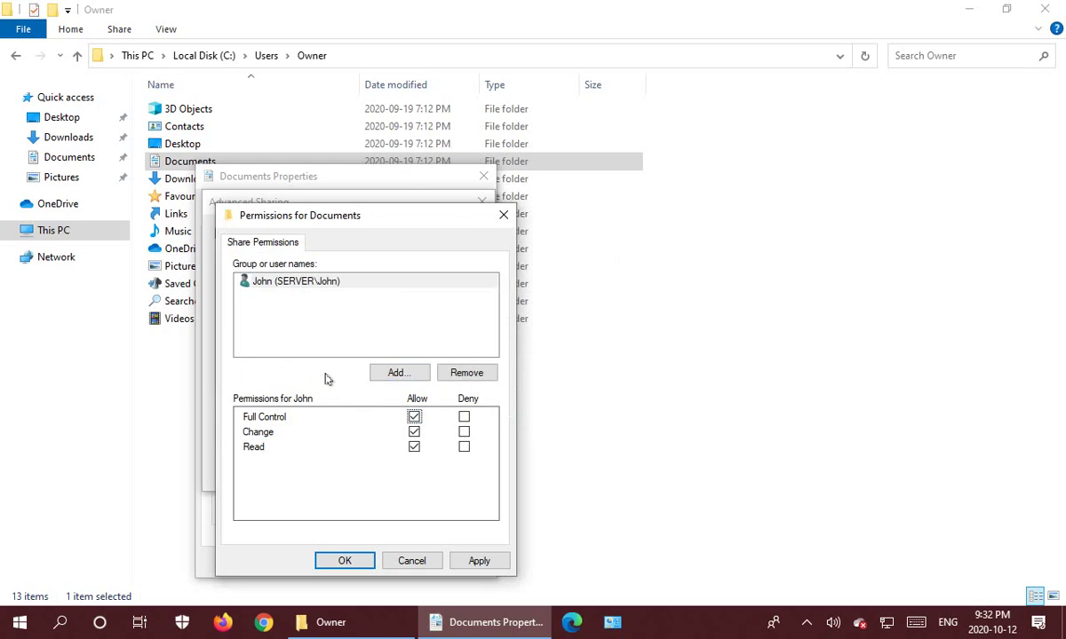
left_click(404, 376)
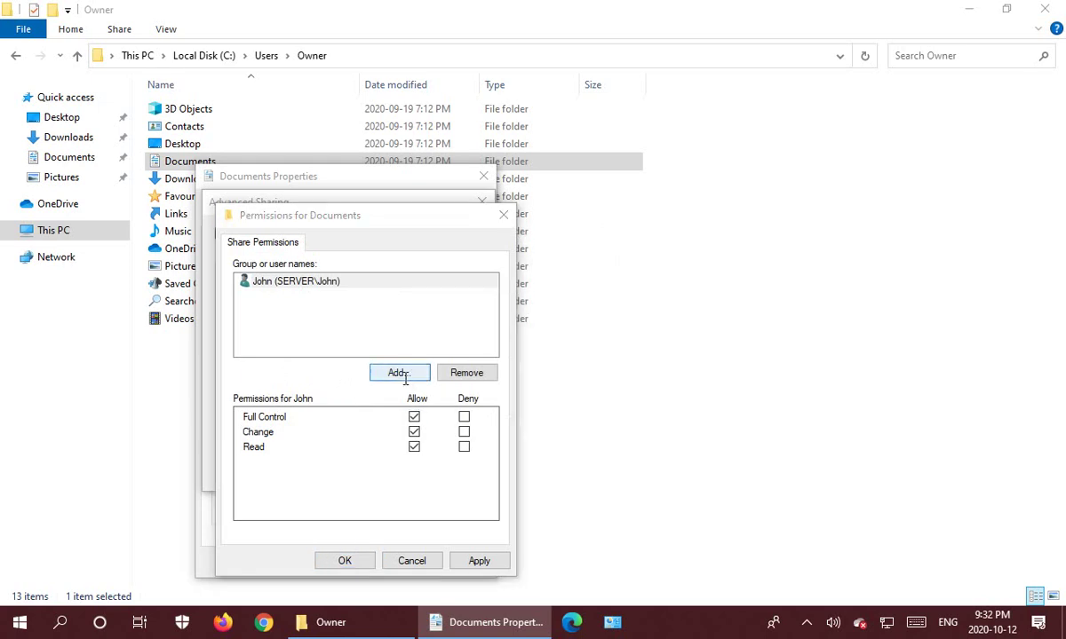
type("Mary")
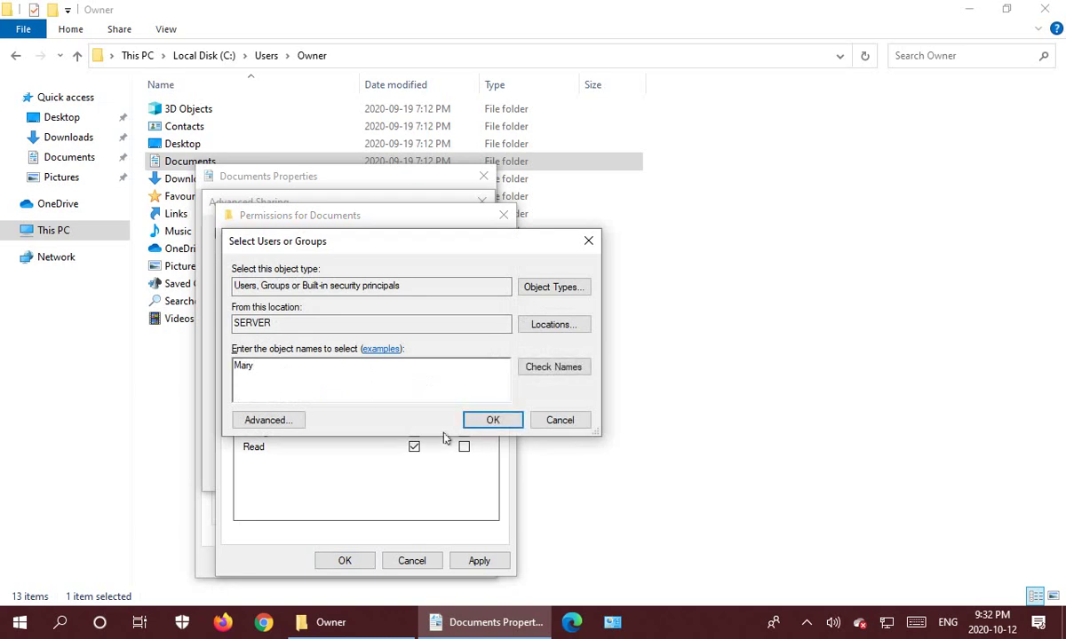
Give the second user and the Administrators group Full Control, then save the share permissions.
left_click(492, 421)
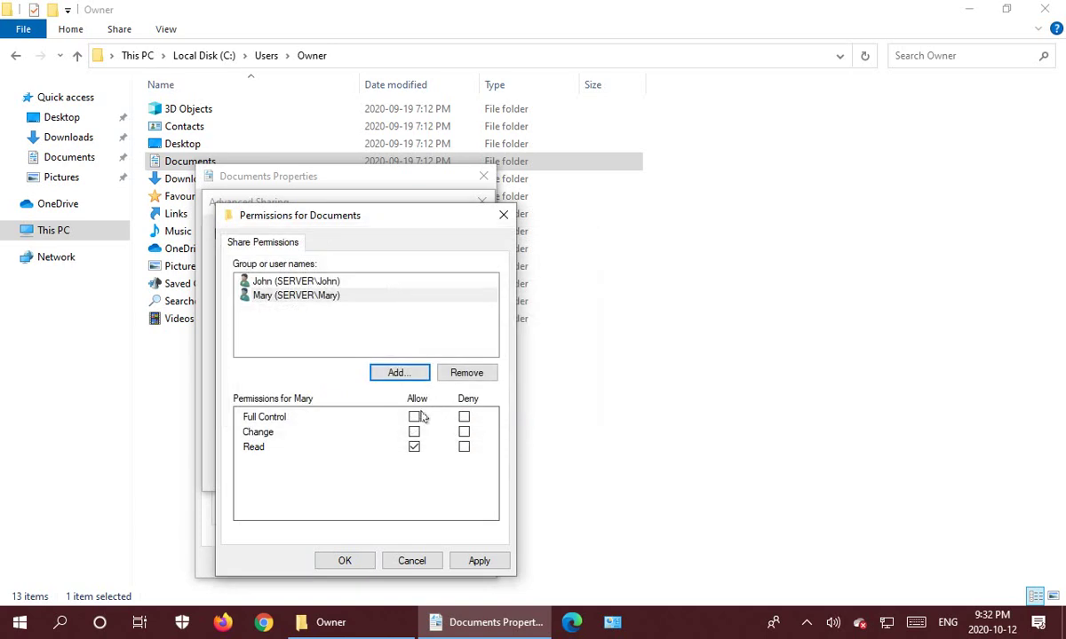
left_click(424, 418)
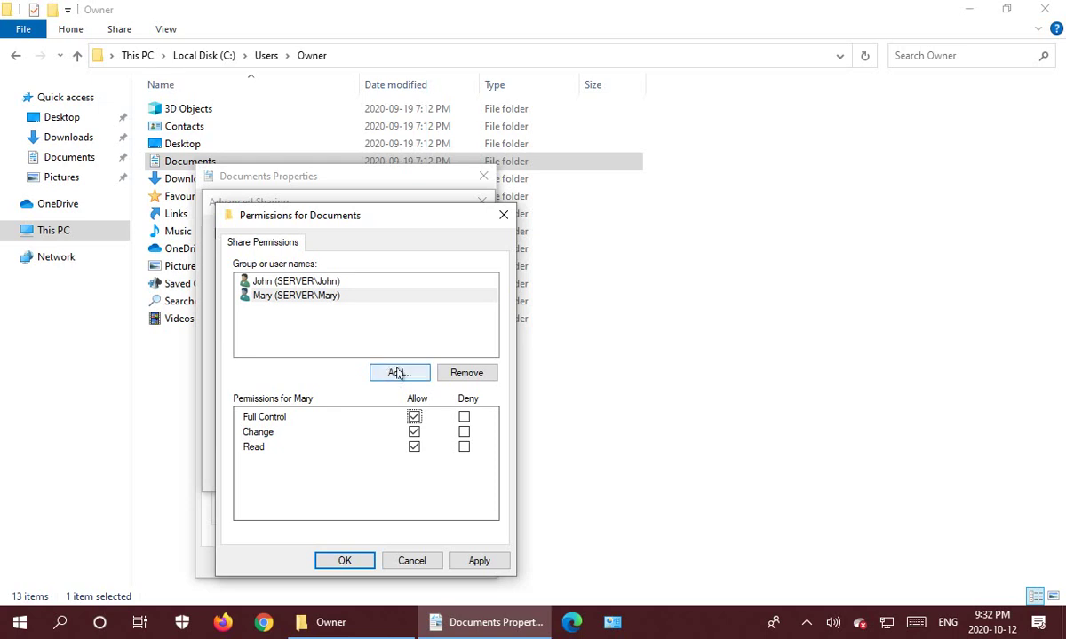
left_click(396, 373)
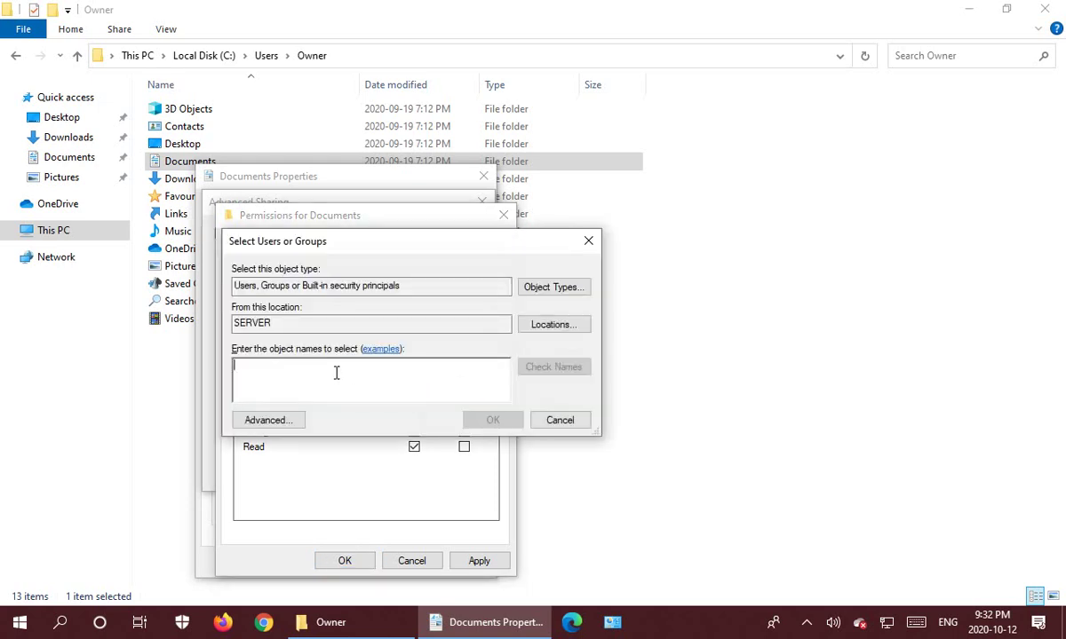
type("administrators")
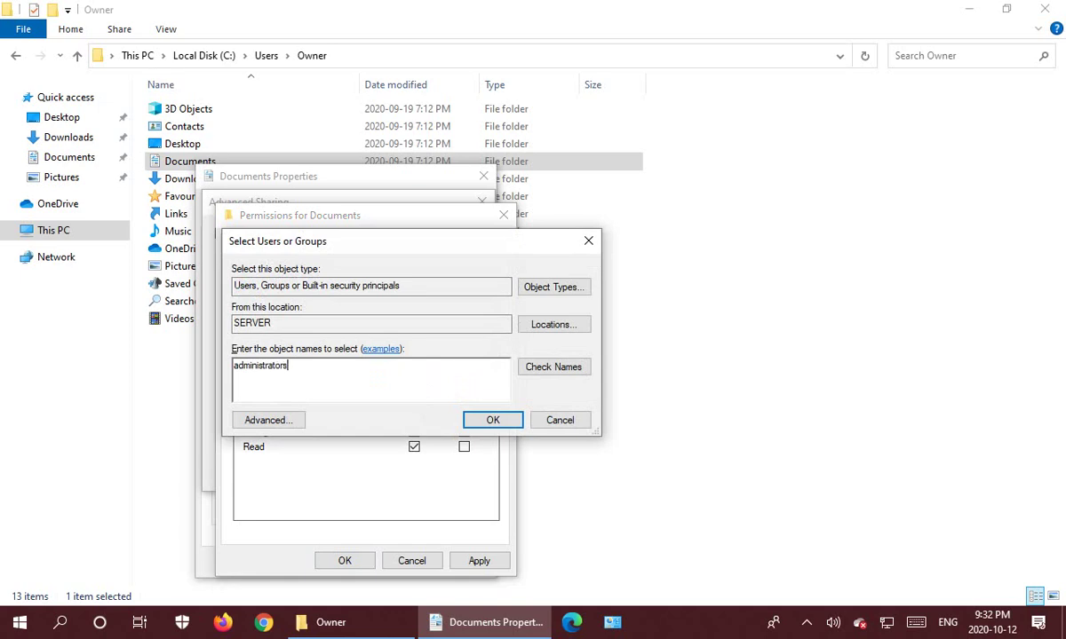
left_click(494, 419)
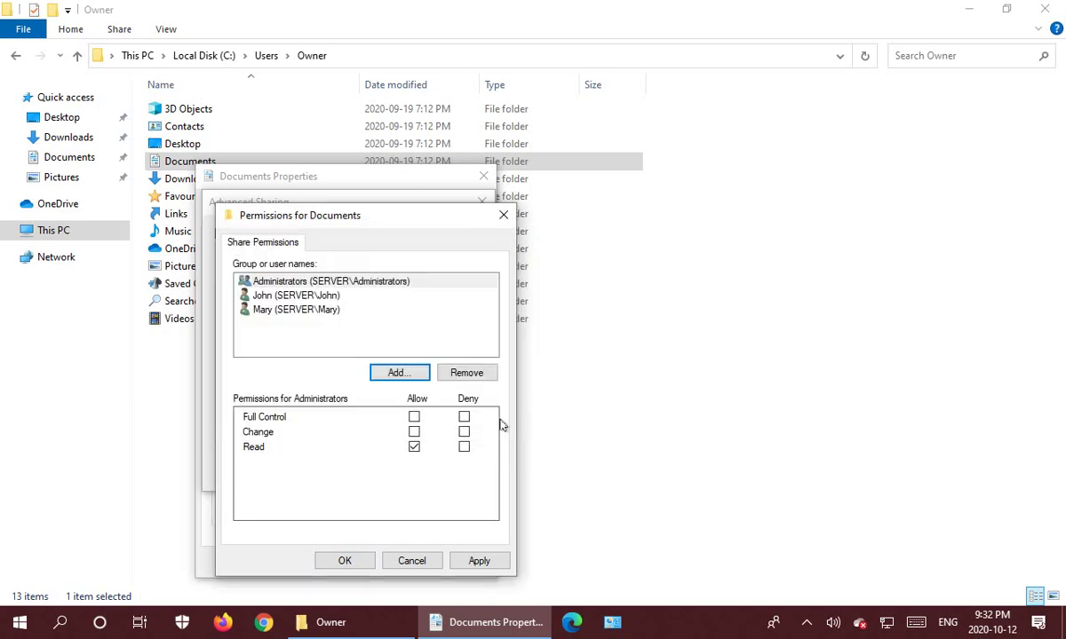
left_click(414, 417)
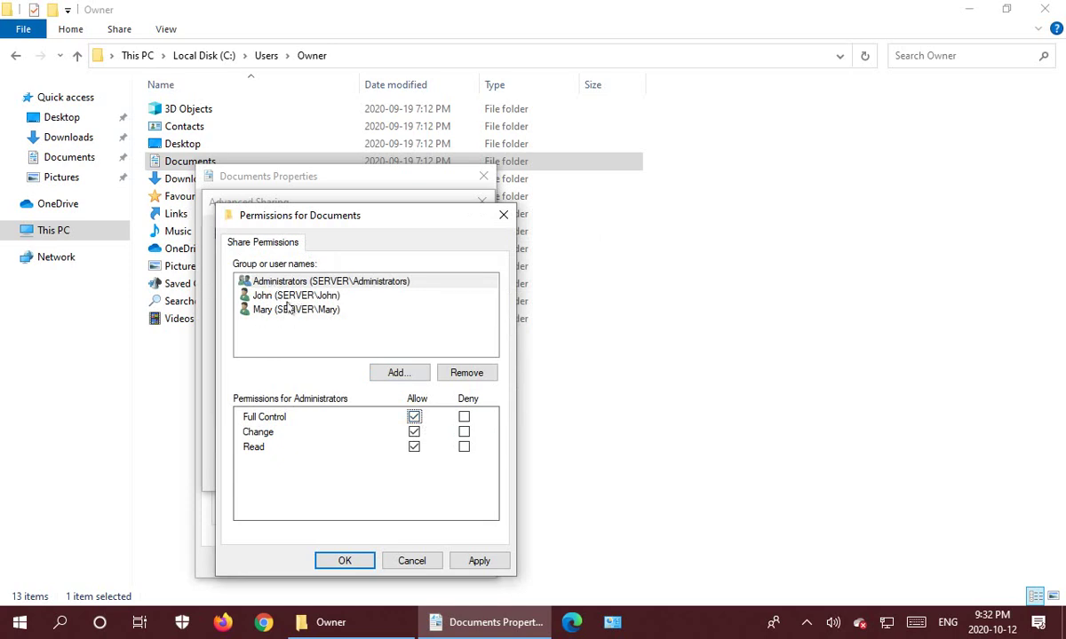
left_click(346, 561)
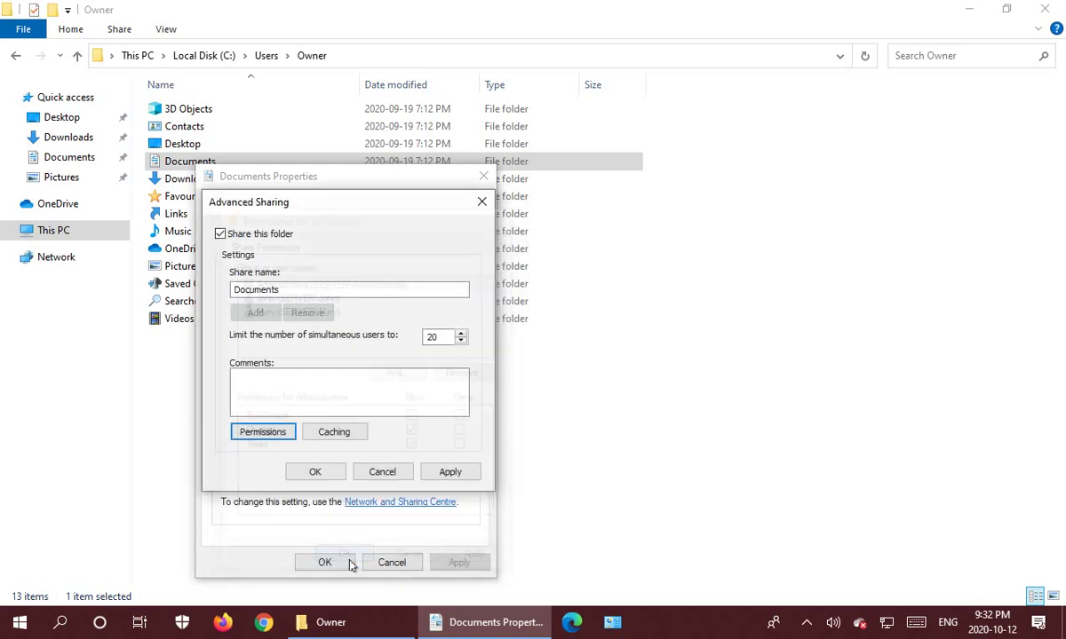
Apply sharing as \\SERVER\Documents and view the folder's Security permissions.
left_click(317, 472)
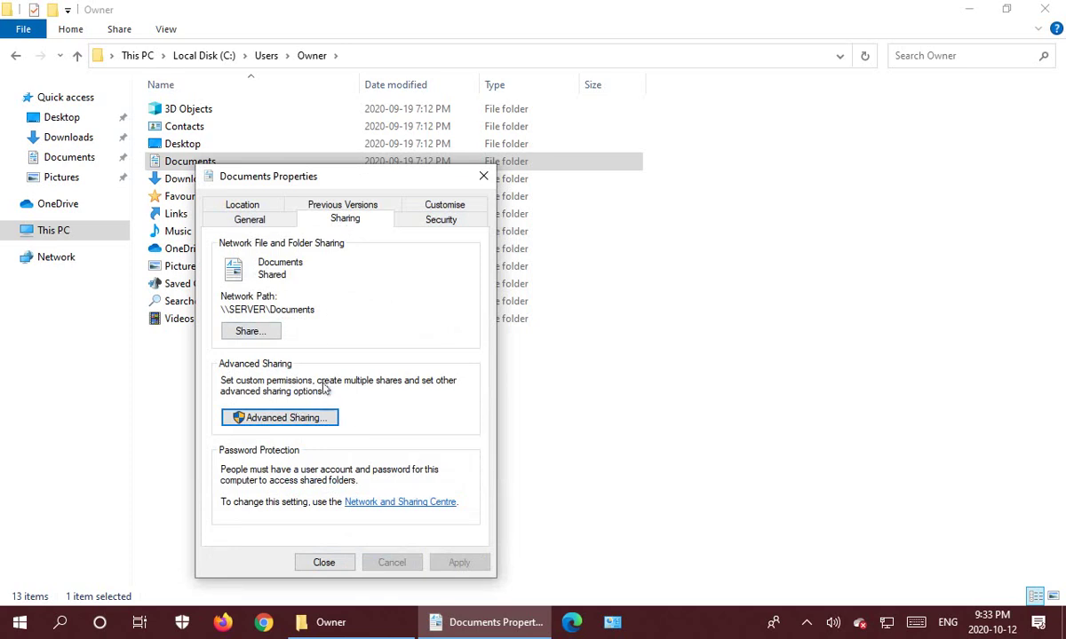
left_click(443, 222)
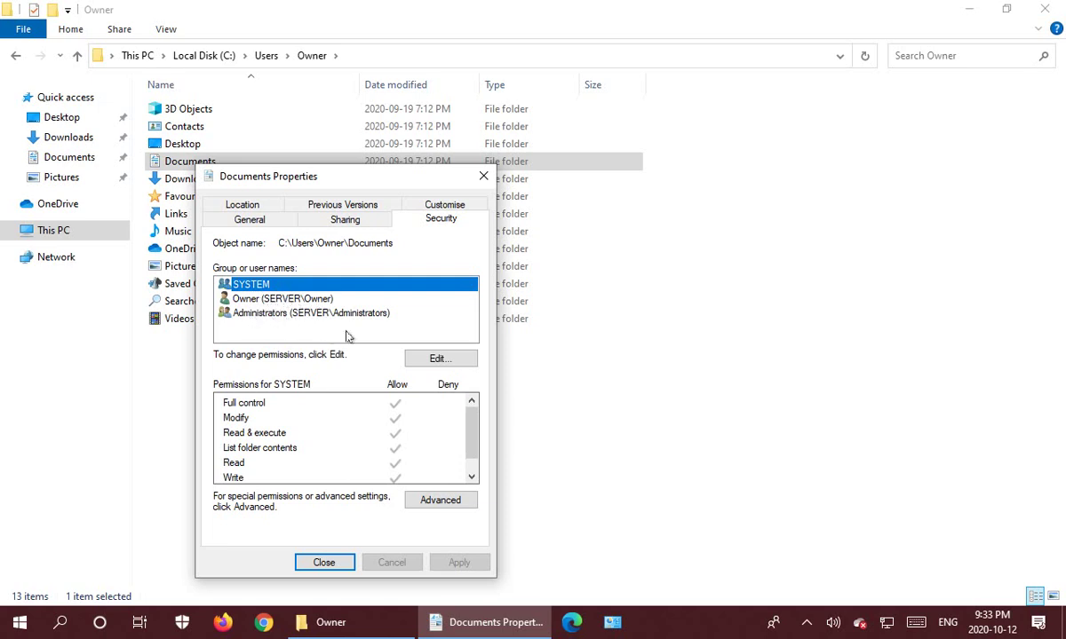
Add the first local user to the Documents folder security with Full control.
left_click(439, 360)
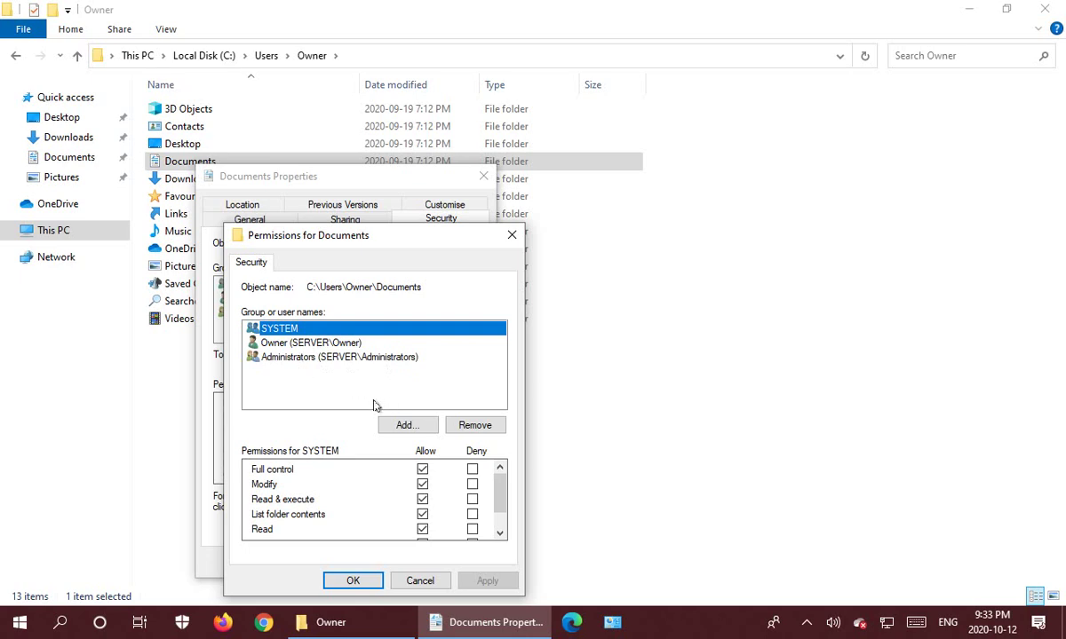
left_click(402, 425)
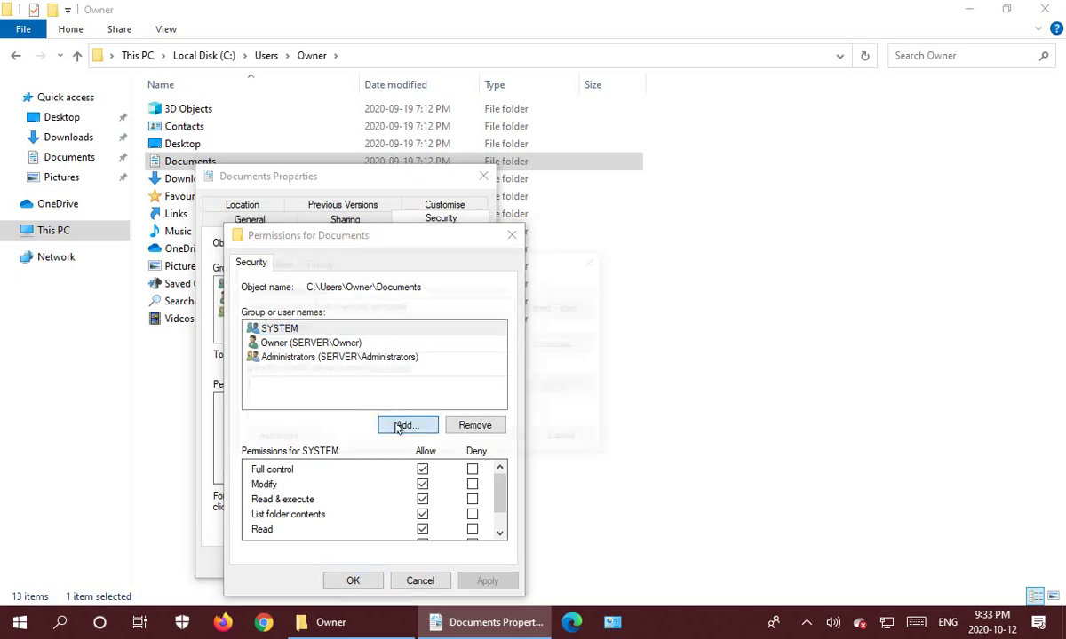
type("John")
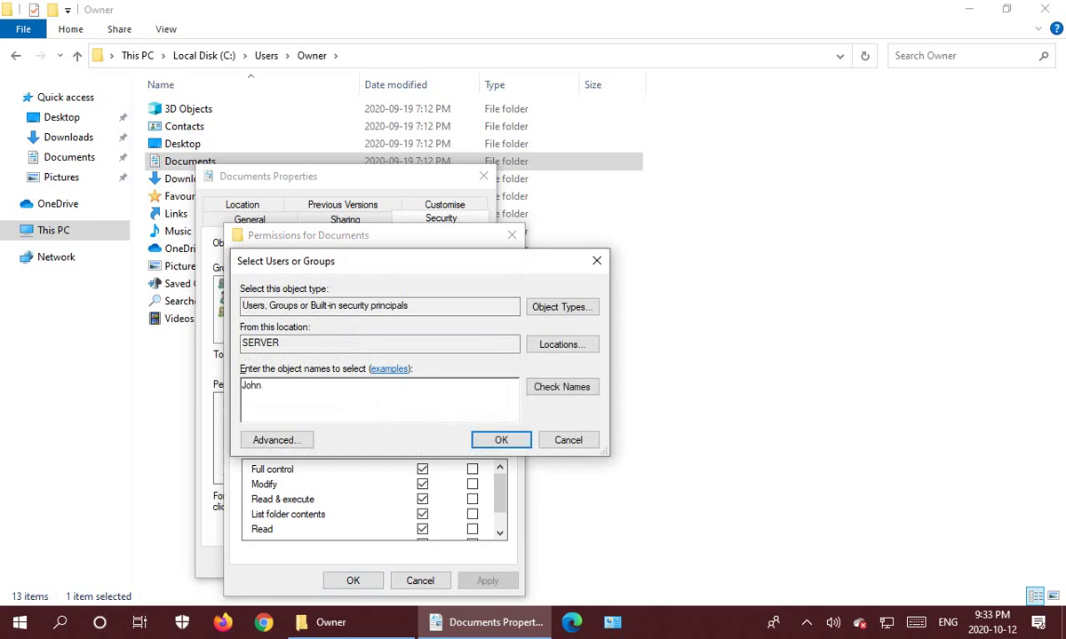
left_click(497, 441)
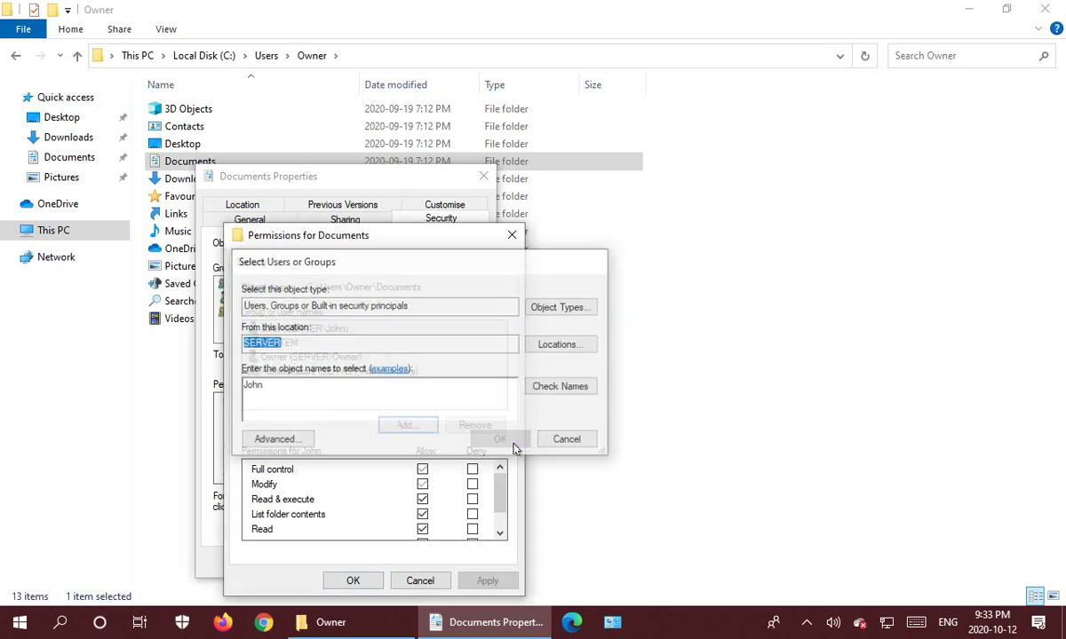
left_click(307, 330)
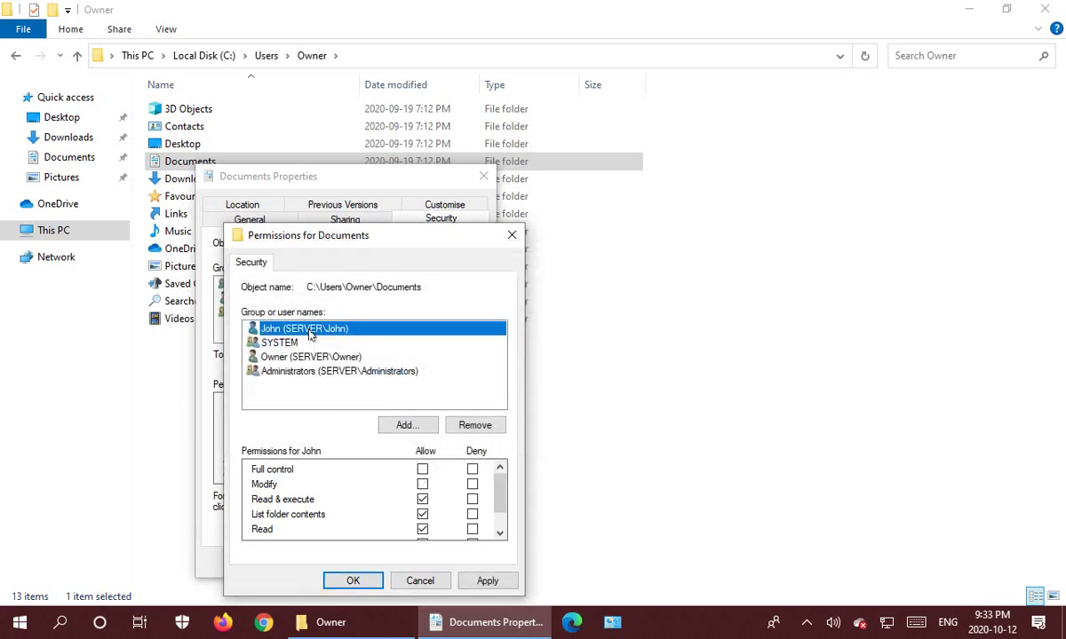
left_click(423, 471)
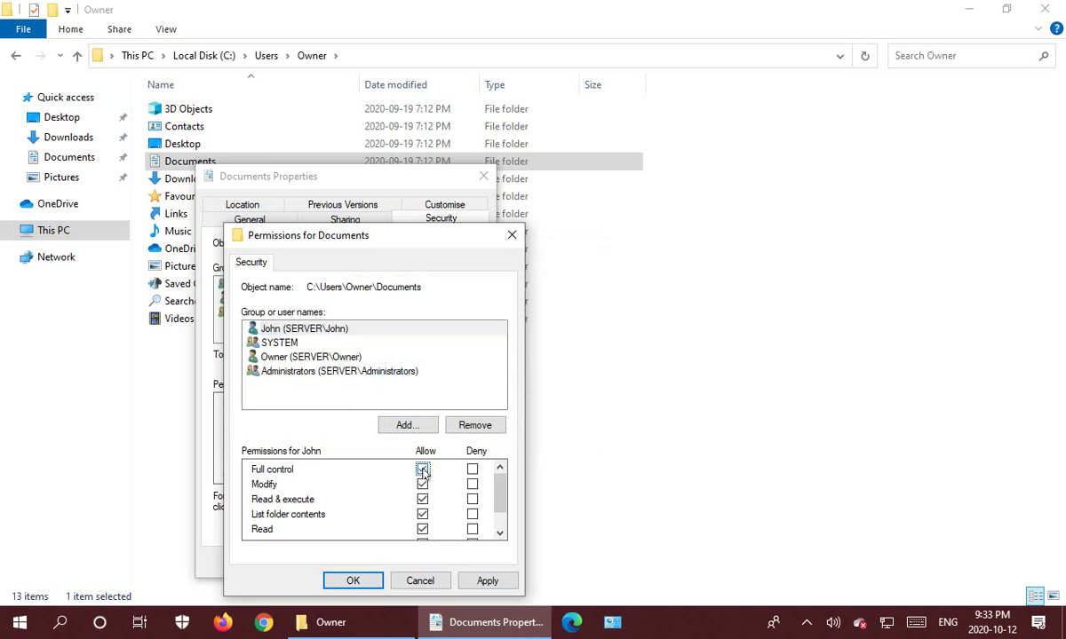
Add the second local user with Full control and apply the security changes.
left_click(403, 426)
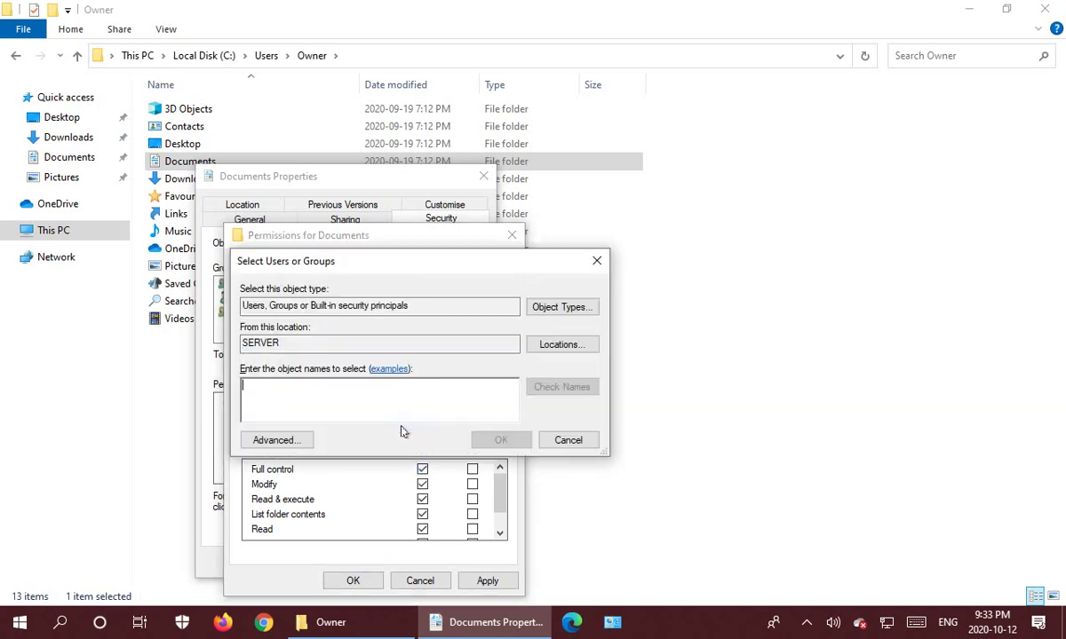
type("Mary")
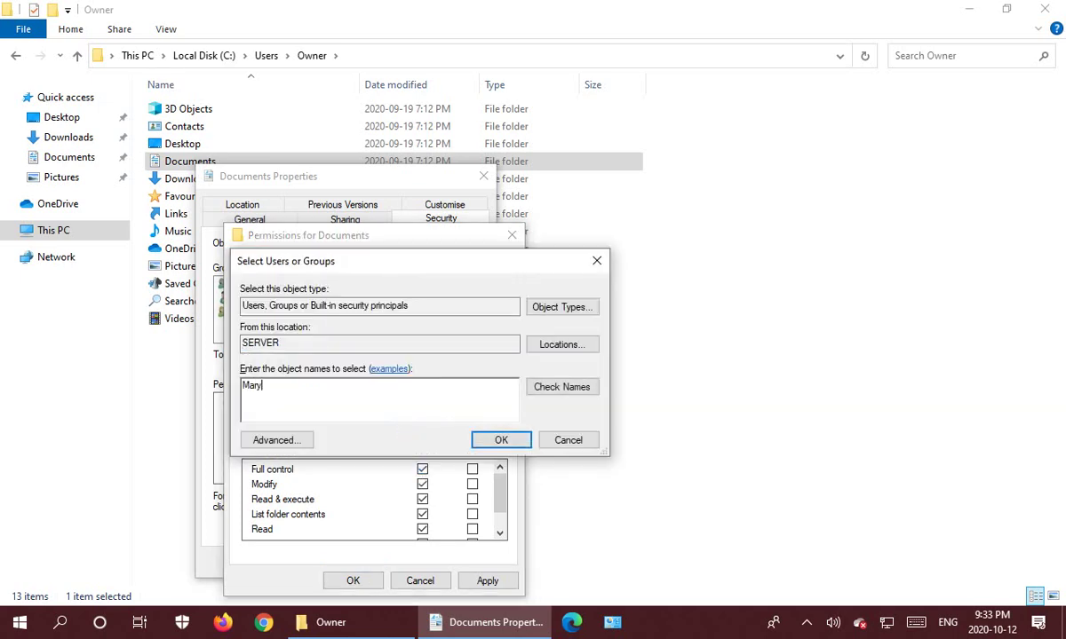
left_click(501, 439)
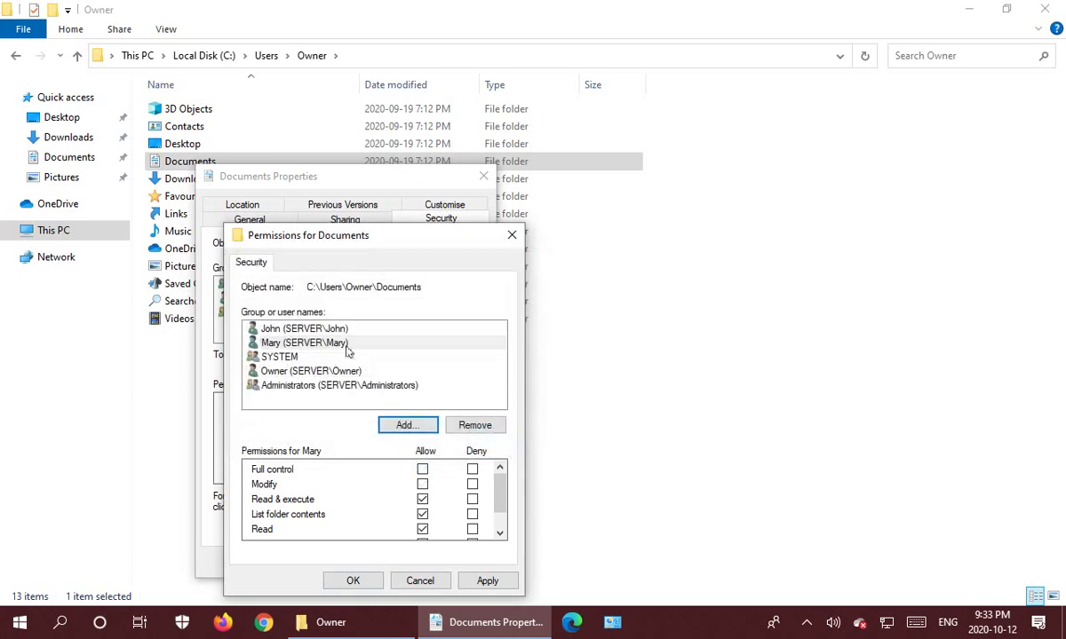
left_click(336, 347)
left_click(422, 469)
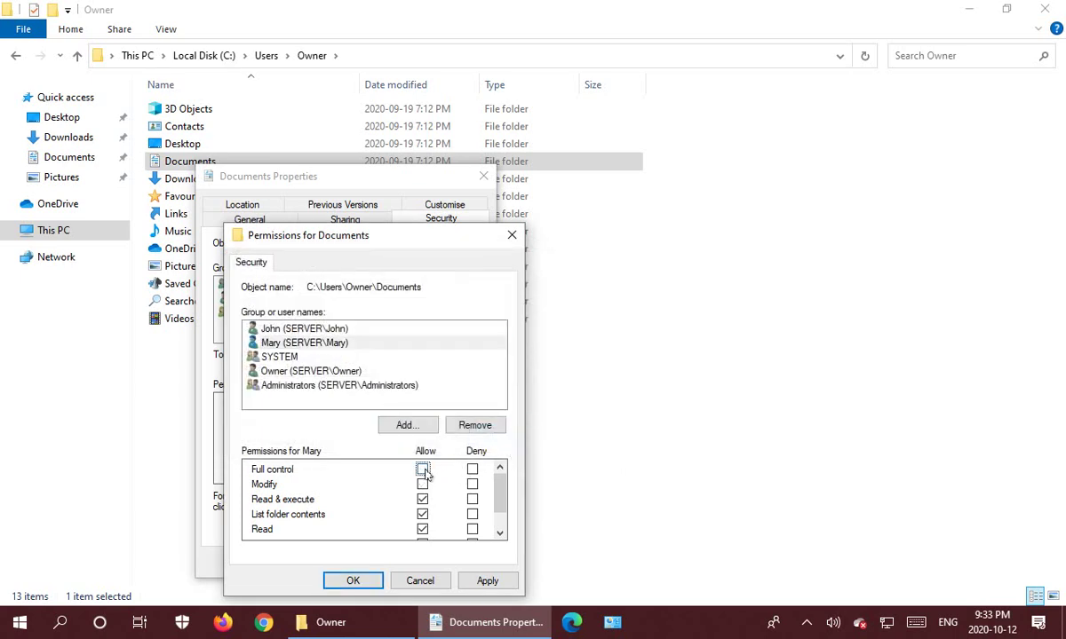
left_click(363, 582)
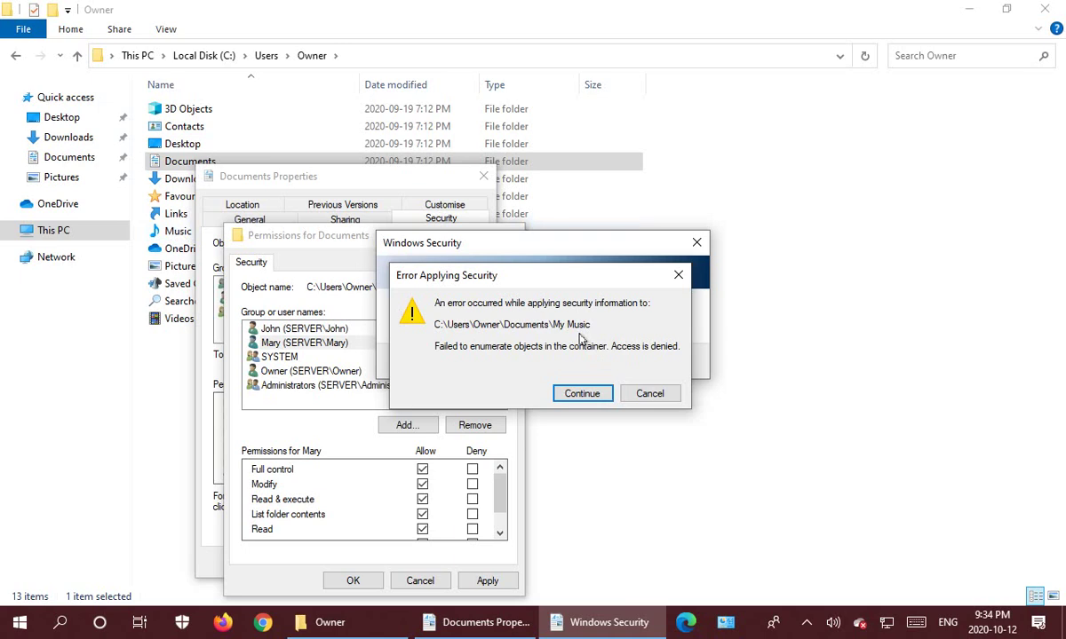
Skip the access-denied errors for My Music, My Pictures and My Videos.
left_click(579, 395)
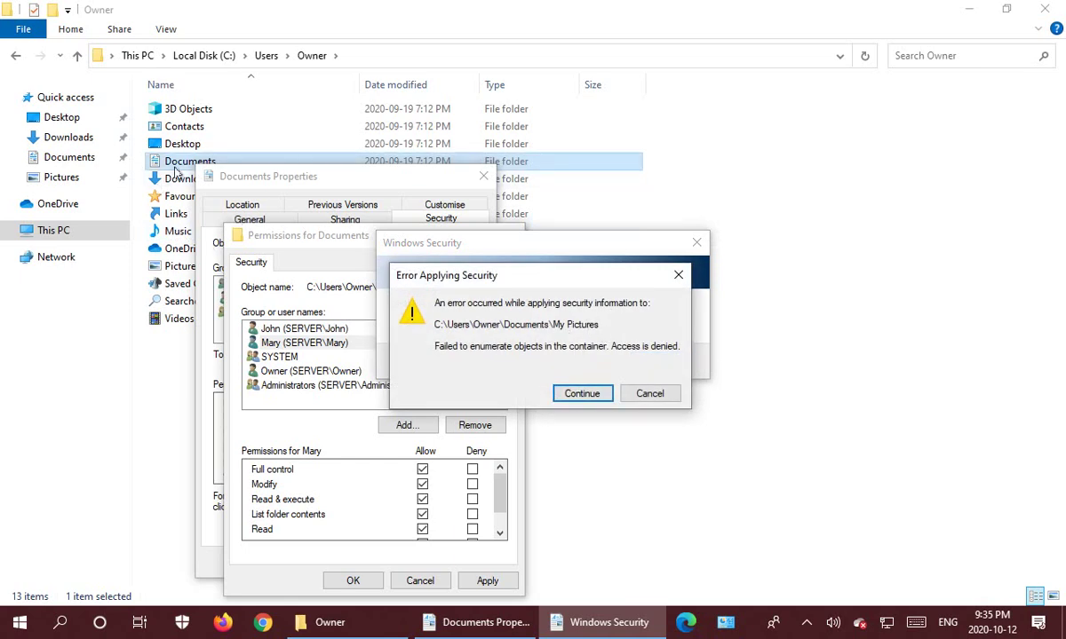
left_click(590, 397)
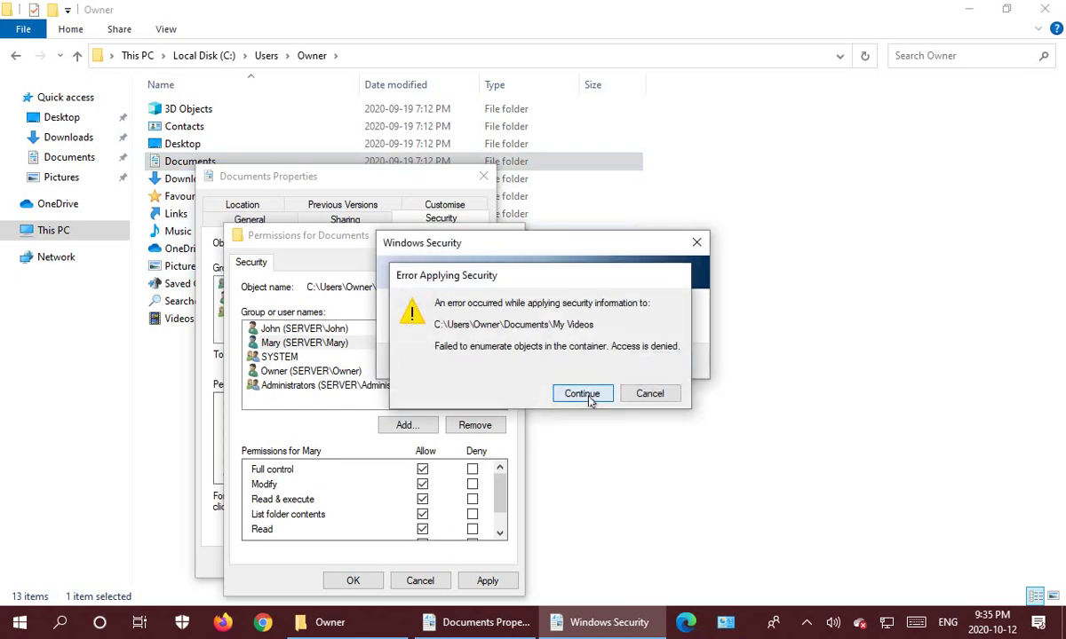
left_click(583, 393)
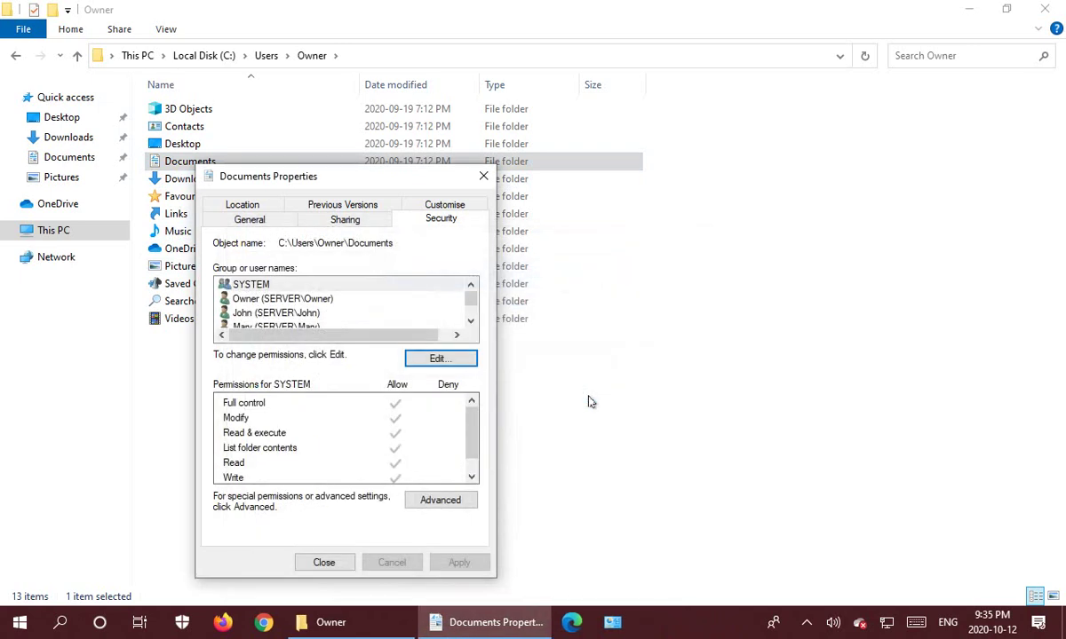
Create an empty text file named 'Root is Here.txt' inside the Documents folder.
left_click(325, 565)
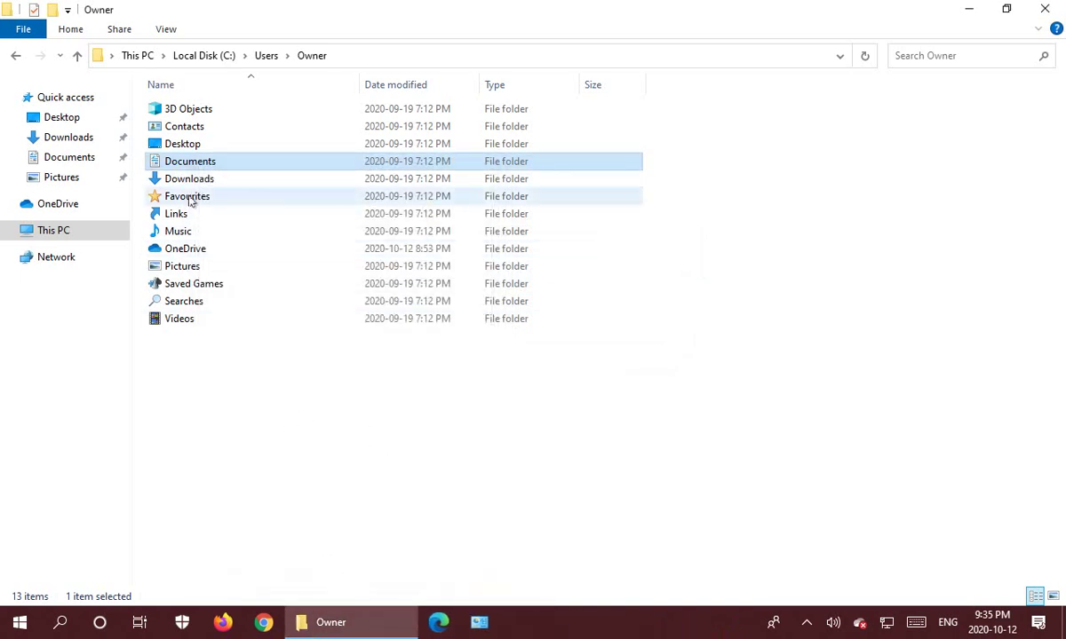
double_click(196, 169)
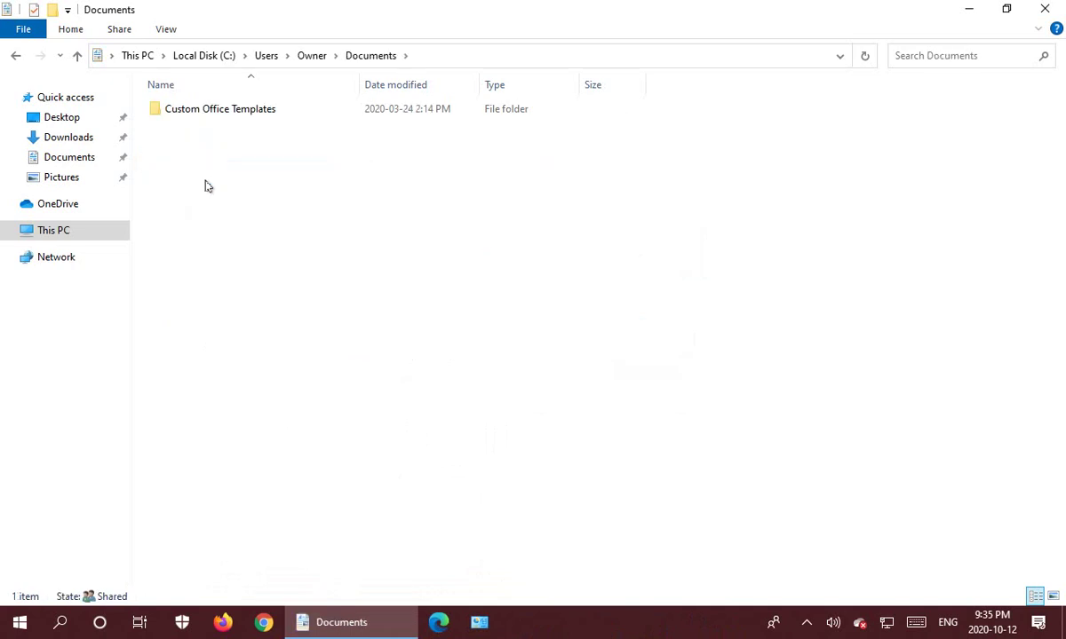
right_click(200, 168)
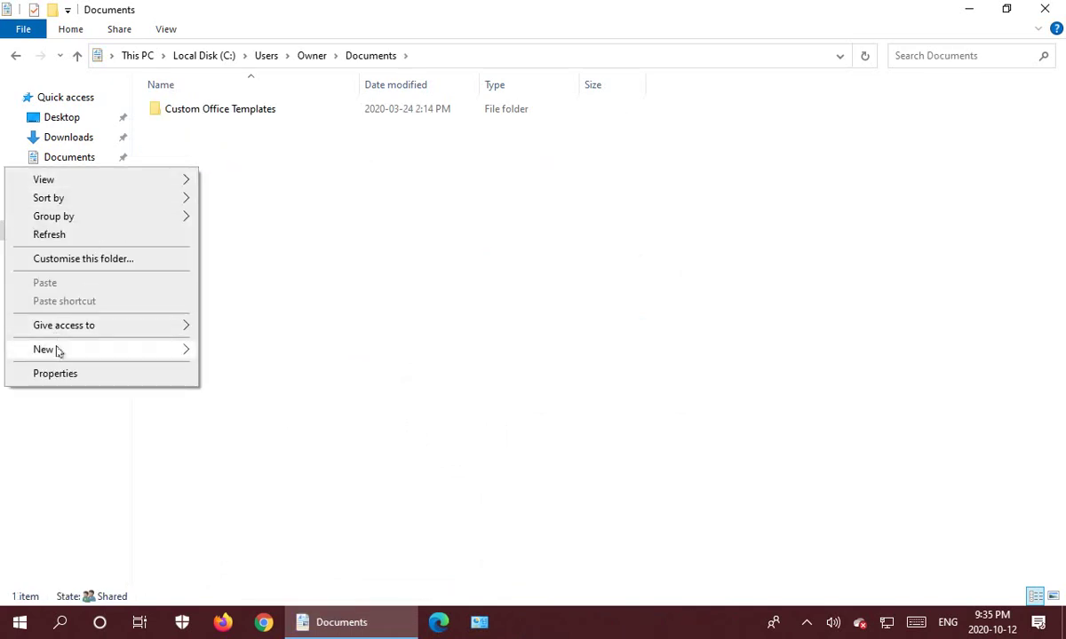
mouse_move(57, 350)
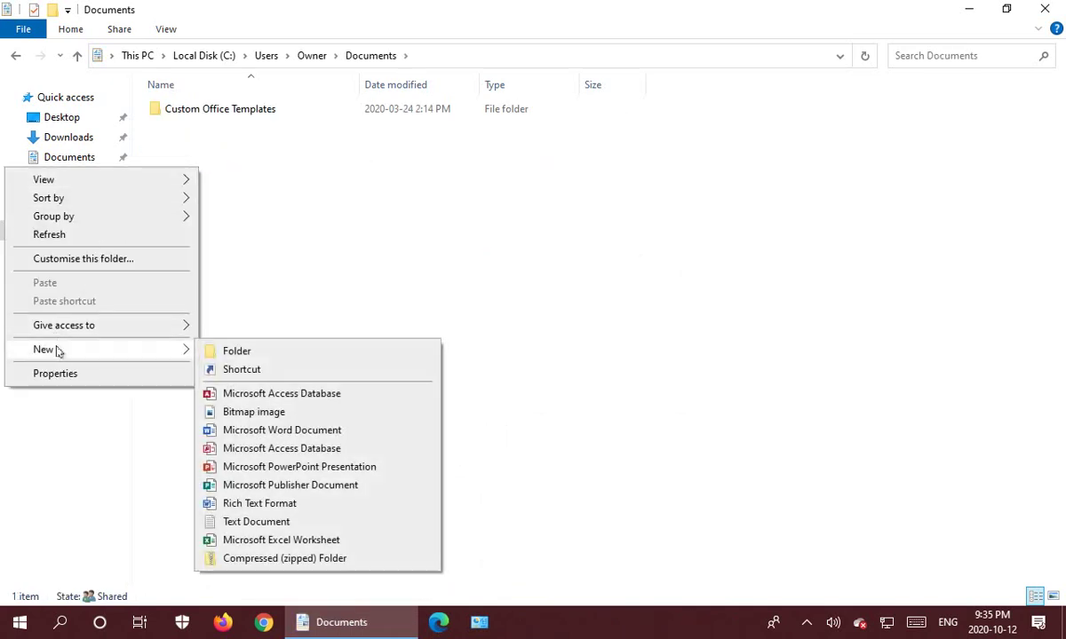
left_click(247, 522)
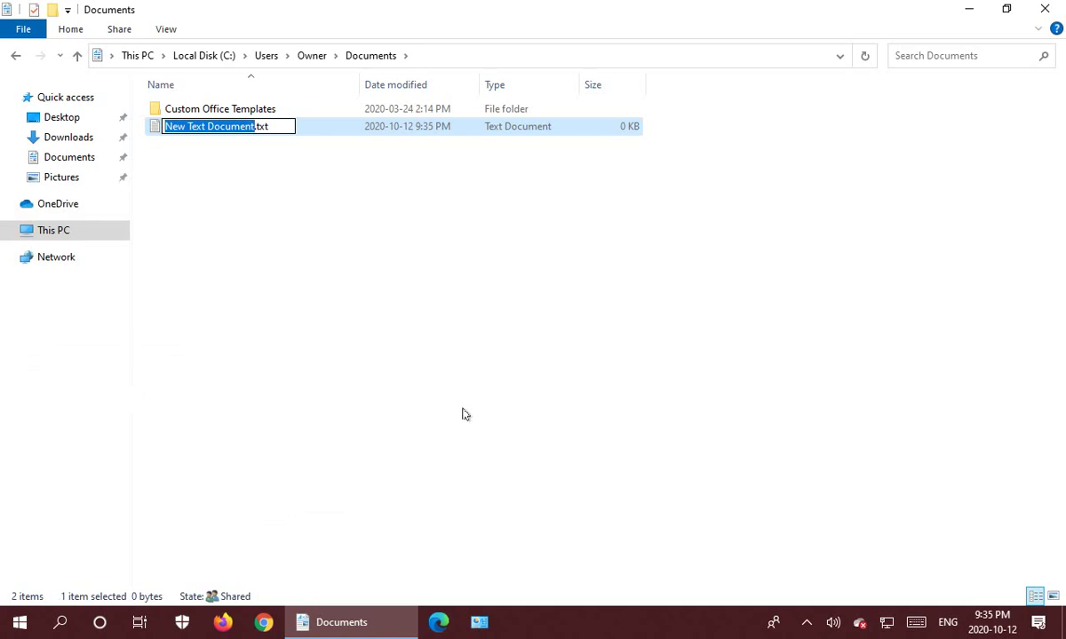
type("Root")
type(" is Her")
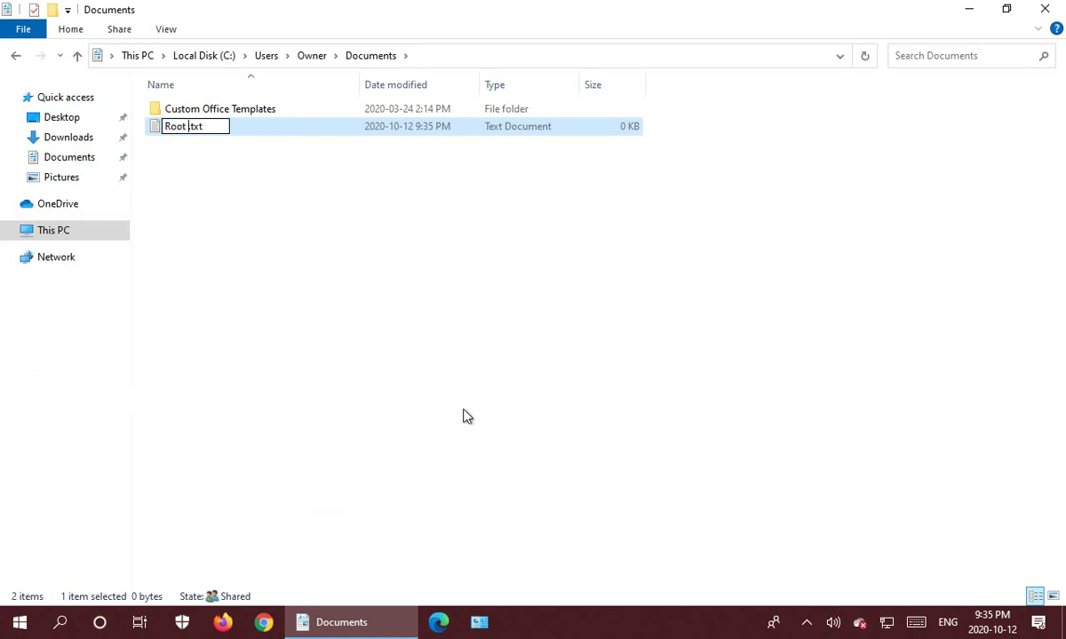
type("e")
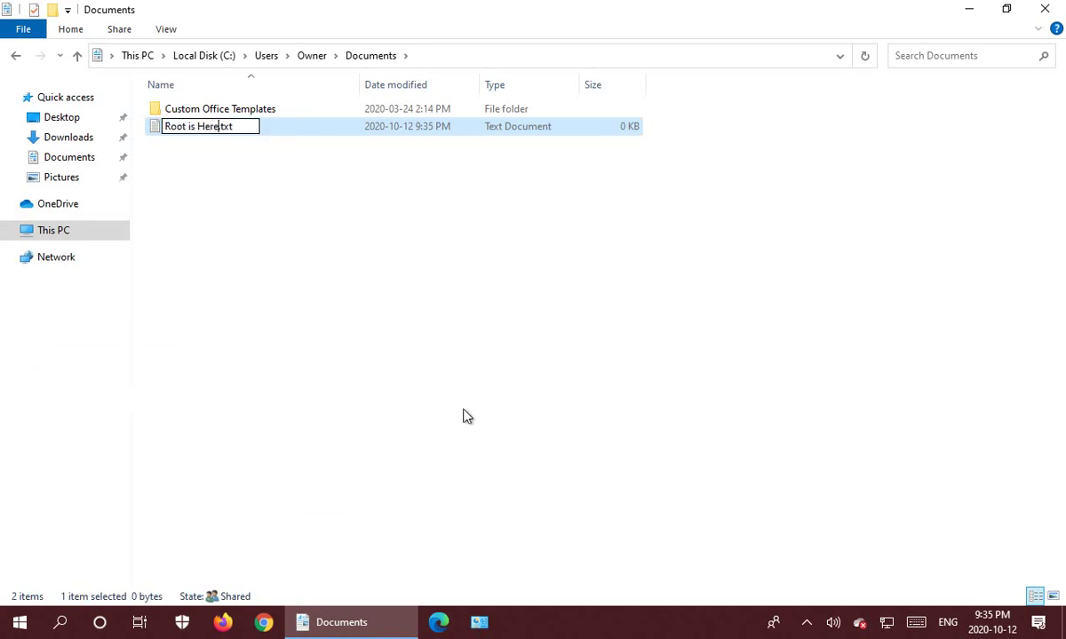
key("Return")
left_click(302, 308)
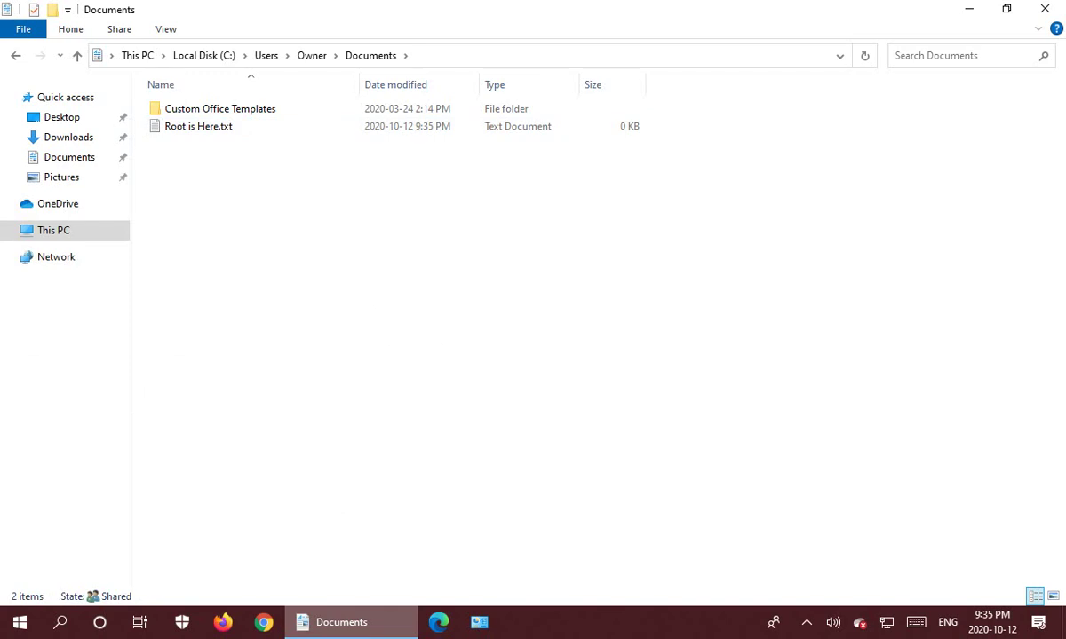
mouse_move(351, 622)
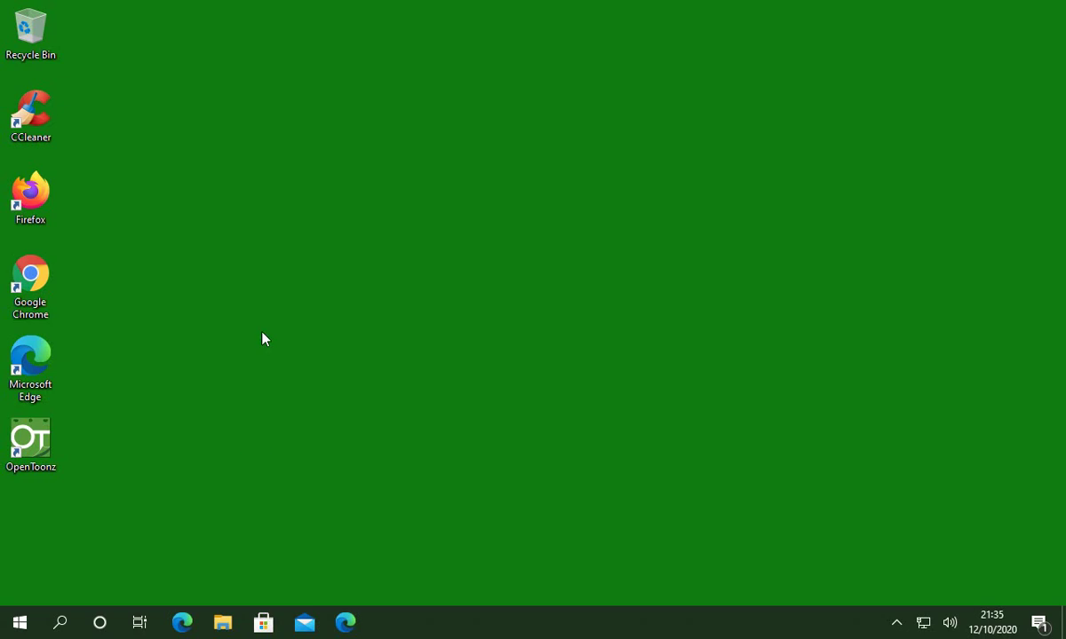
Open a maximized File Explorer and browse to \\SERVER on the network.
left_click(223, 626)
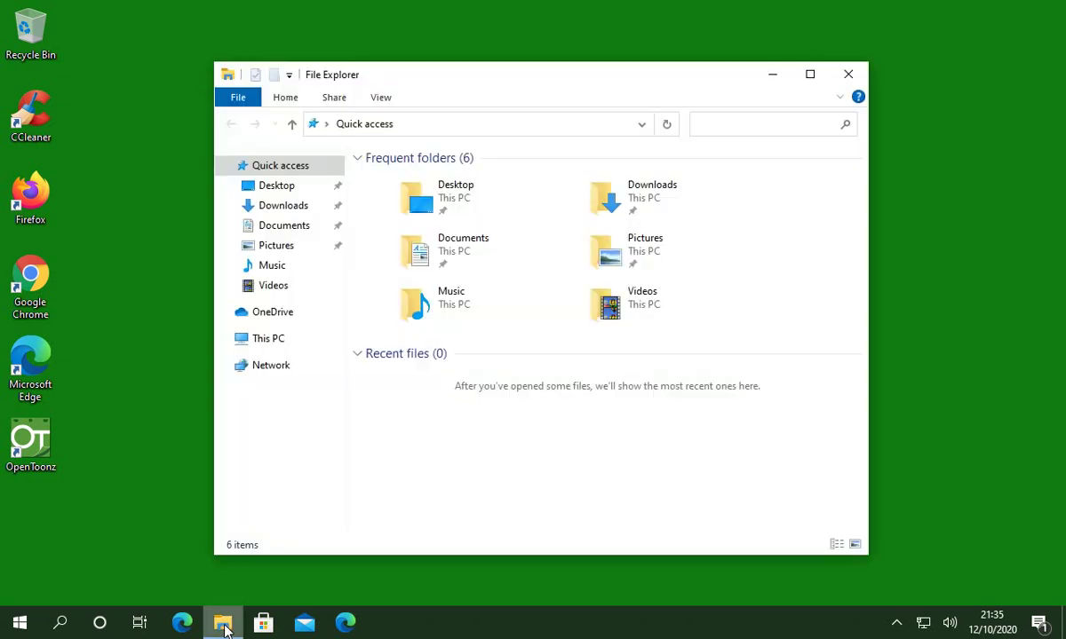
left_click(808, 77)
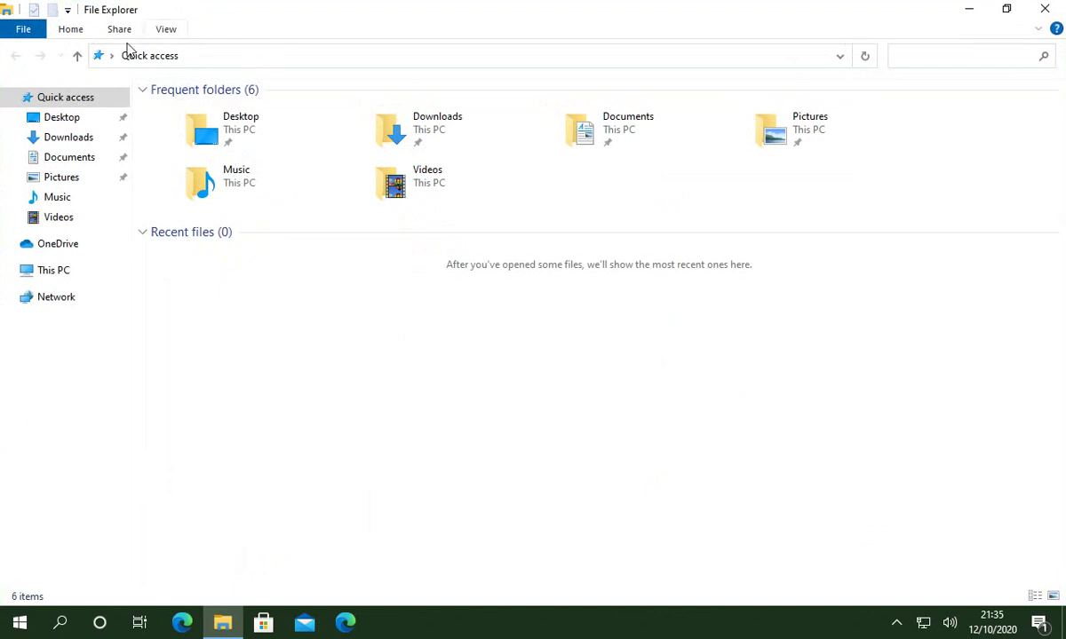
left_click(222, 56)
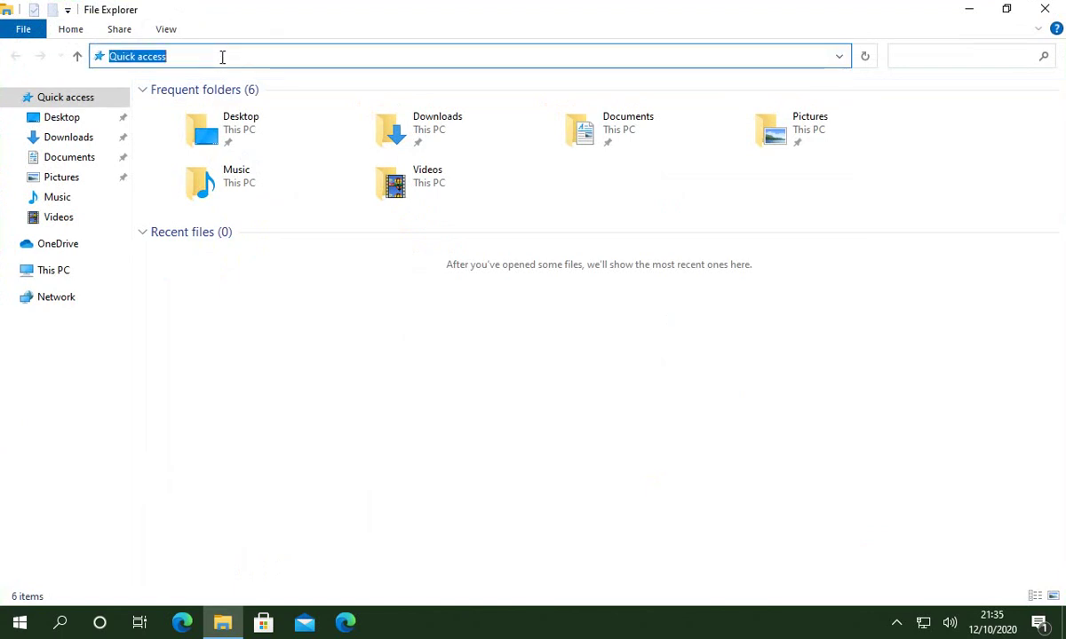
type("##")
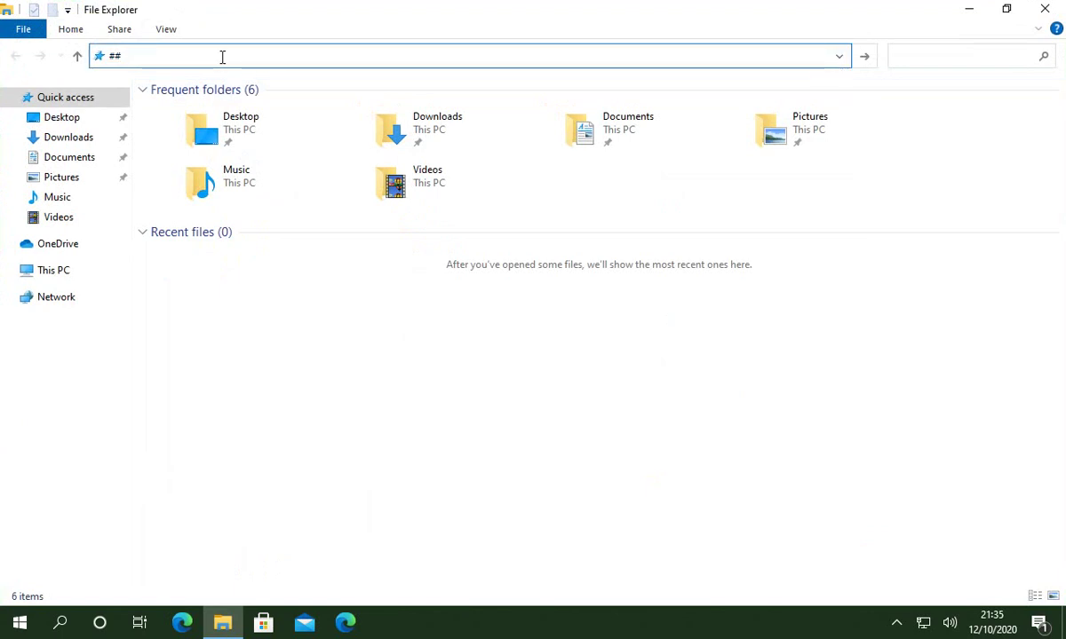
key("BackSpace")
key("BackSpace")
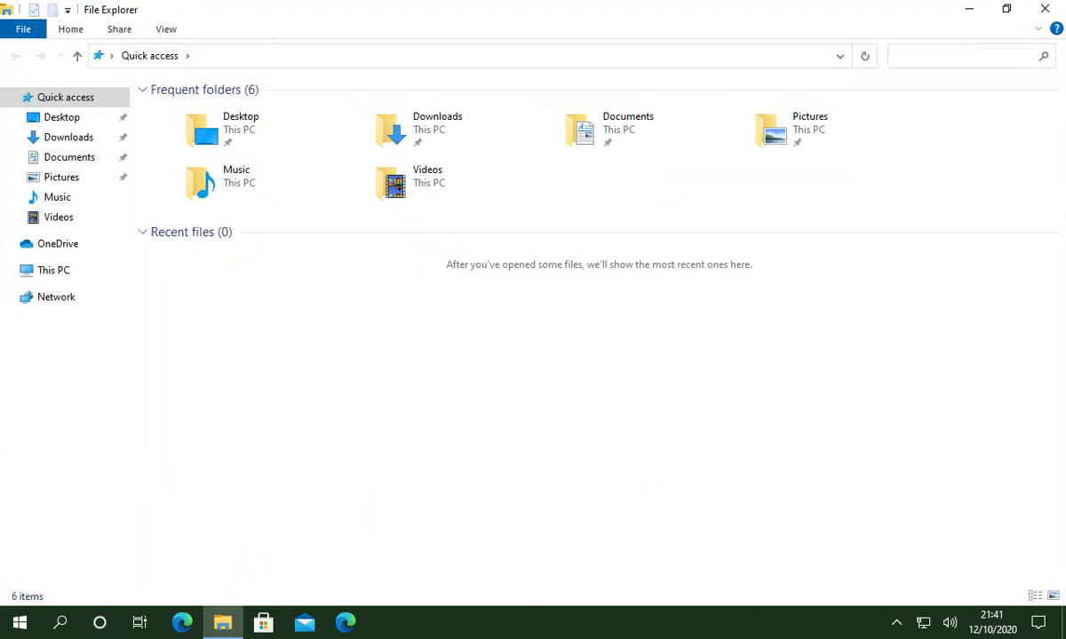
left_click(213, 57)
type("\\")
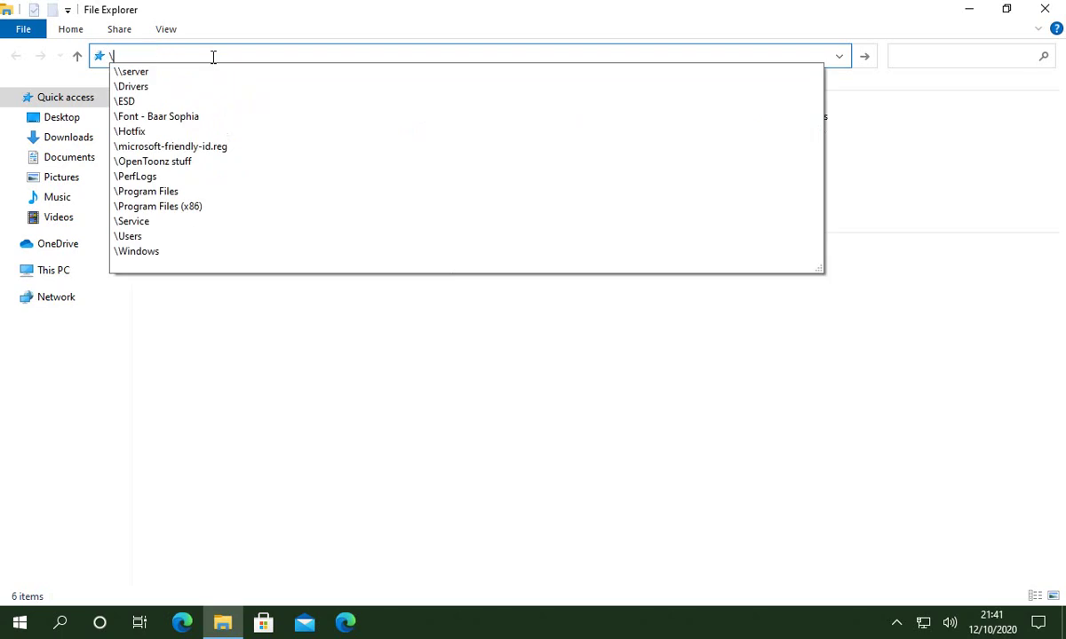
type("\\SER")
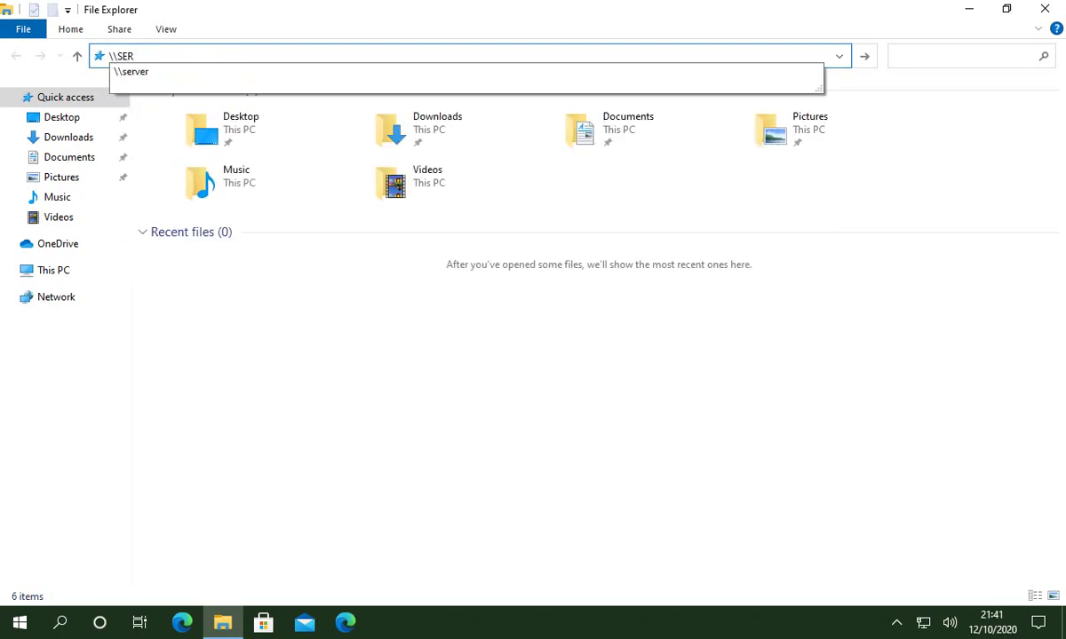
type("VER")
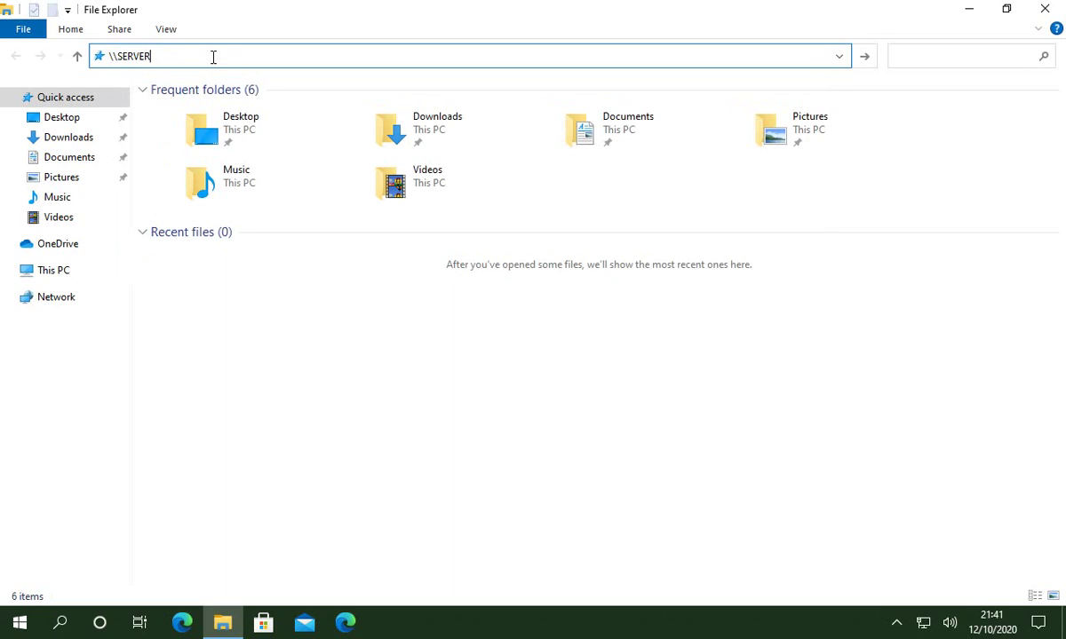
key("Return")
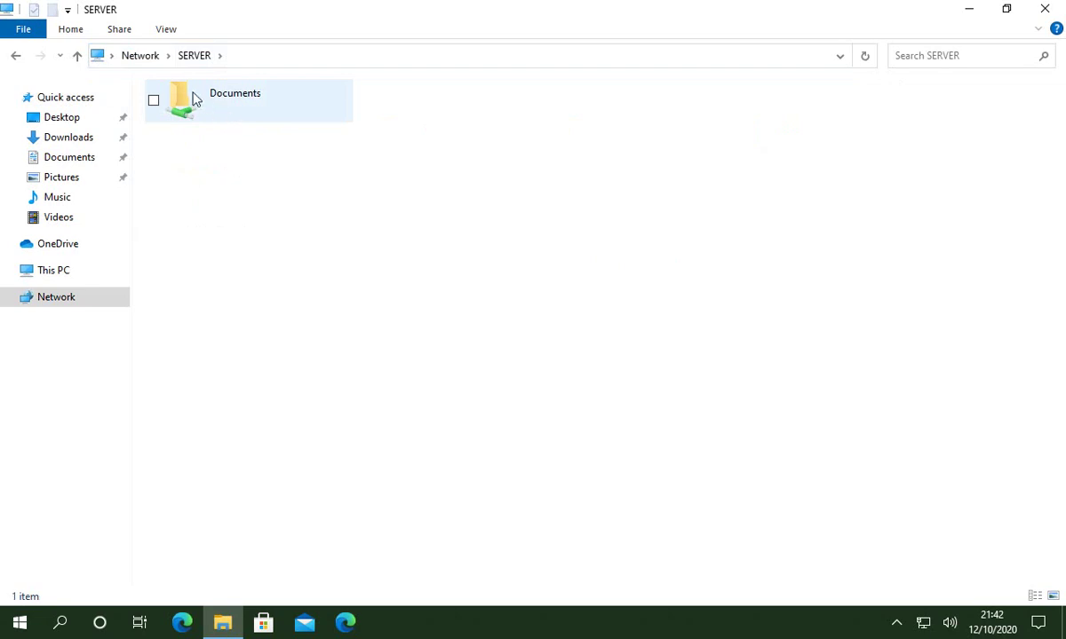
Open the shared Documents folder and turn on file name extensions.
double_click(195, 101)
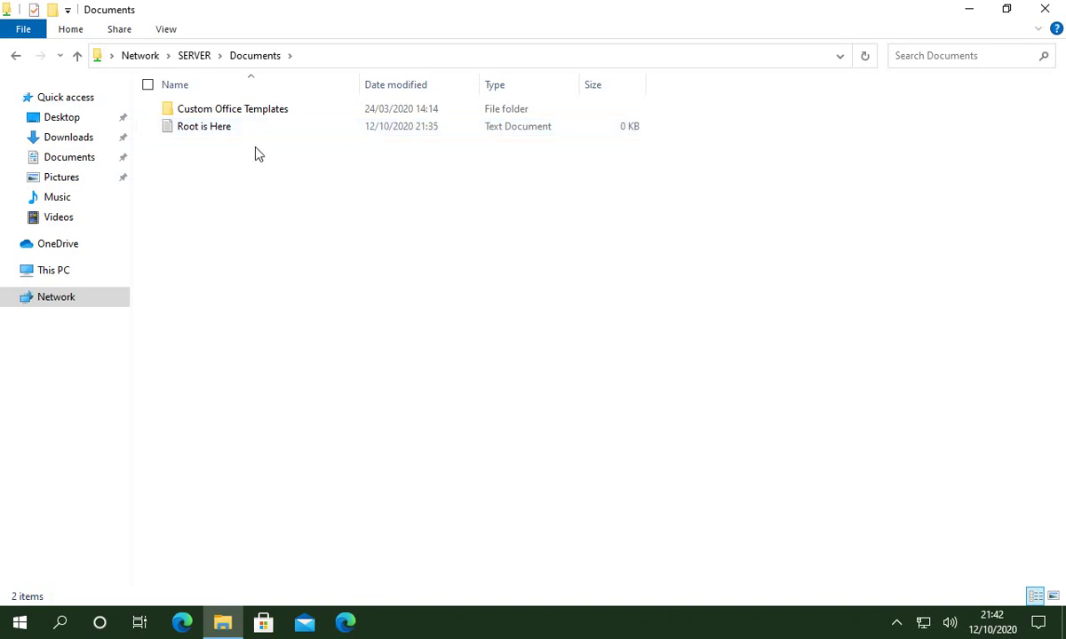
left_click(167, 31)
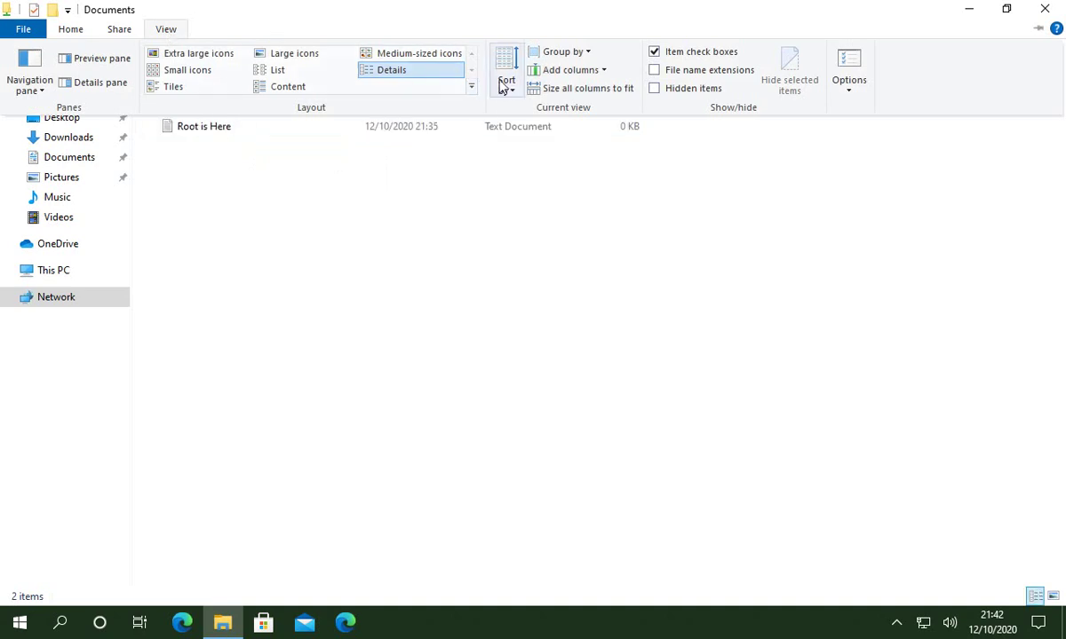
left_click(655, 70)
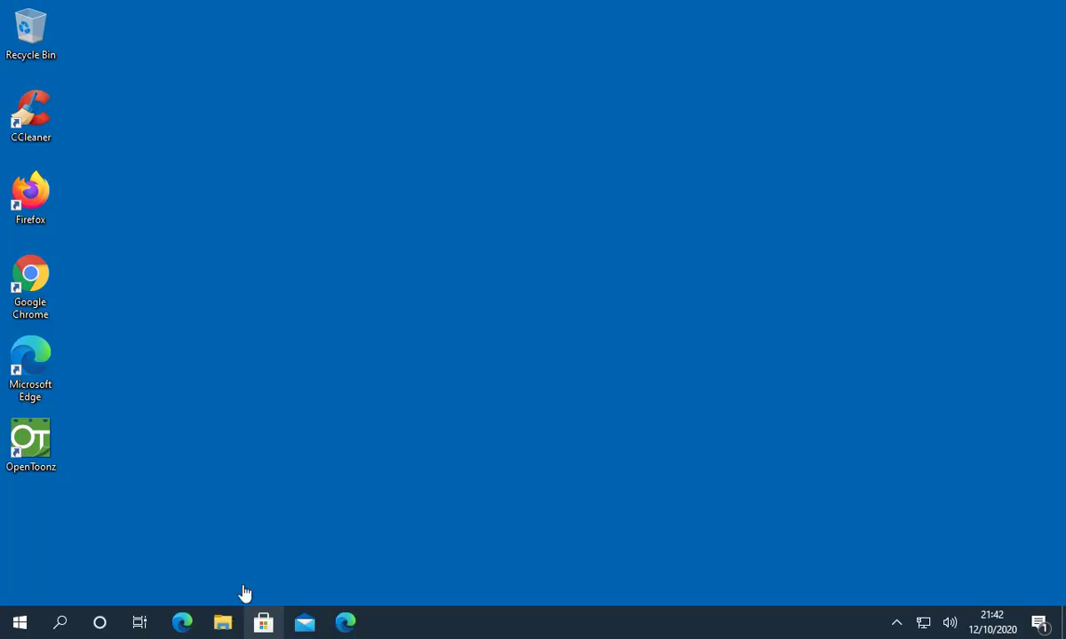
Reopen a maximized File Explorer and go to \\SERVER again.
left_click(225, 625)
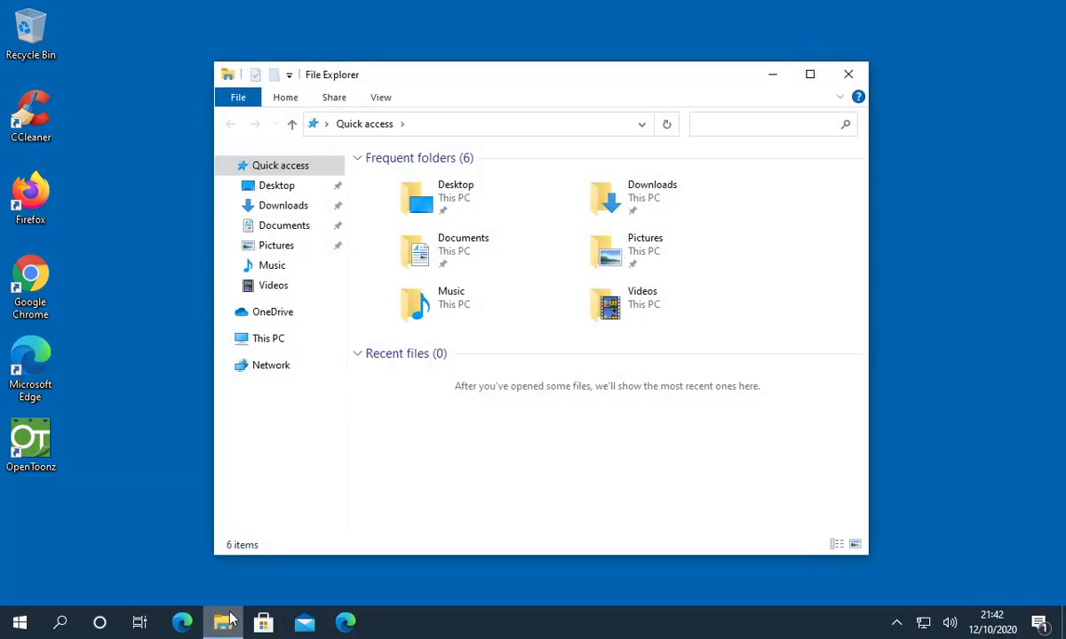
left_click(810, 74)
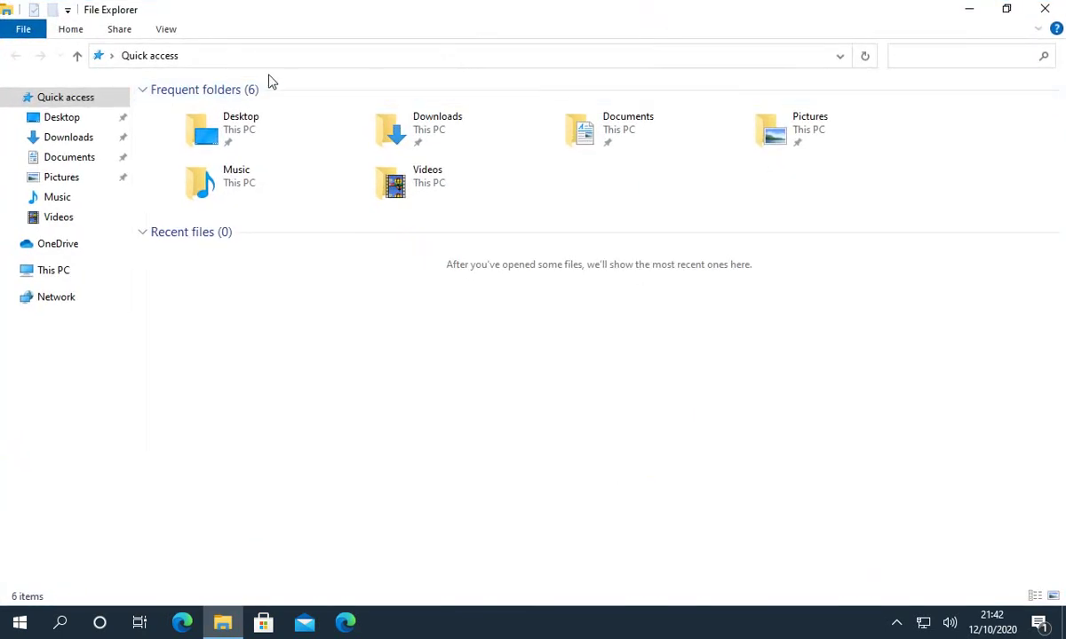
left_click(260, 56)
type("\\")
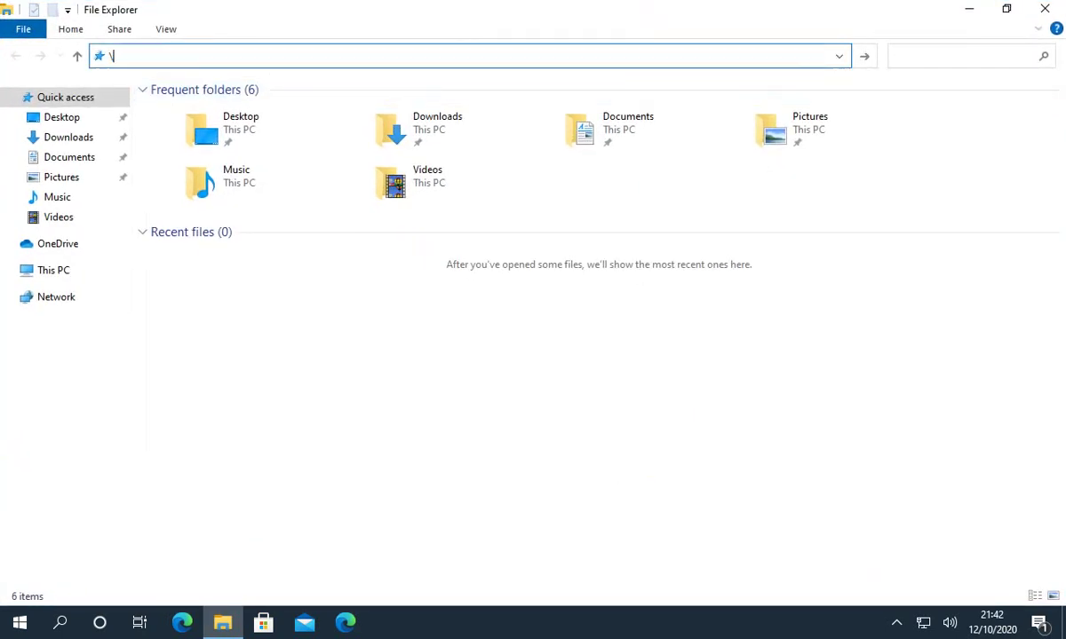
type("\\SERVER")
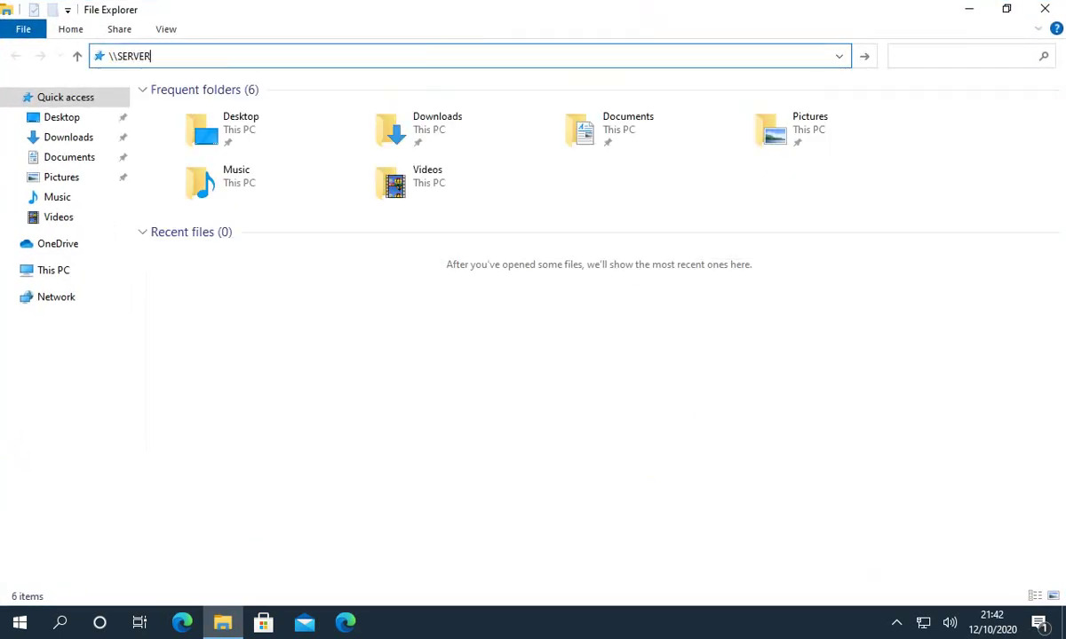
key("Return")
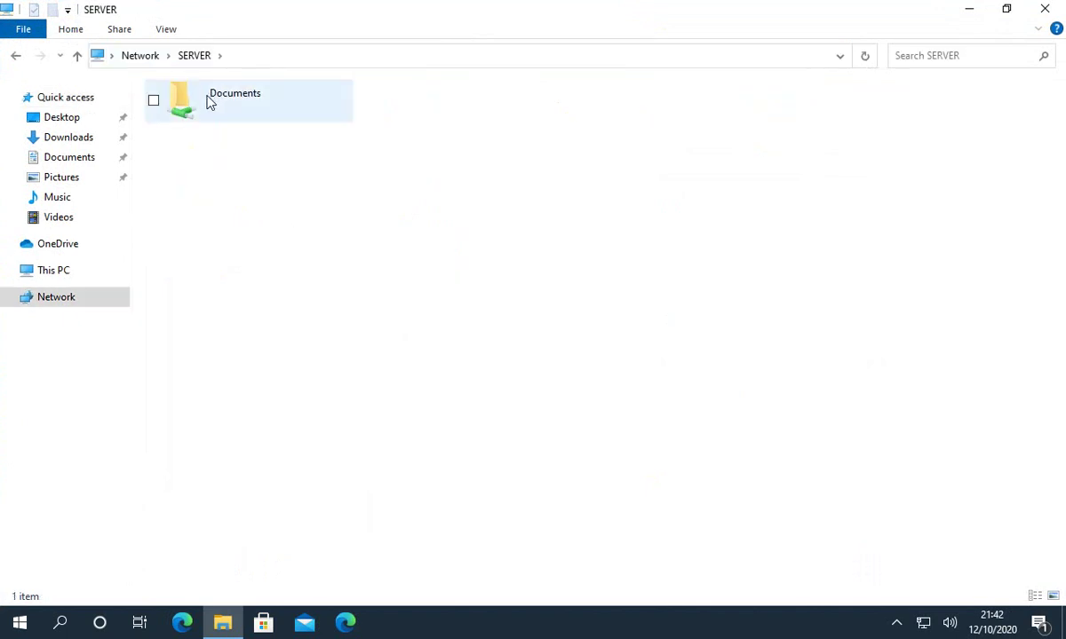
Open the shared Documents folder and show hidden items.
double_click(207, 100)
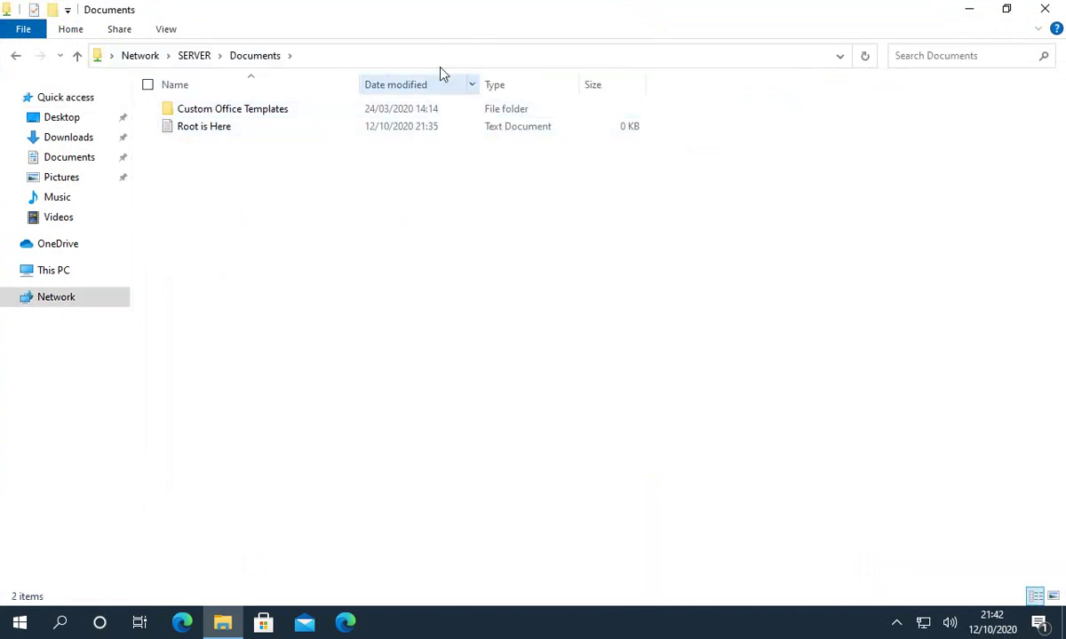
left_click(153, 30)
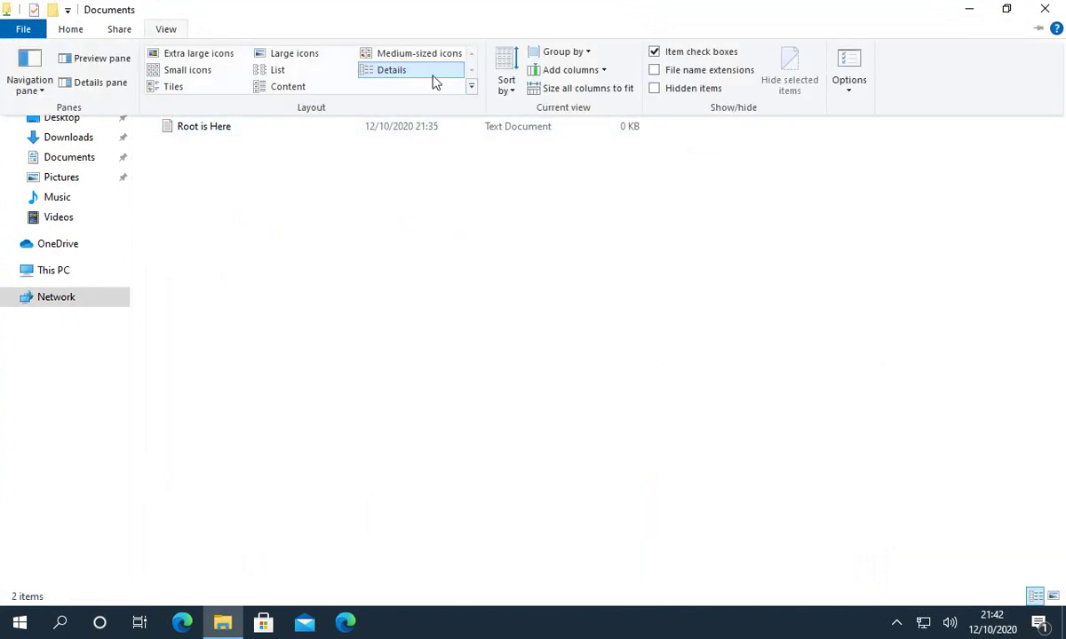
left_click(656, 88)
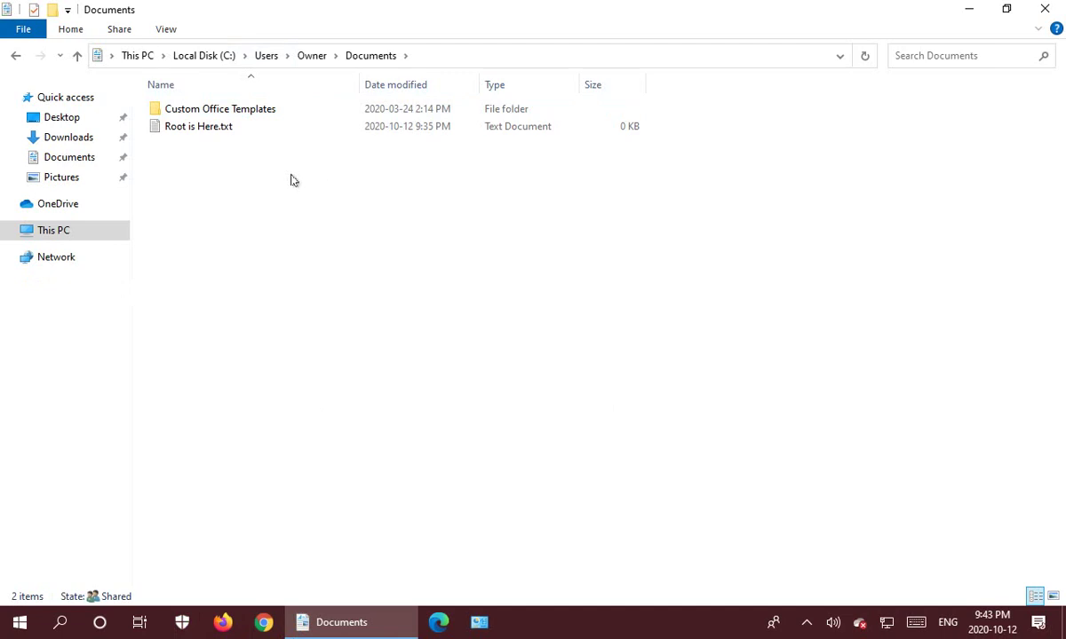
Create a new subfolder named MaryOnly in Documents.
right_click(189, 201)
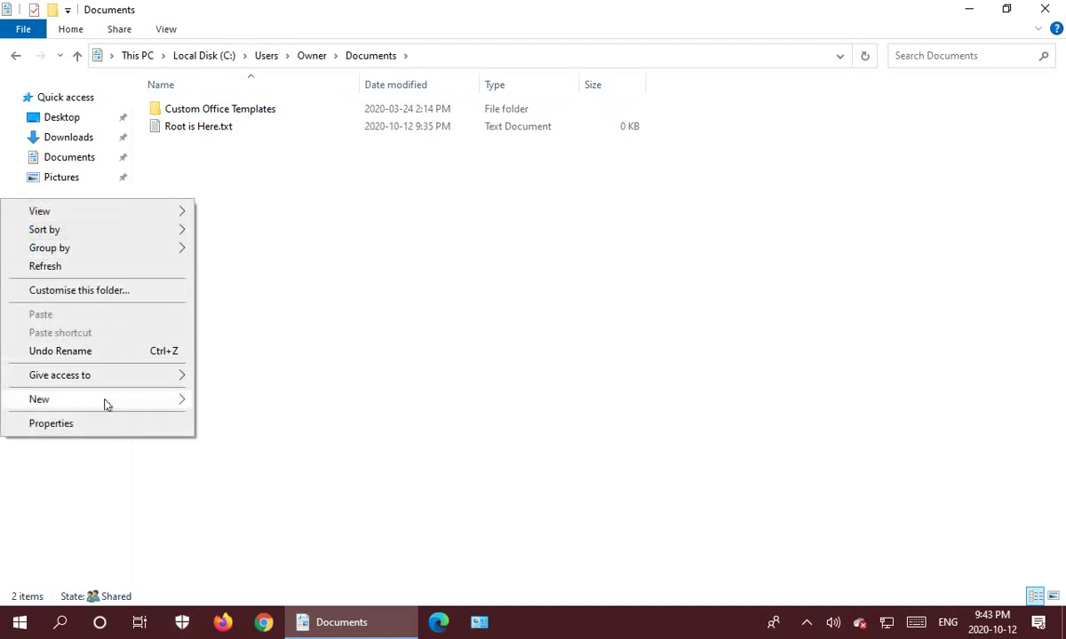
mouse_move(105, 402)
left_click(247, 403)
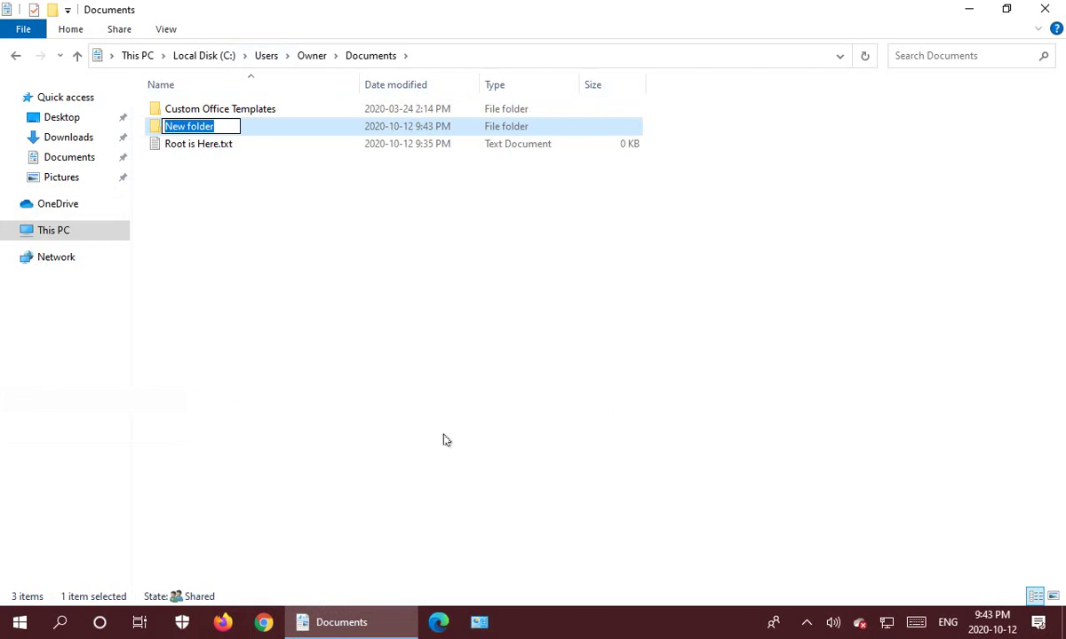
type("Mary")
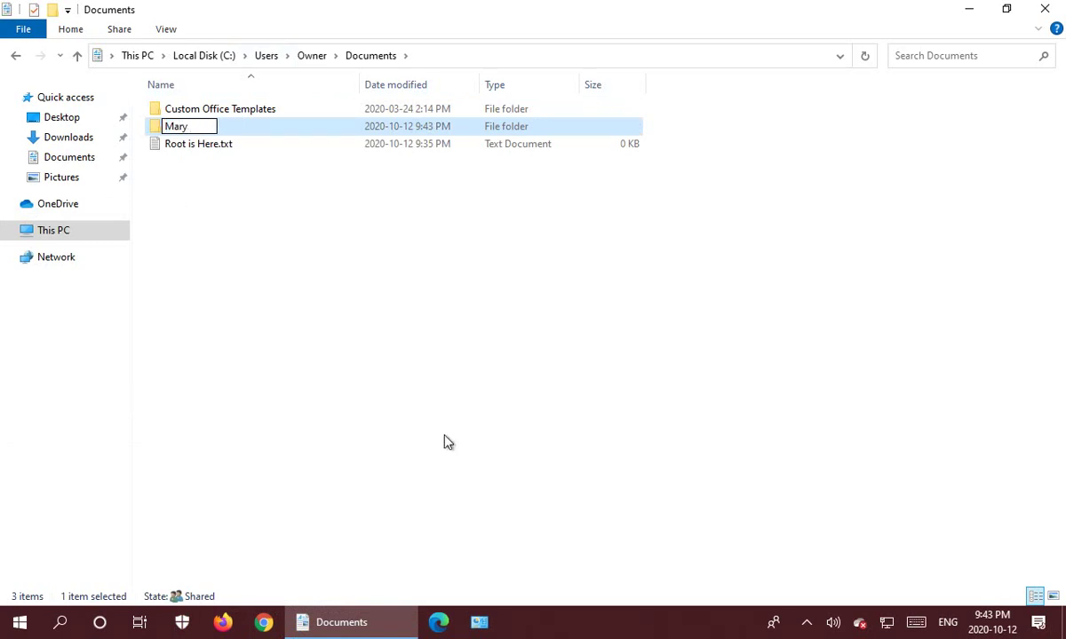
key("BackSpace")
type("Only")
key("Return")
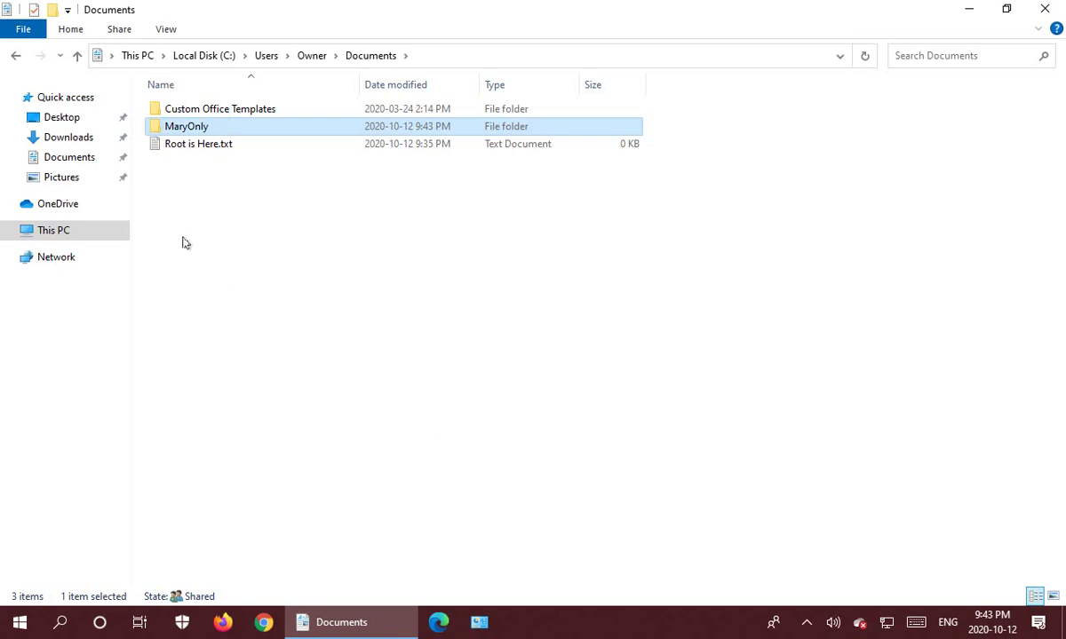
Create a second subfolder named JohnOnly.
right_click(197, 203)
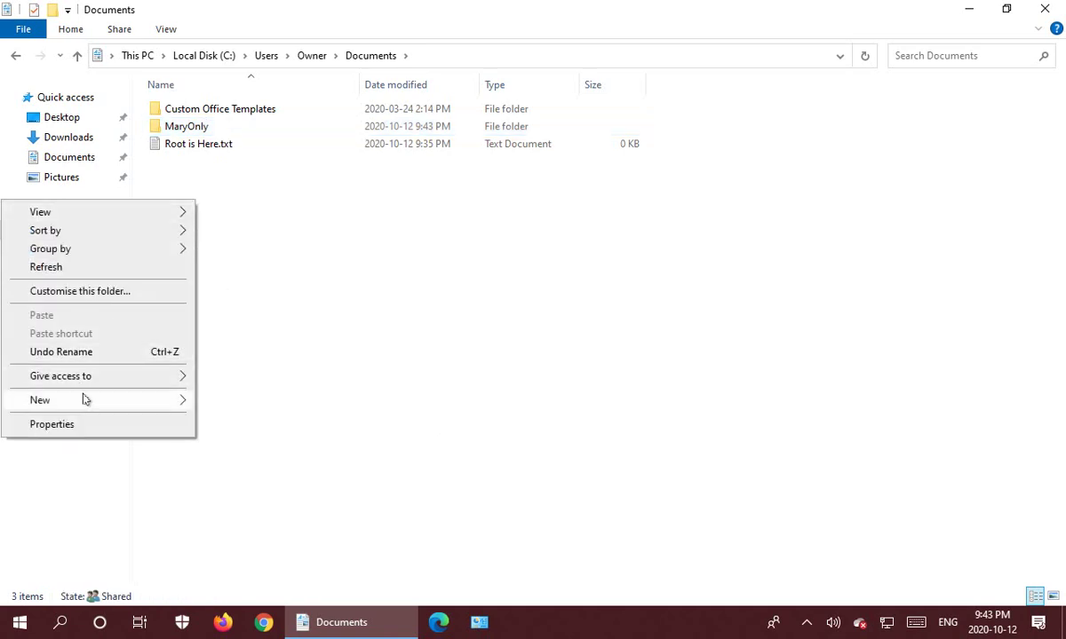
mouse_move(84, 400)
left_click(229, 401)
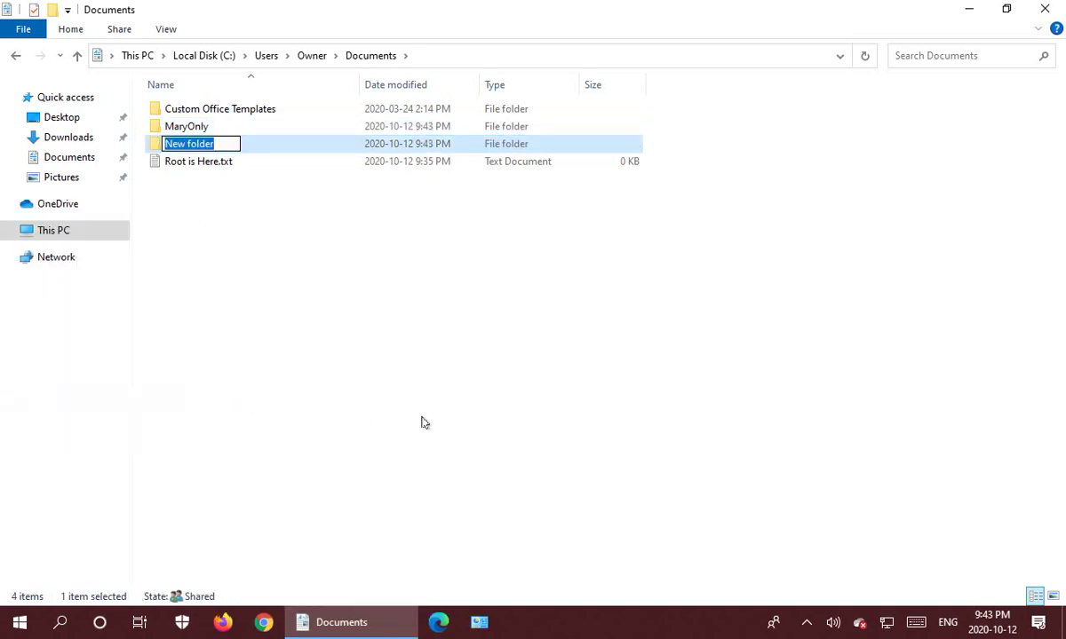
type("John")
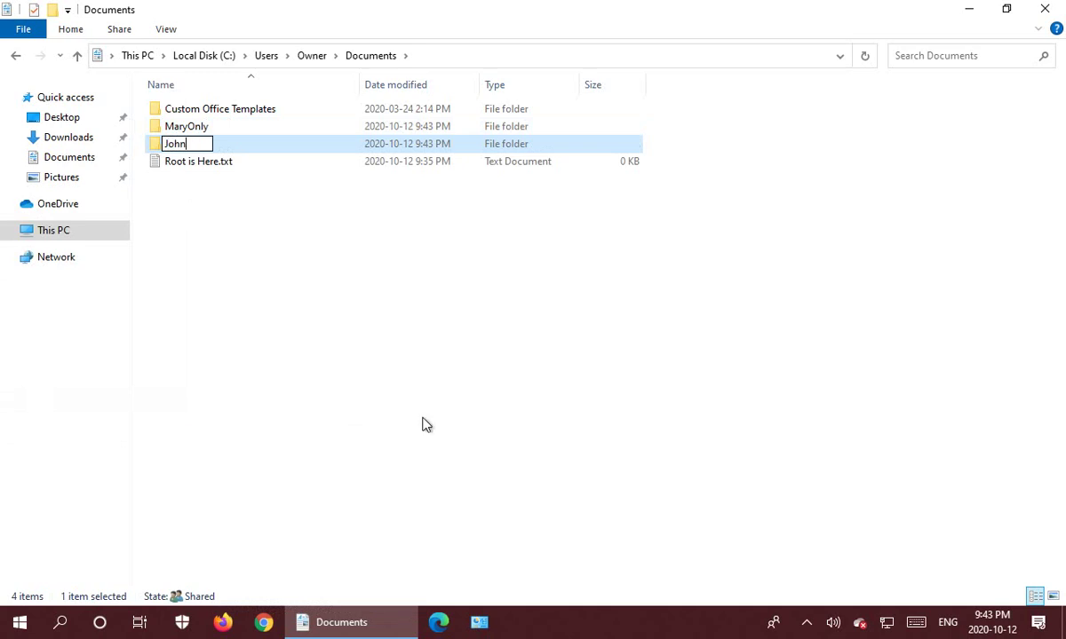
type("Only")
key("Return")
Create a third subfolder named Both and open it.
right_click(178, 245)
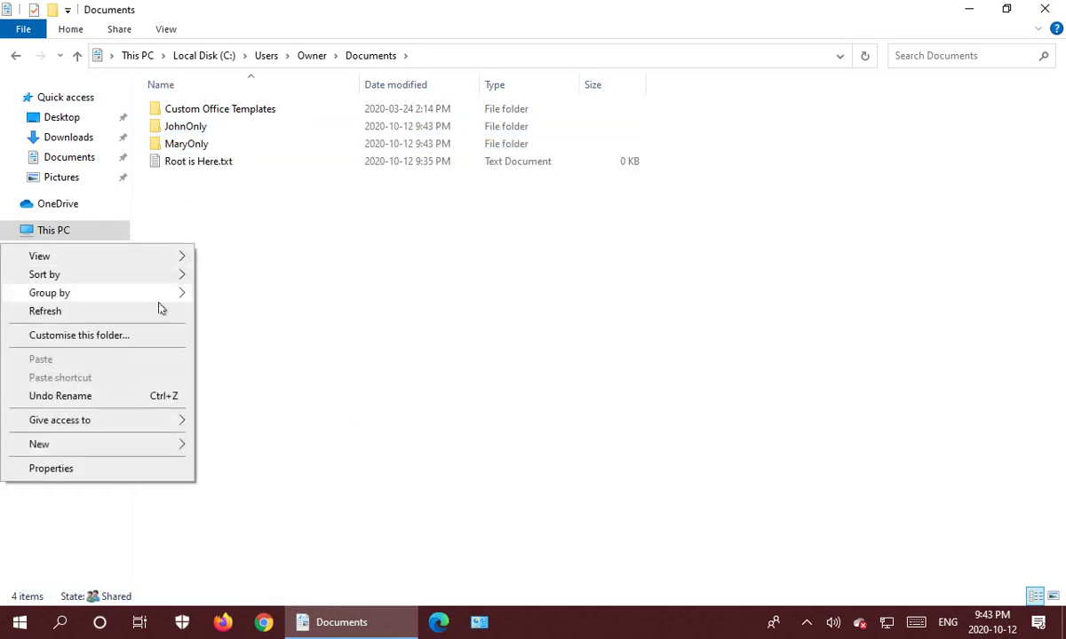
mouse_move(102, 445)
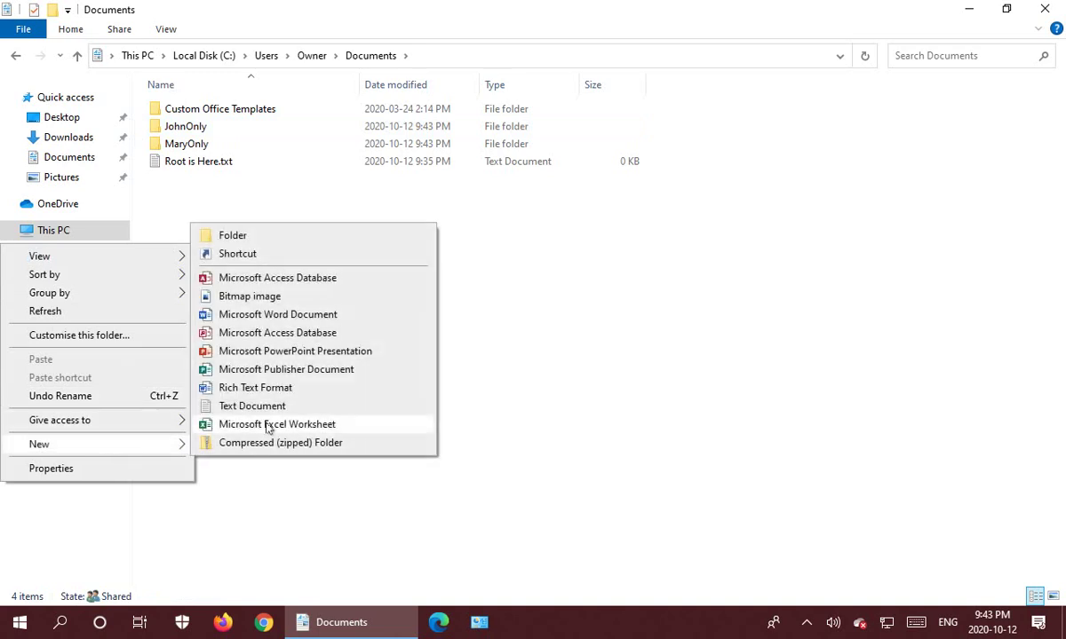
left_click(226, 238)
type("Both")
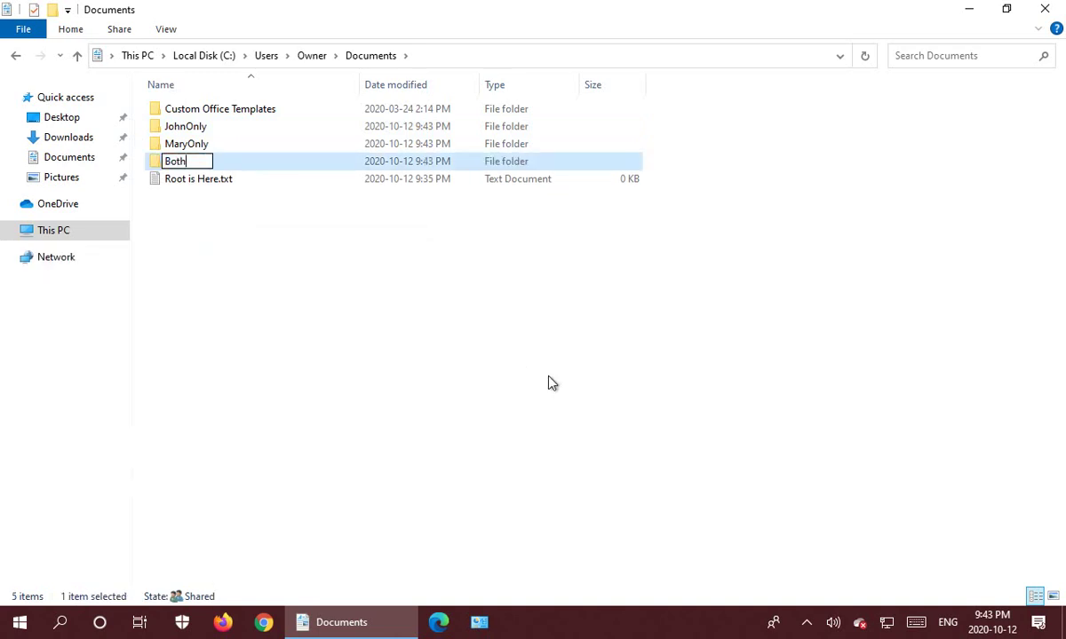
key("Return")
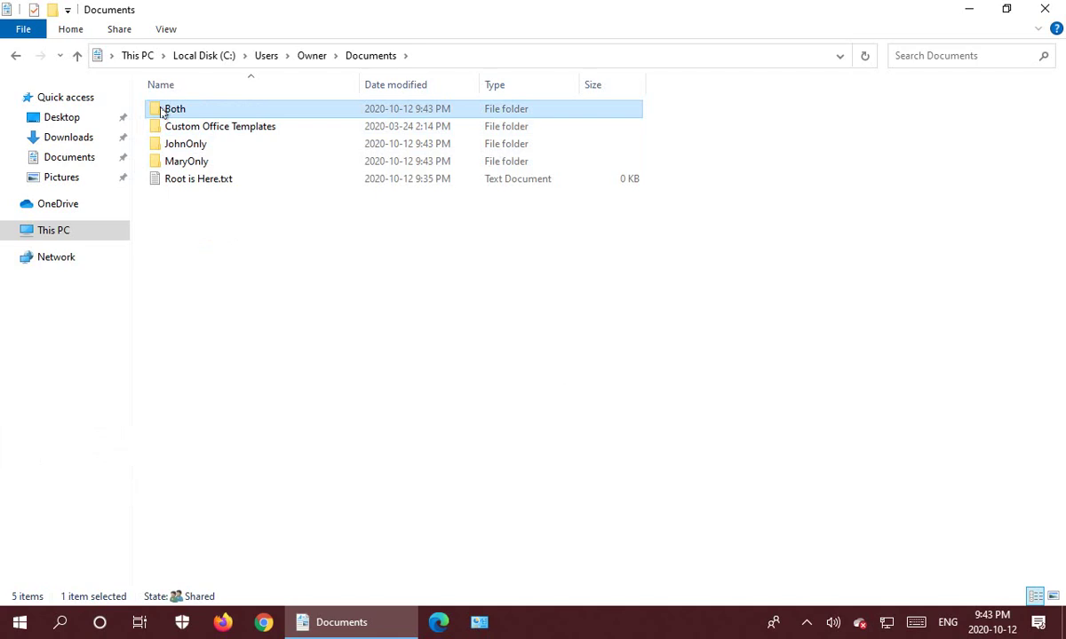
double_click(163, 112)
Create a text file named BothRoot in the Both folder.
right_click(188, 159)
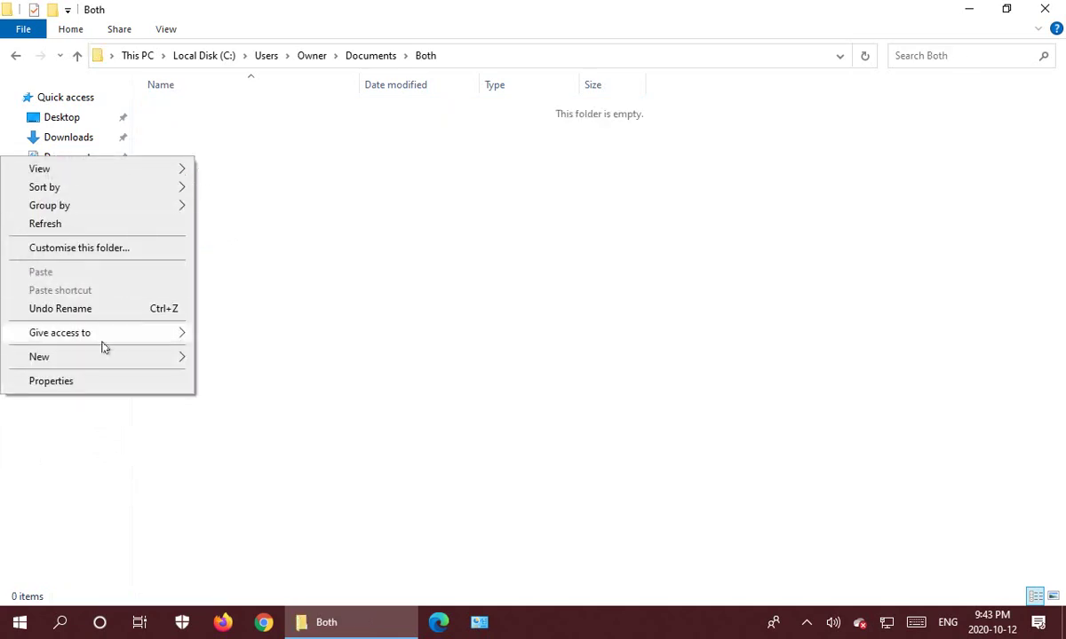
mouse_move(110, 359)
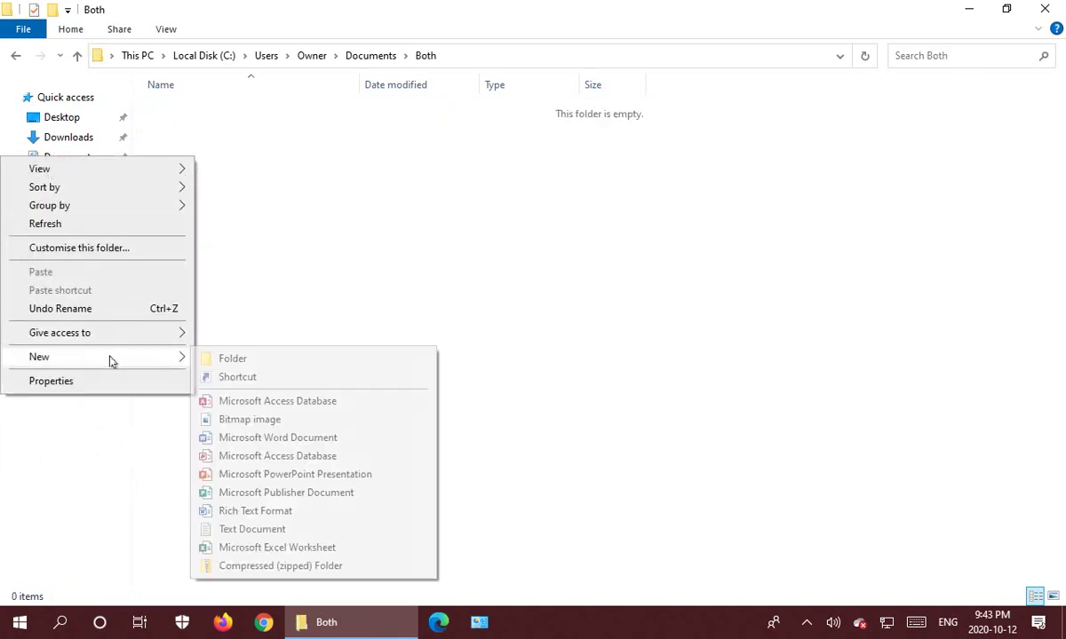
left_click(251, 530)
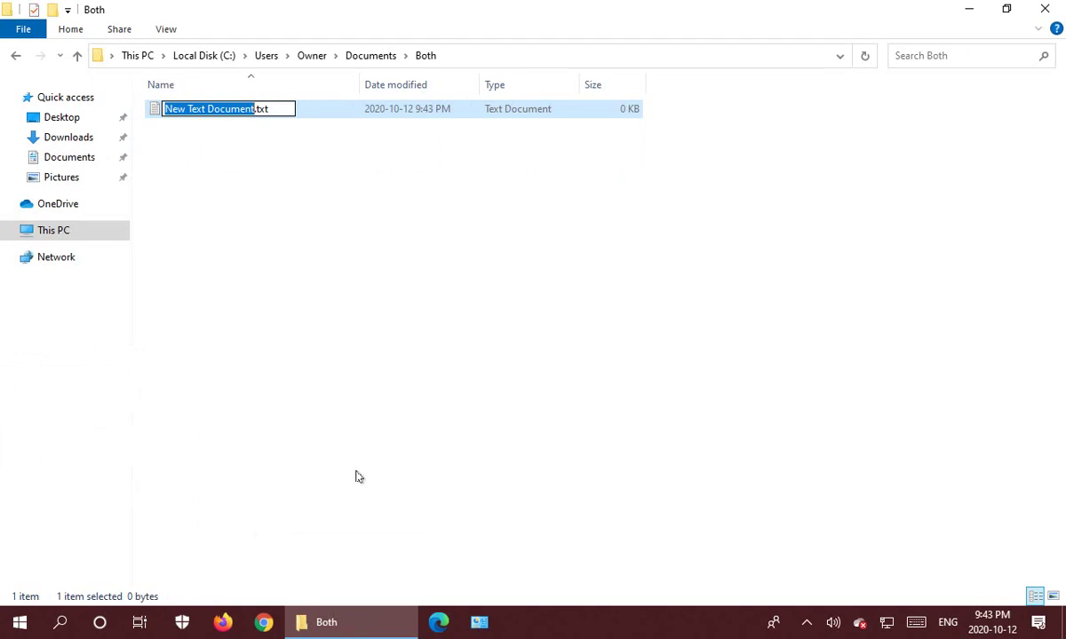
type("BothRoot")
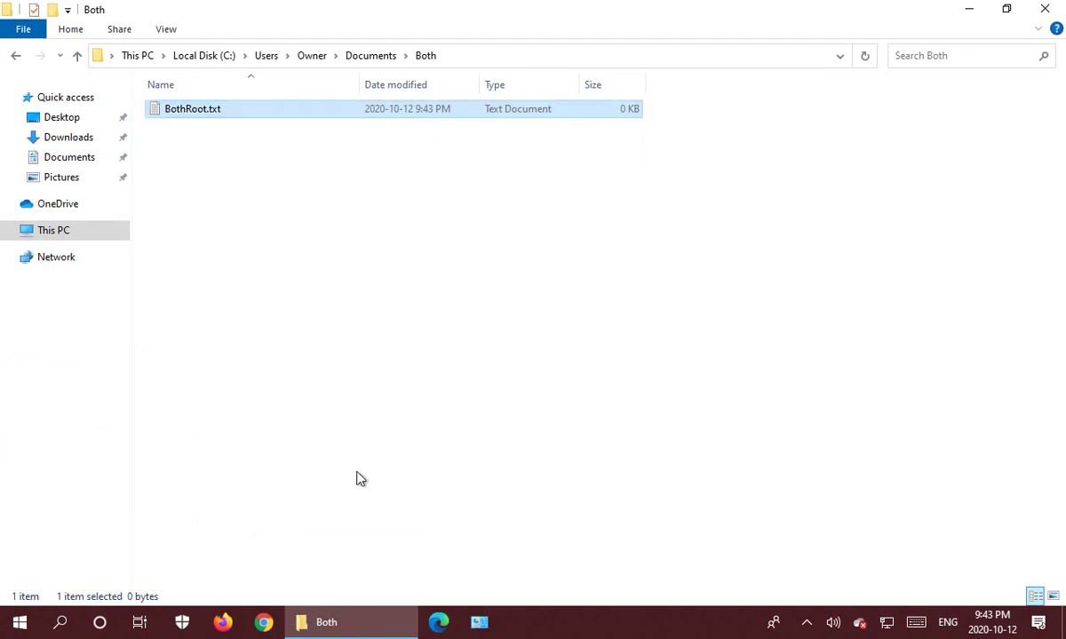
Create ForJohn.txt inside the JohnOnly folder.
left_click(370, 56)
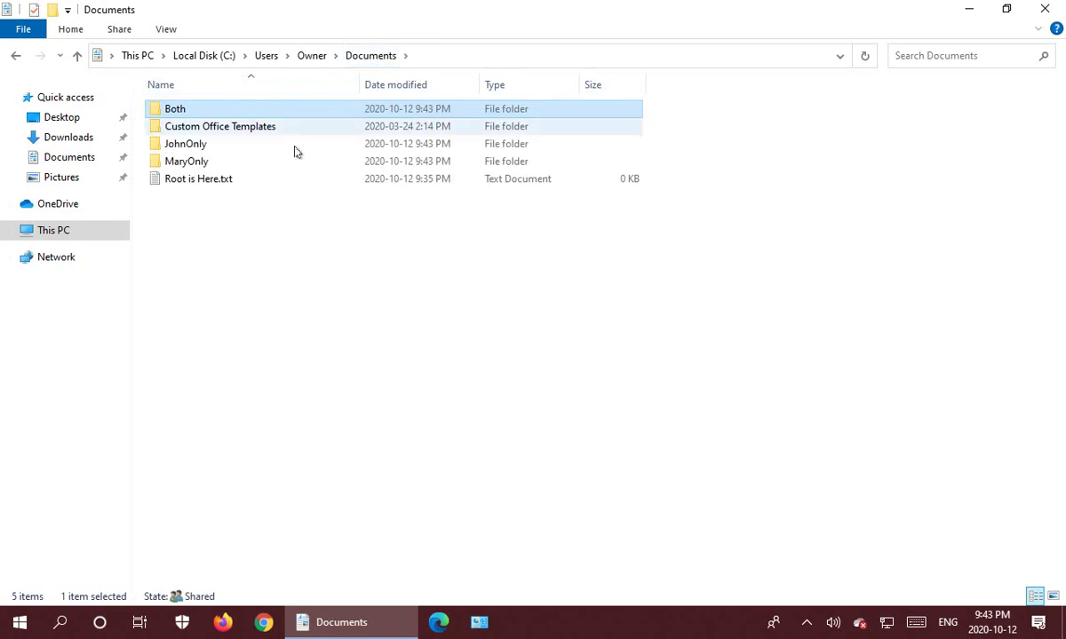
double_click(175, 149)
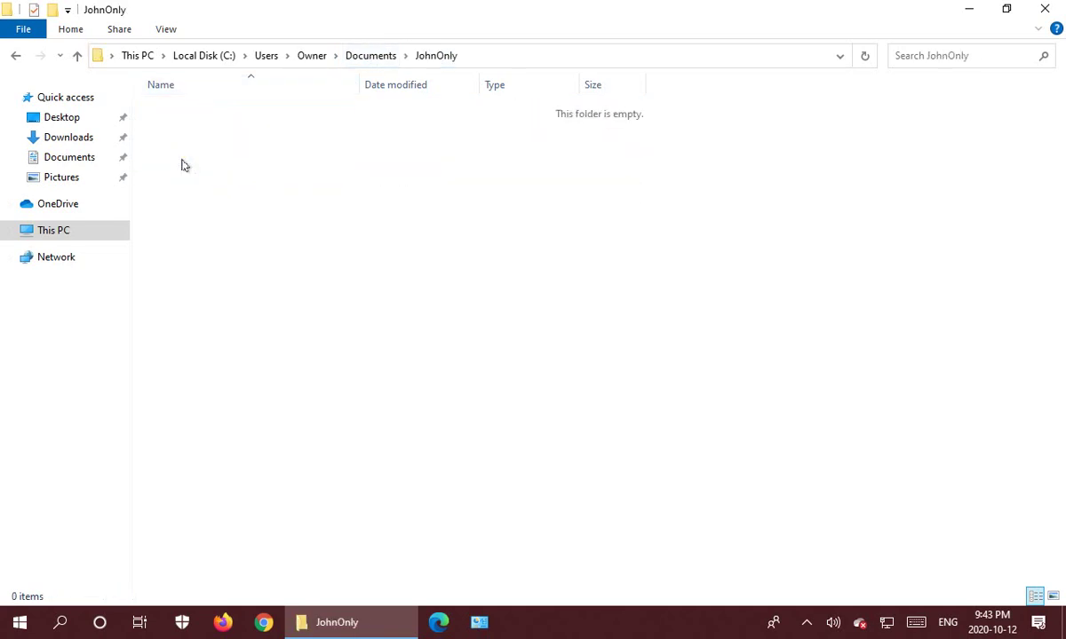
right_click(183, 163)
mouse_move(83, 361)
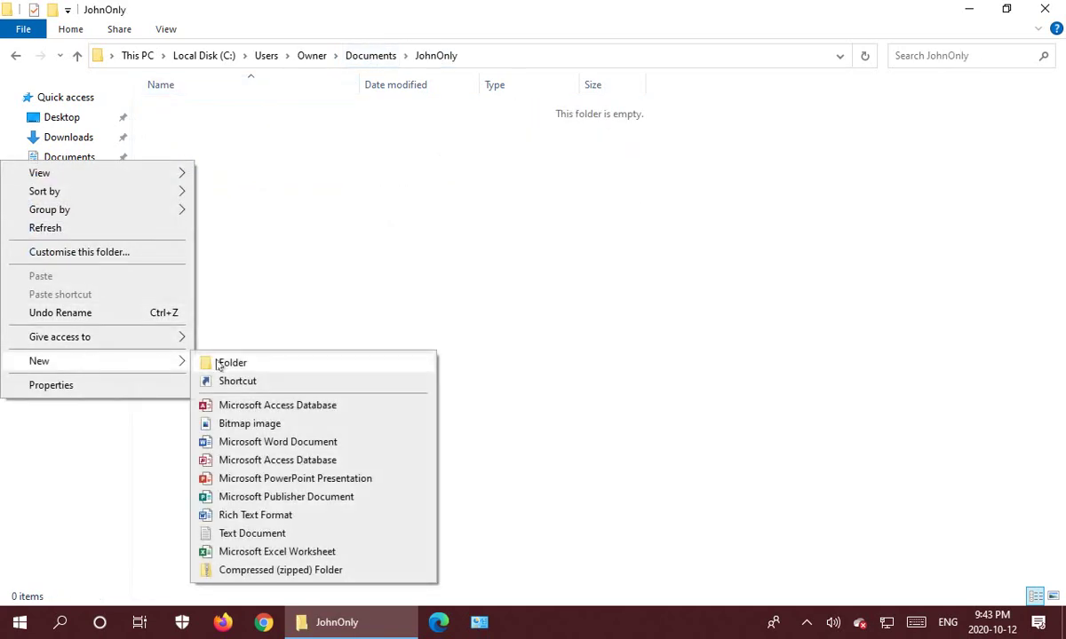
left_click(259, 534)
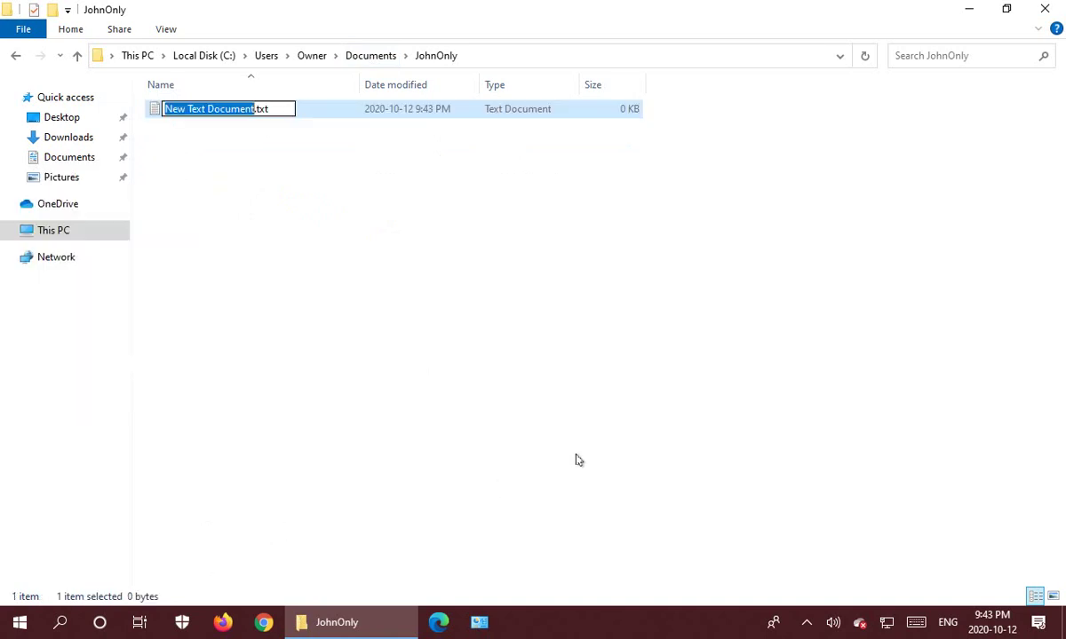
type("ForH")
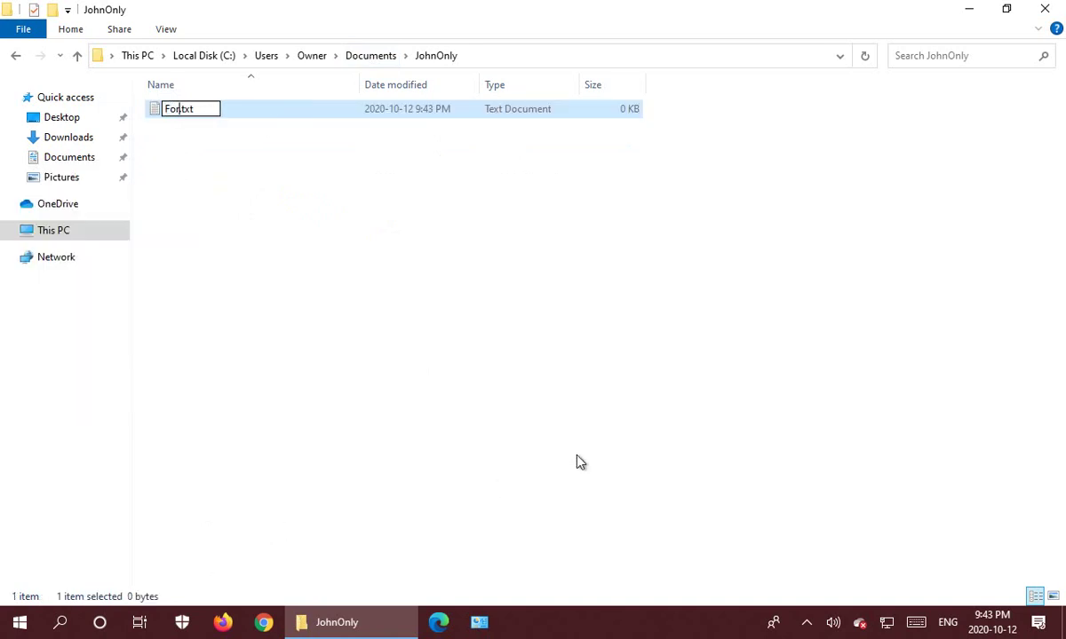
key("BackSpace")
type("John")
key("Return")
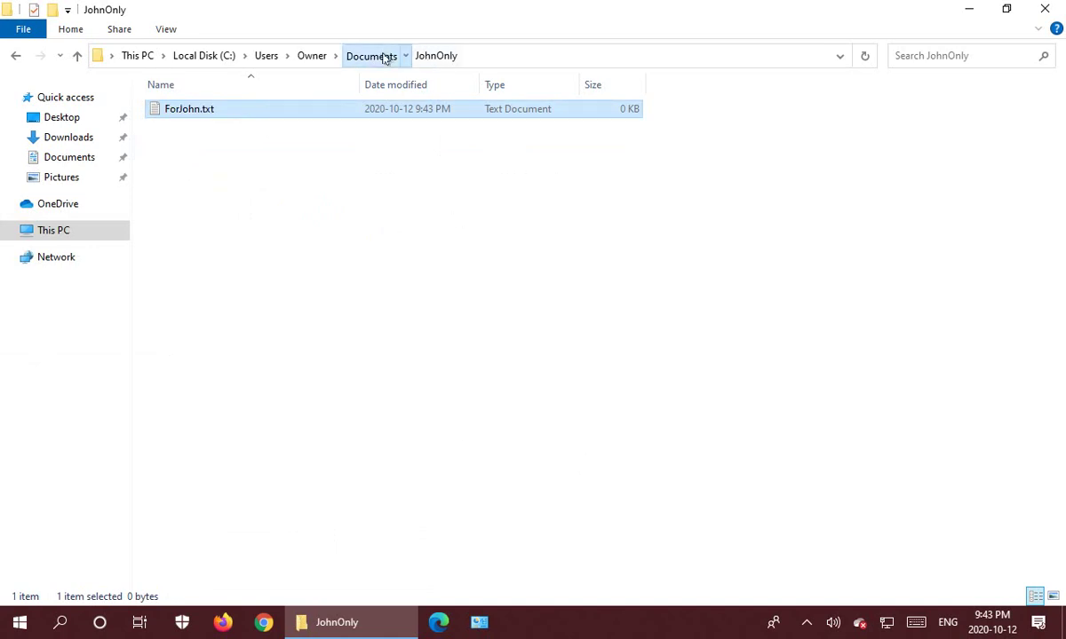
Create ForMary.txt inside MaryOnly, then return to Documents.
left_click(389, 55)
double_click(202, 168)
right_click(196, 174)
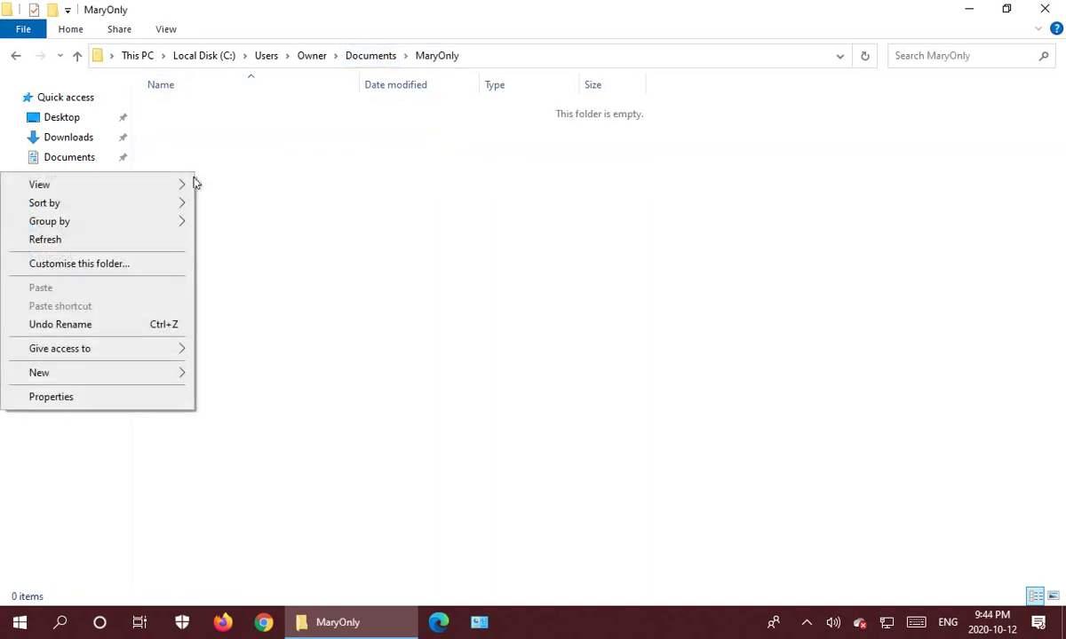
mouse_move(100, 375)
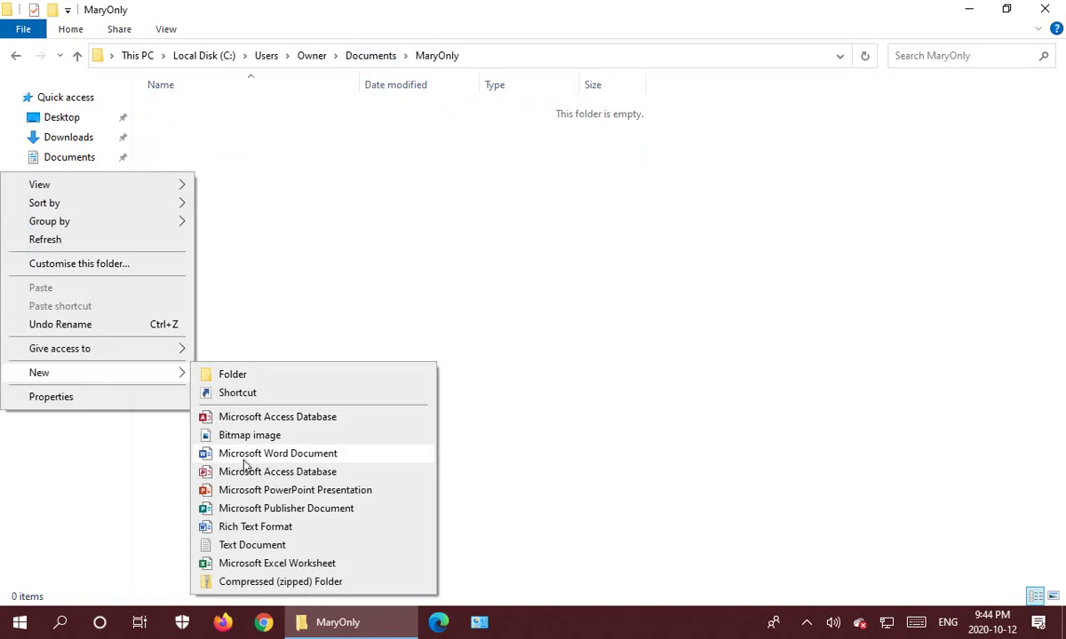
left_click(249, 545)
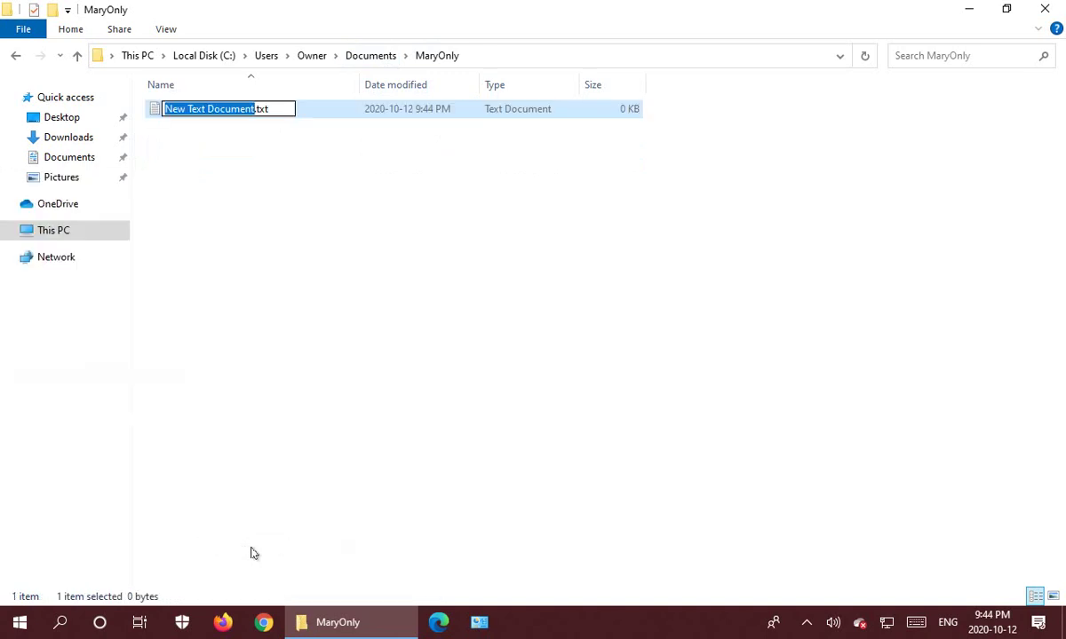
type("ForMary")
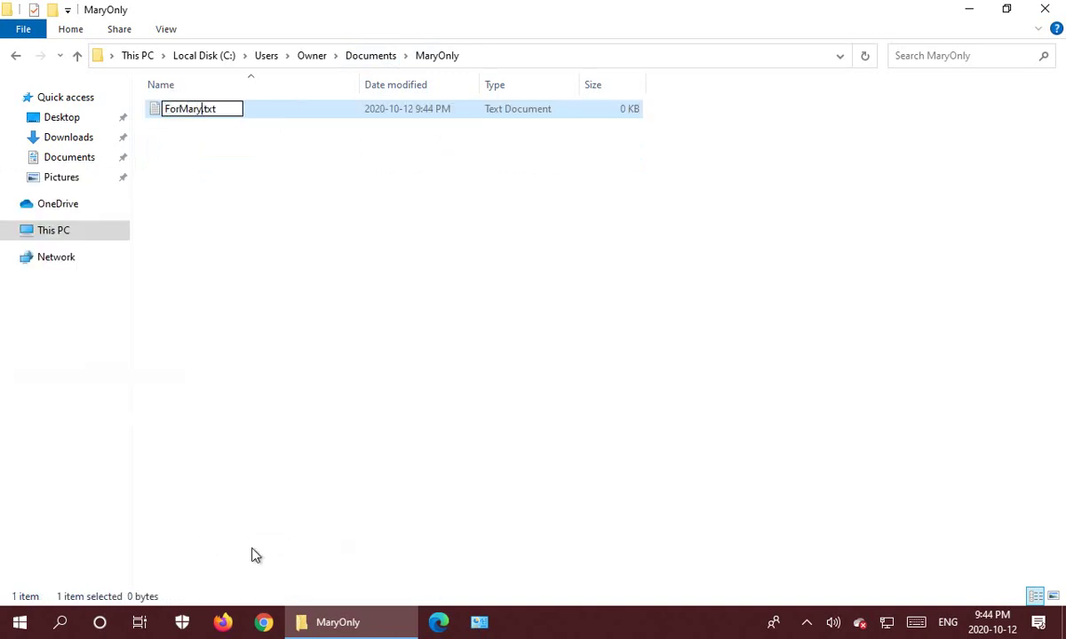
key("Return")
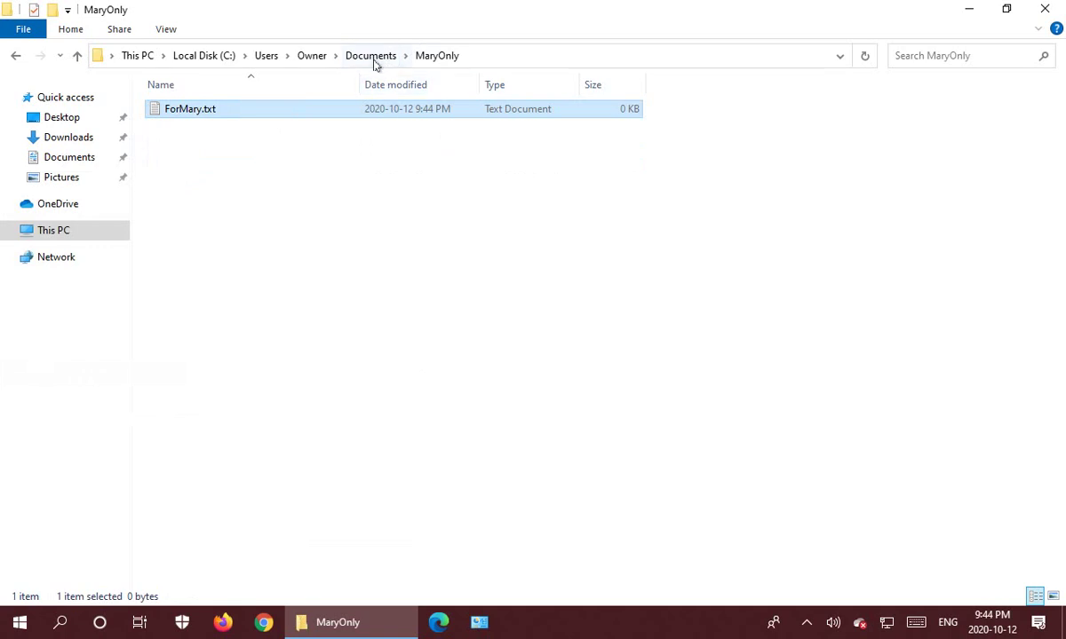
left_click(371, 56)
left_click(270, 275)
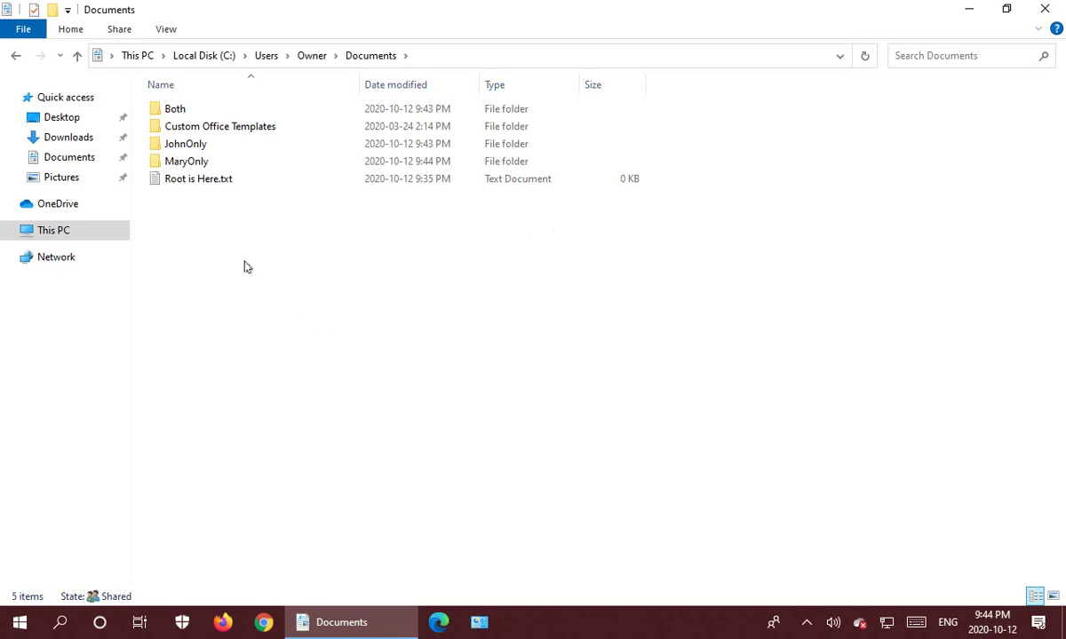
Open JohnOnly's Properties, go to the Security tab and bring up Advanced Security Settings.
right_click(185, 147)
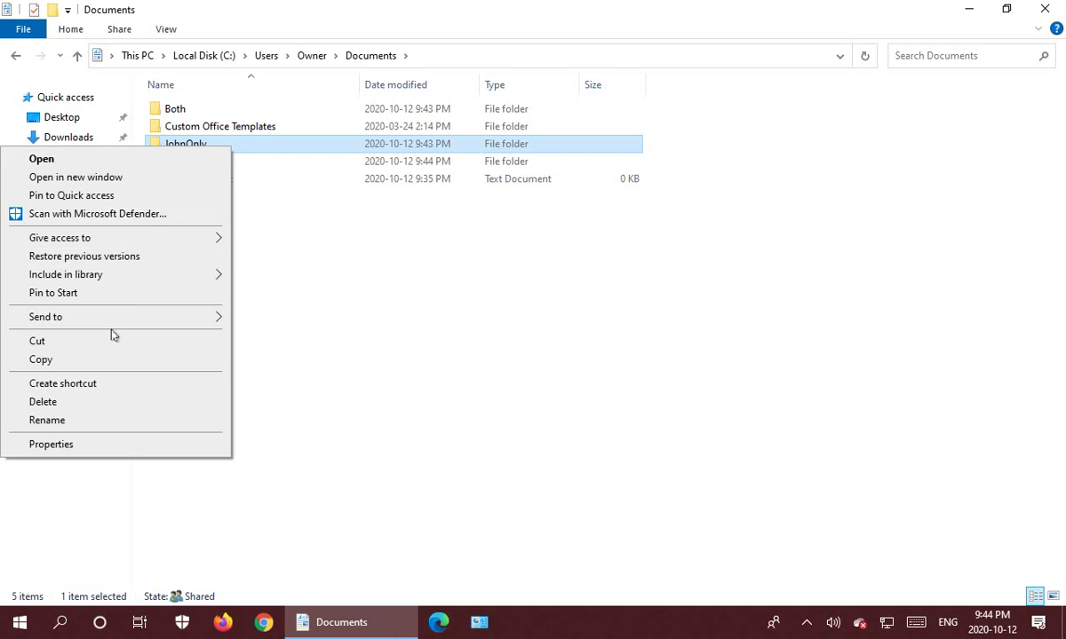
left_click(69, 448)
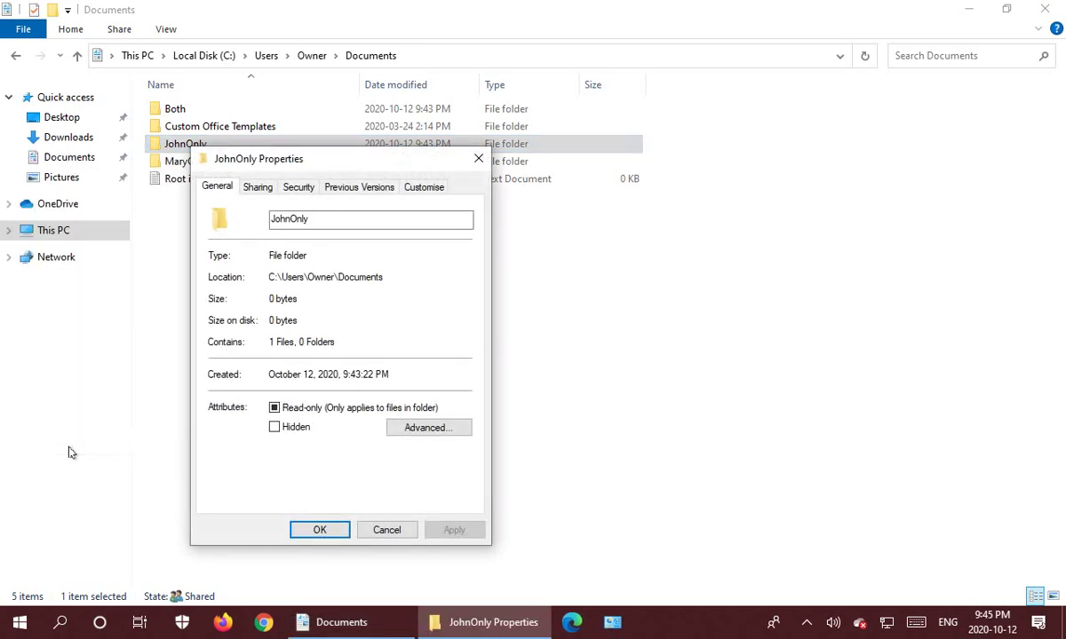
left_click(299, 190)
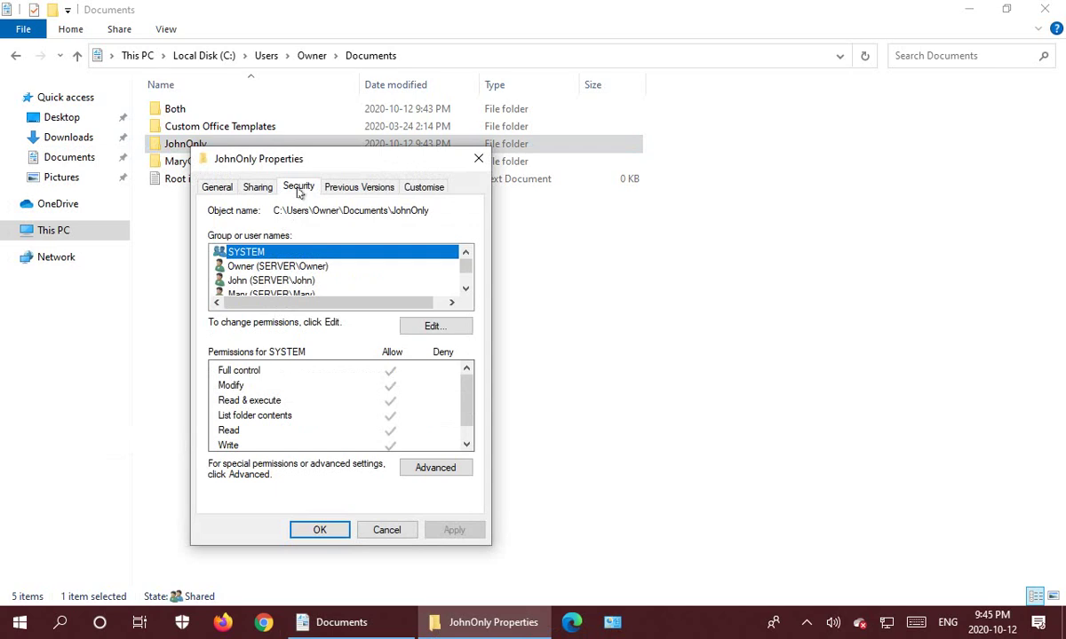
left_click(428, 471)
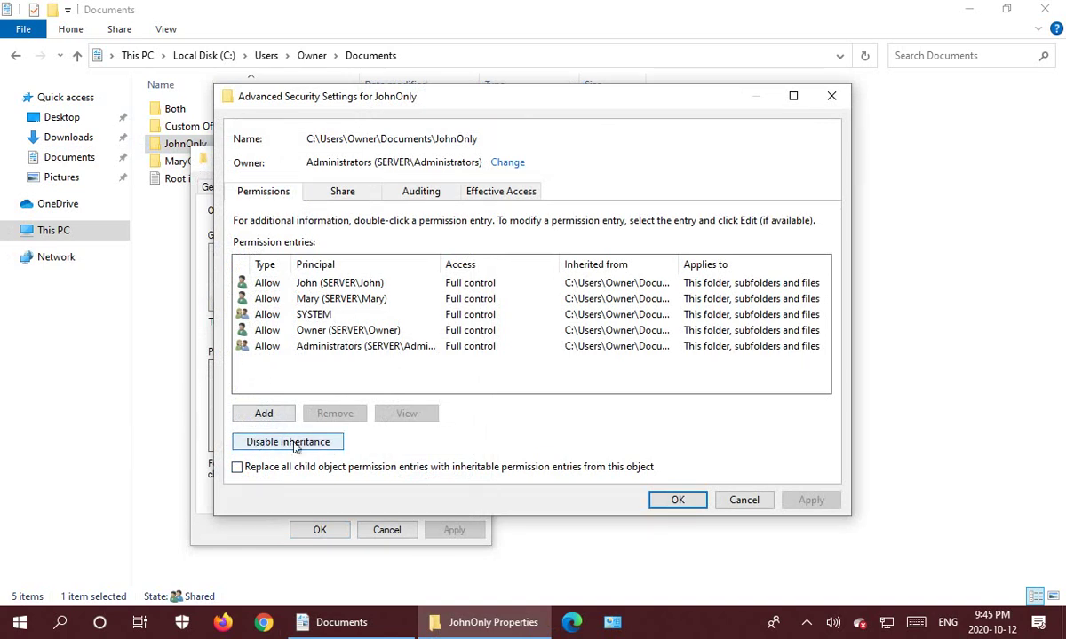
Disable inheritance on JohnOnly, converting the five inherited Full control entries to explicit ones.
left_click(296, 446)
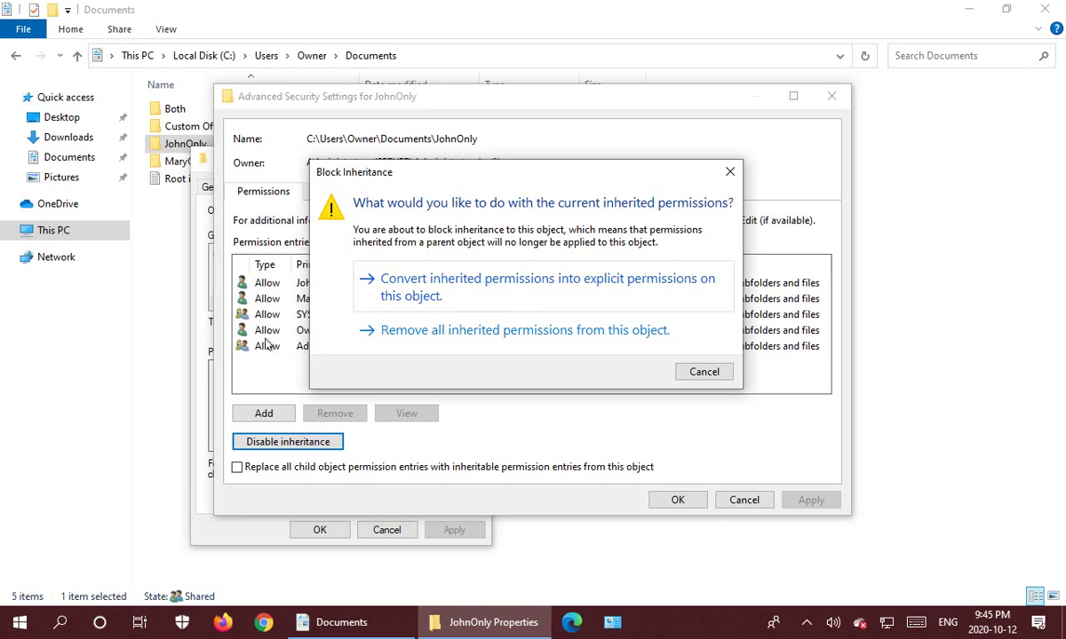
left_click_drag(521, 181, 540, 390)
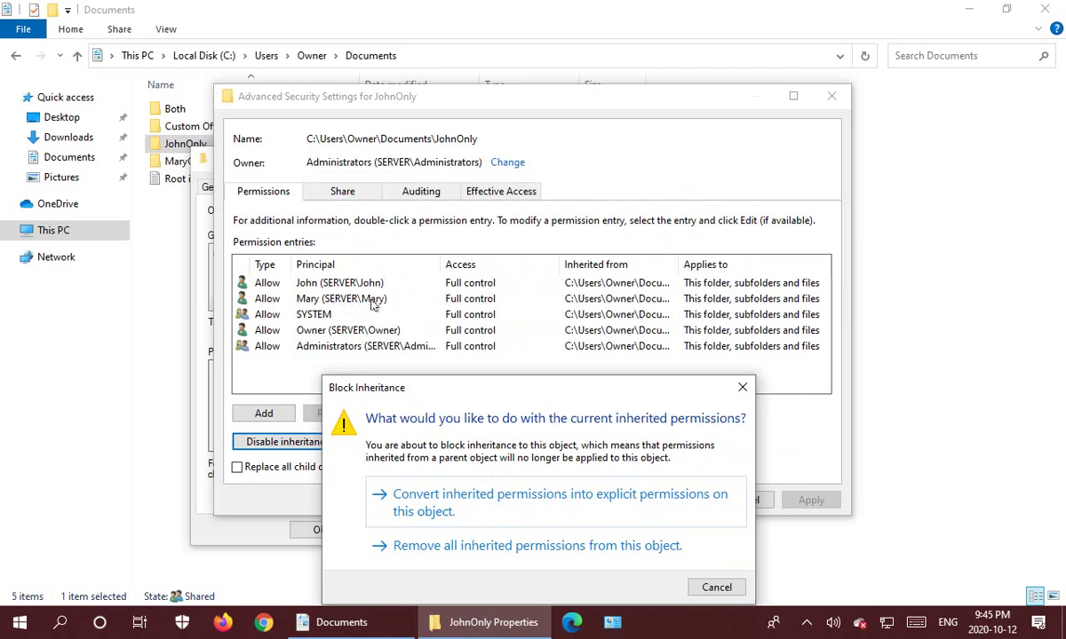
left_click_drag(459, 387, 450, 186)
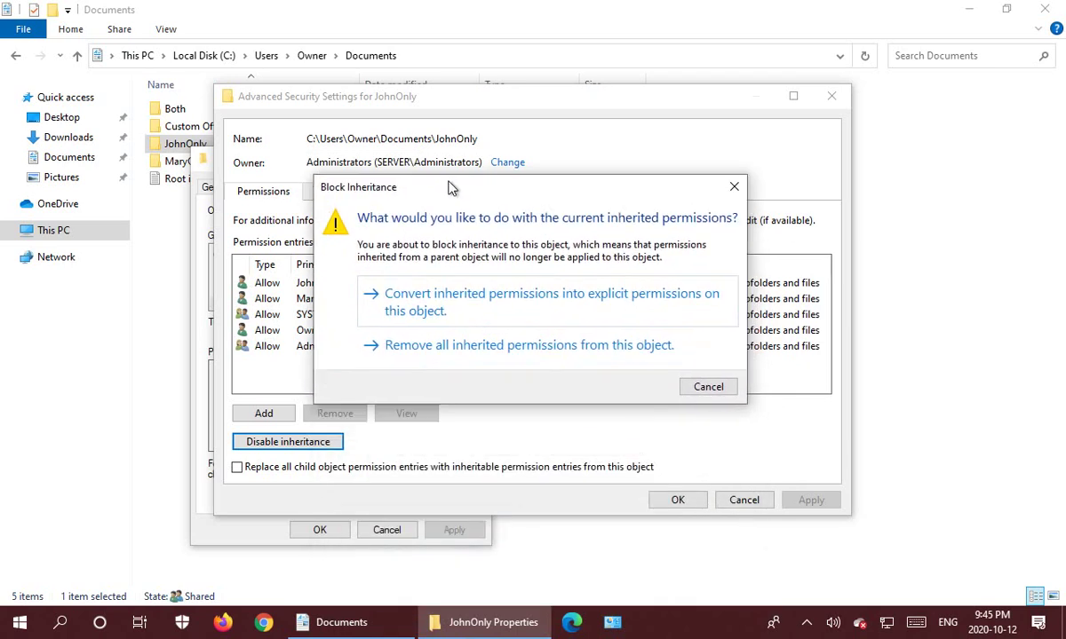
left_click(461, 297)
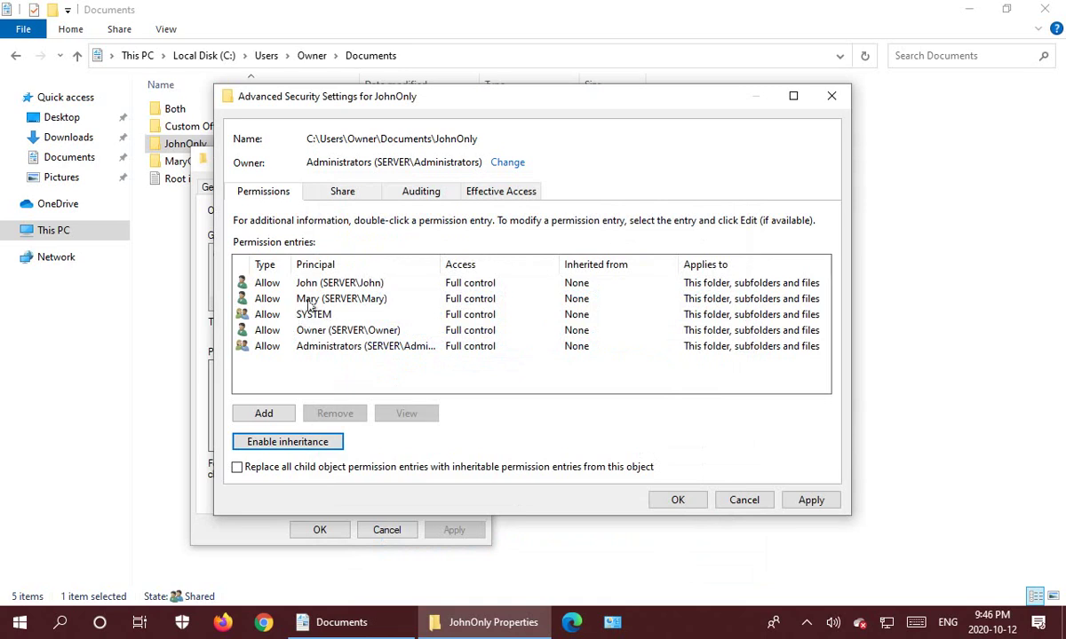
Remove the other user's entry from JohnOnly, leaving four Full control entries, and confirm both dialogs.
left_click(310, 302)
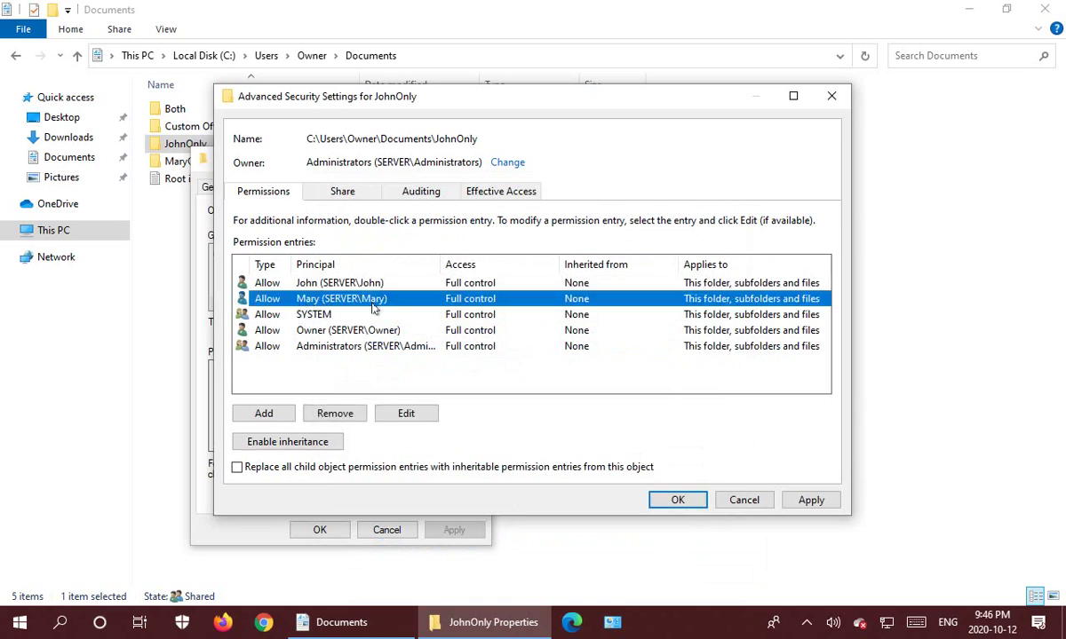
left_click(333, 413)
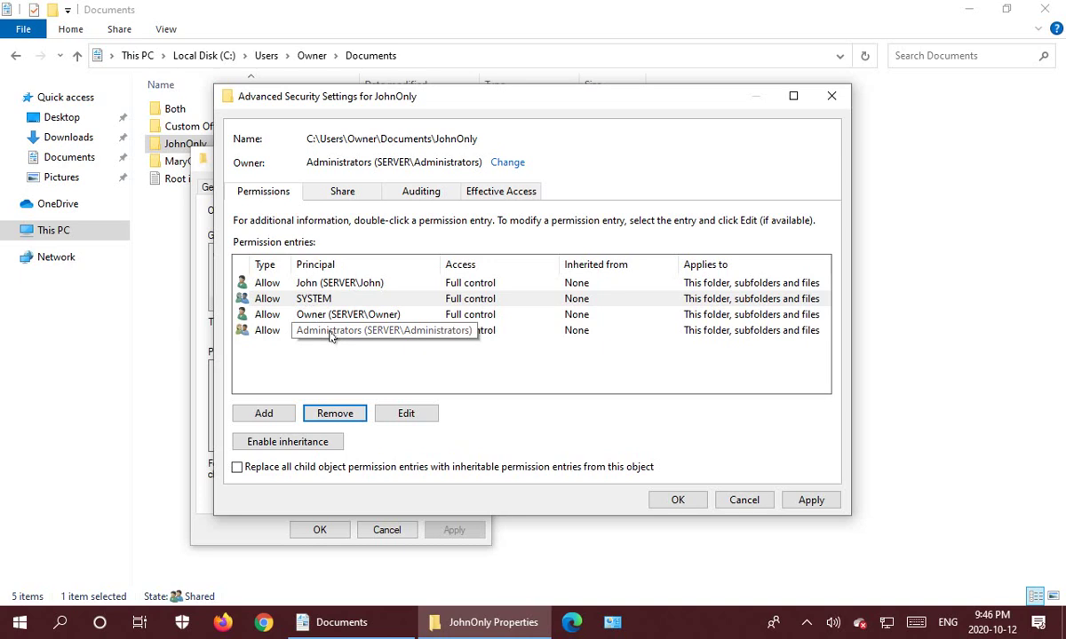
left_click(330, 350)
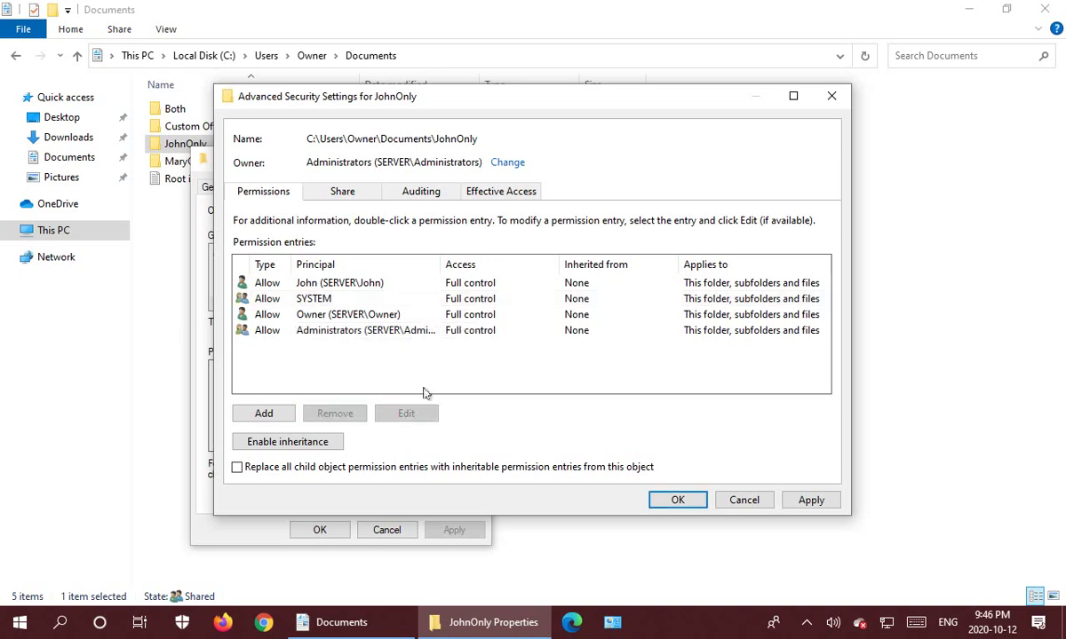
left_click(678, 501)
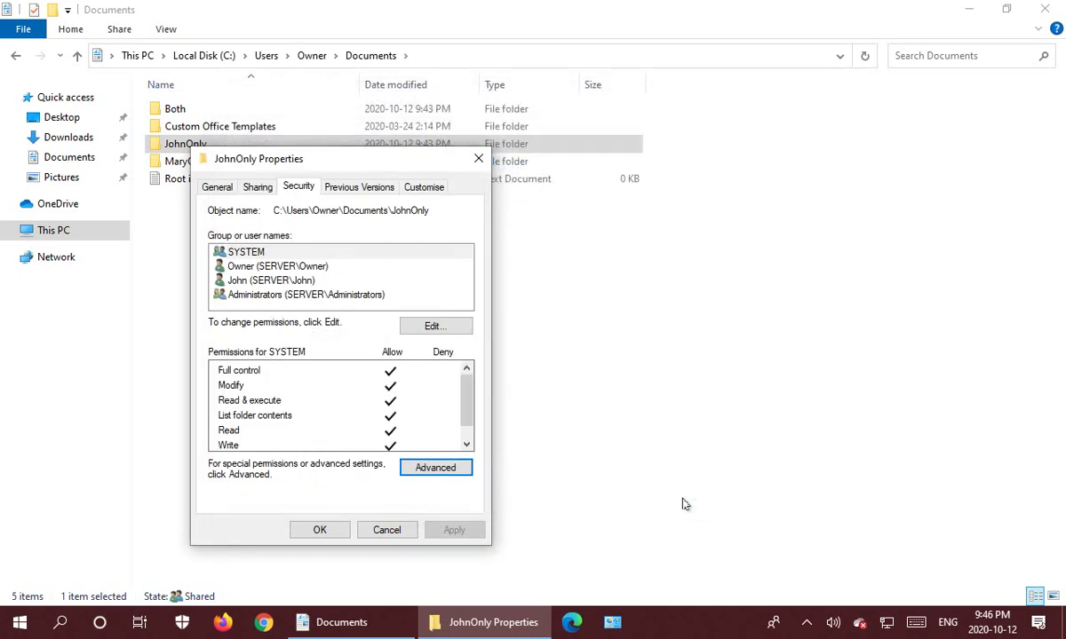
left_click(322, 530)
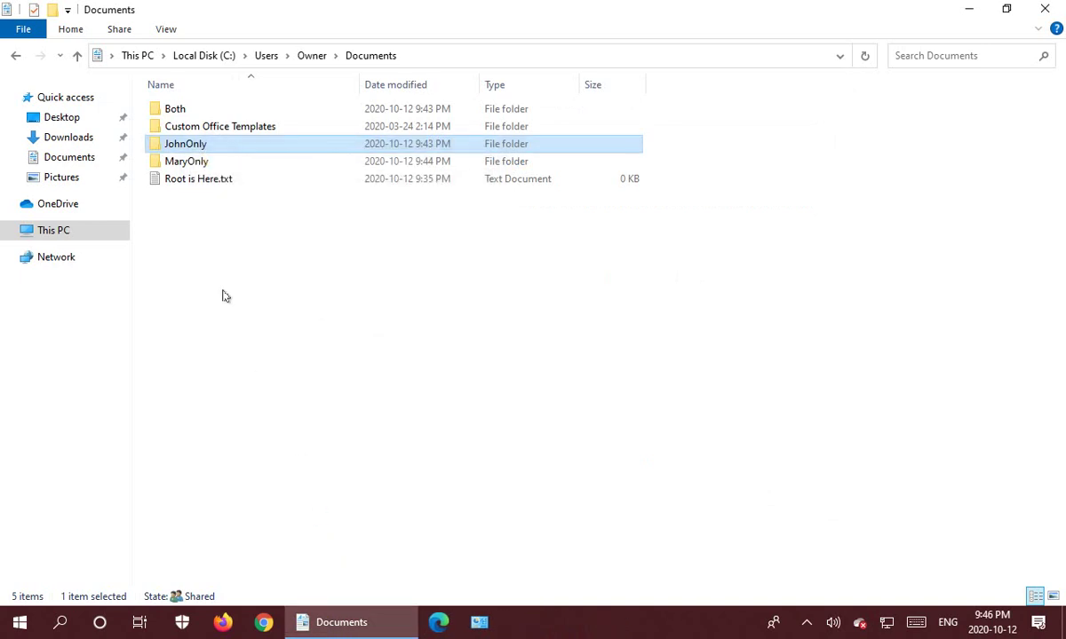
left_click(188, 164)
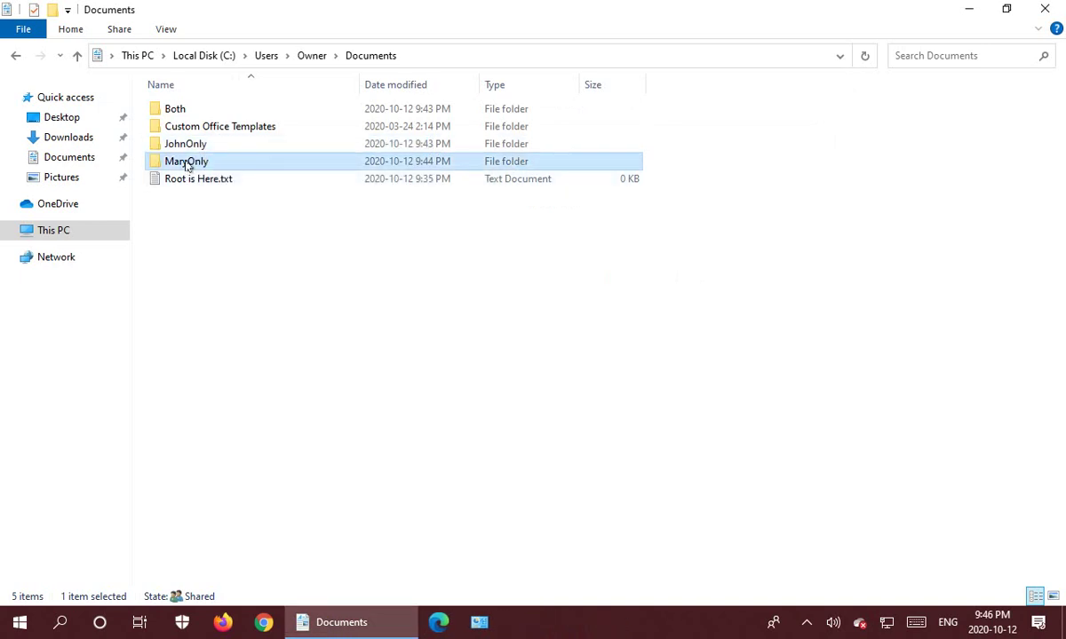
Disable inheritance on MaryOnly, converting inherited permissions to explicit entries.
right_click(189, 165)
left_click(86, 462)
left_click(301, 202)
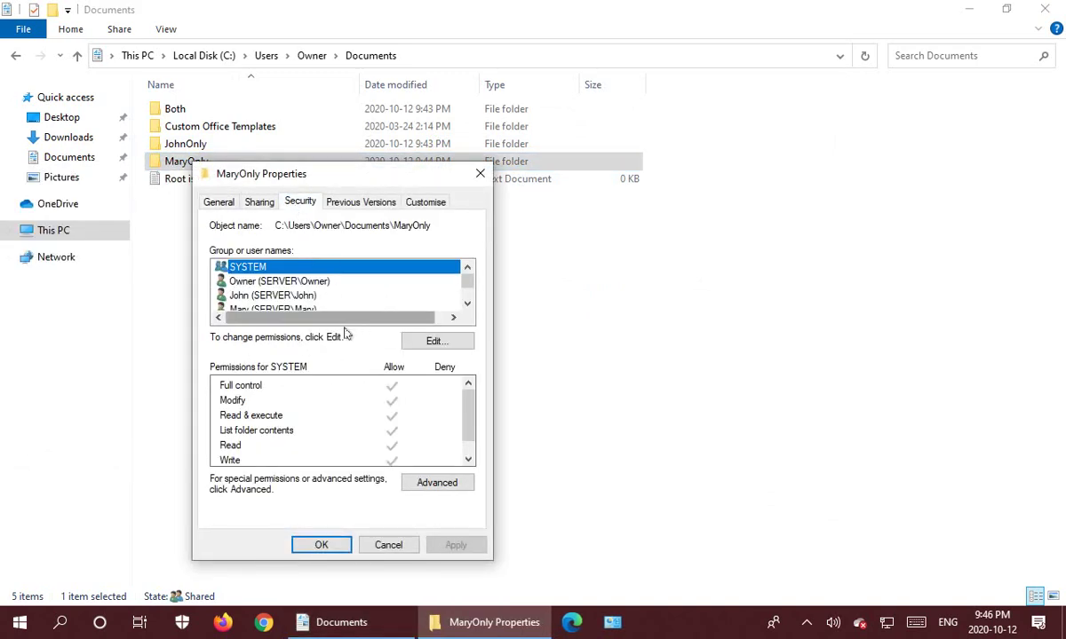
left_click(424, 481)
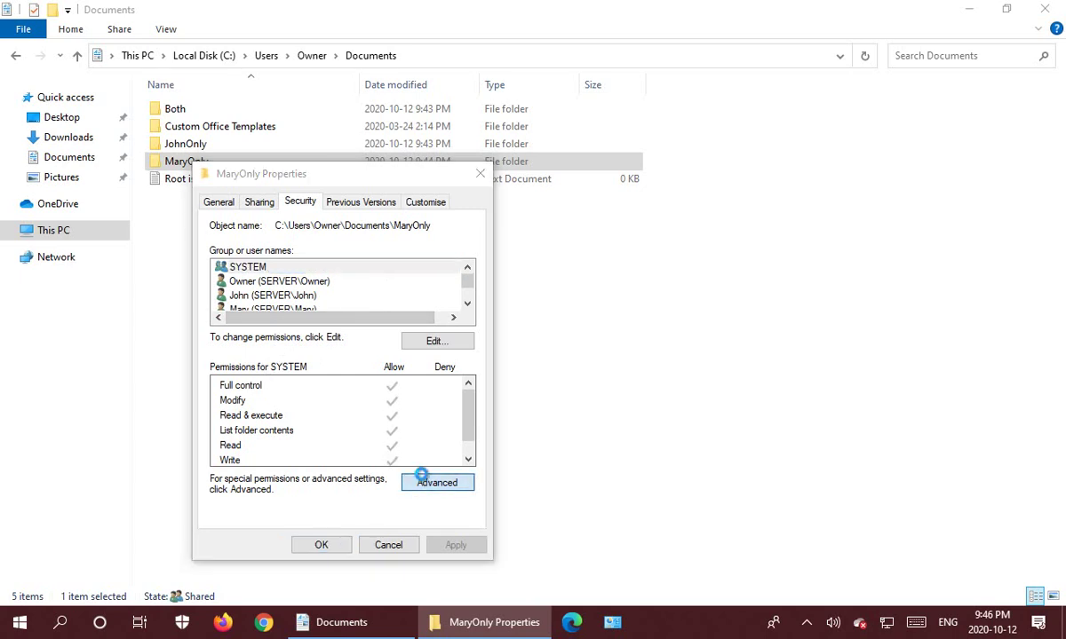
left_click(329, 441)
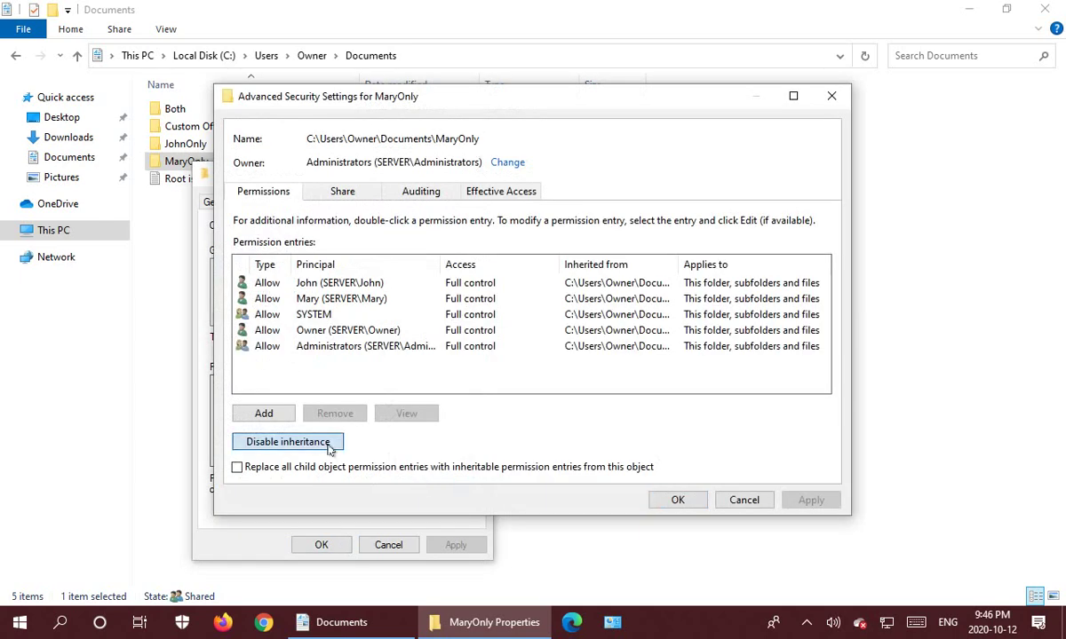
left_click(512, 296)
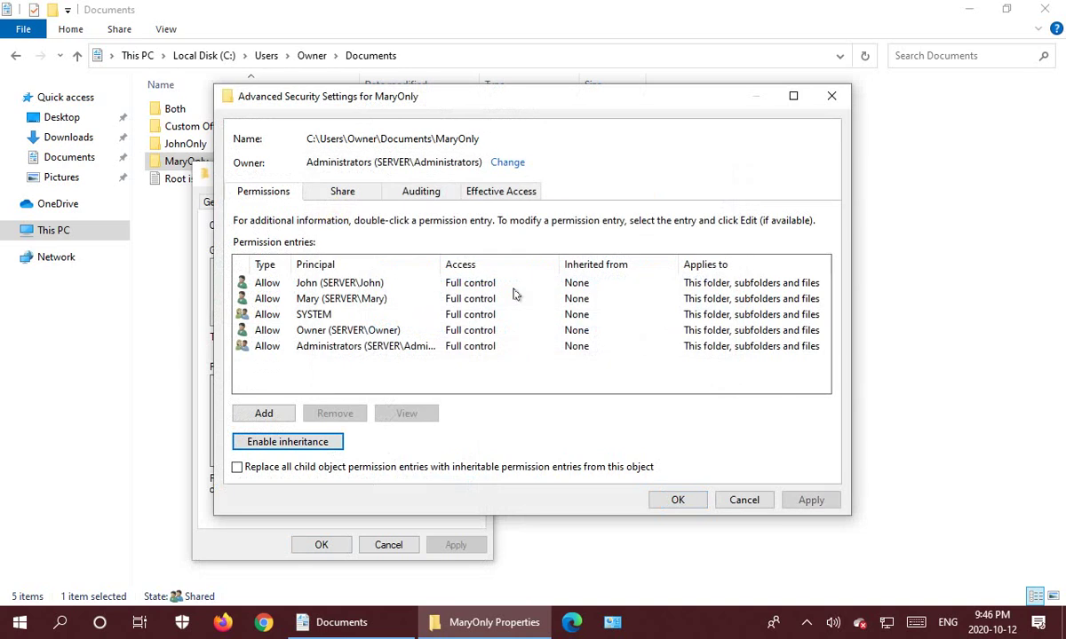
Remove the other user's entry from MaryOnly and save with OK on both dialogs.
left_click(348, 284)
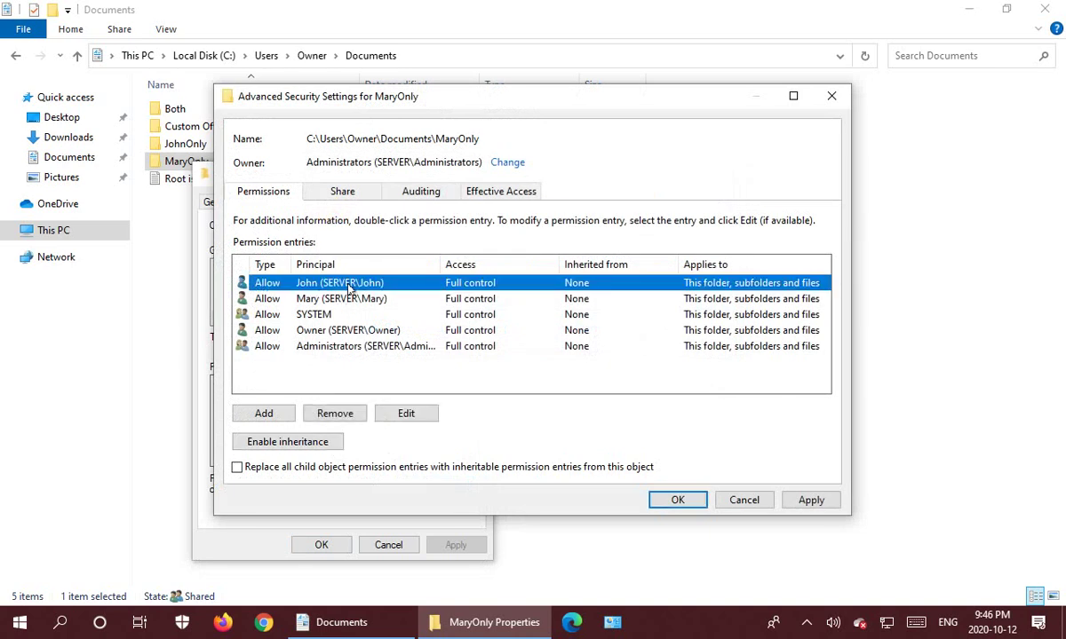
left_click(336, 414)
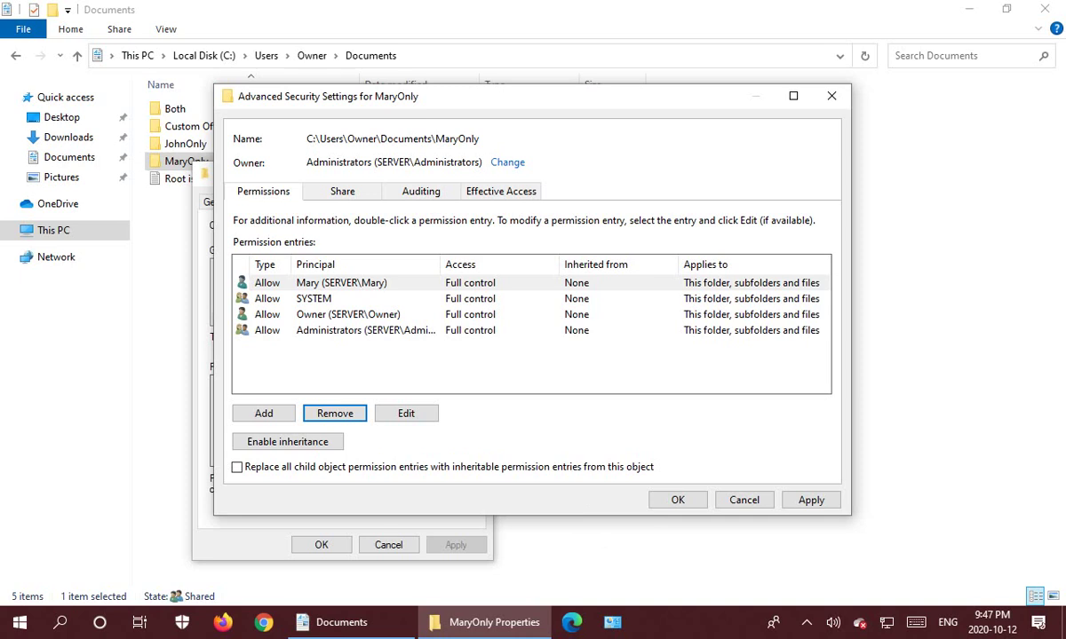
left_click(678, 502)
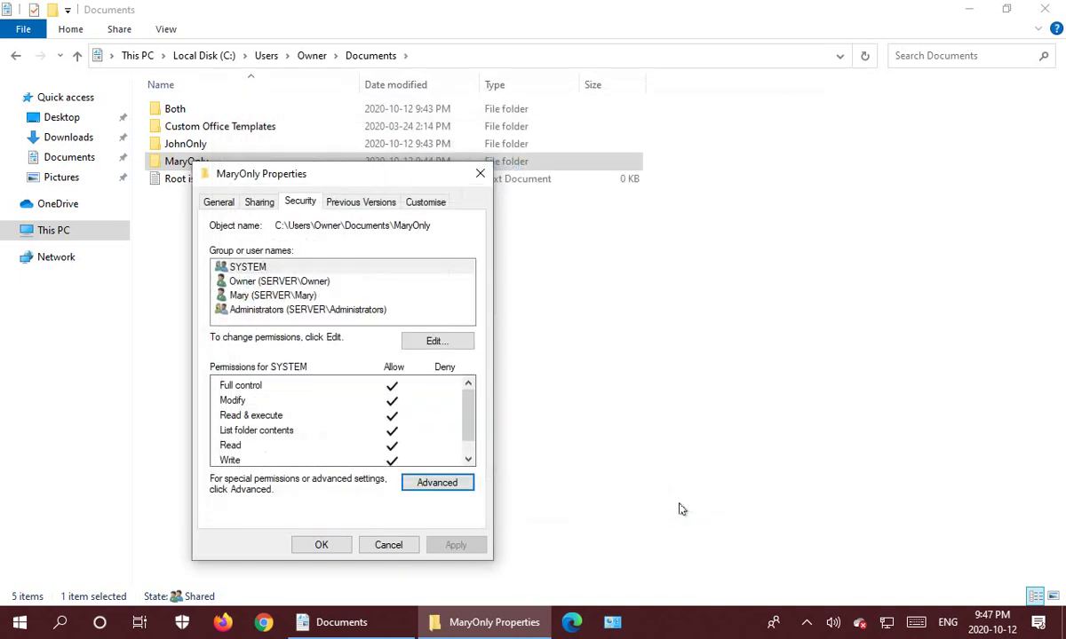
left_click(320, 545)
left_click(279, 388)
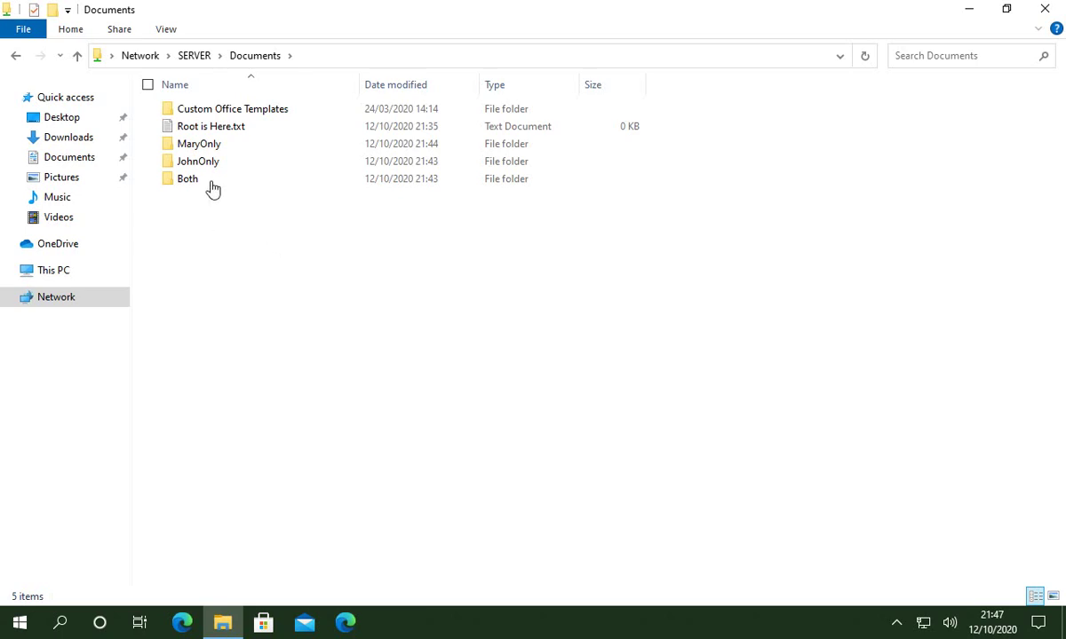
On the SERVER share, open Both and JohnOnly successfully, then try MaryOnly and close the access-denied error.
left_click(182, 185)
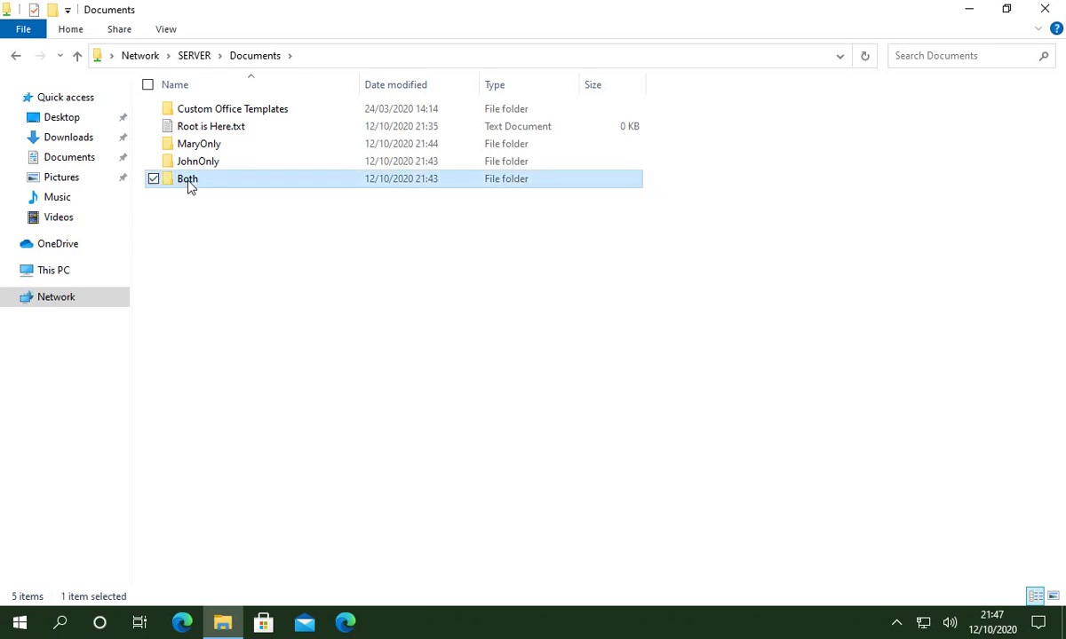
double_click(189, 182)
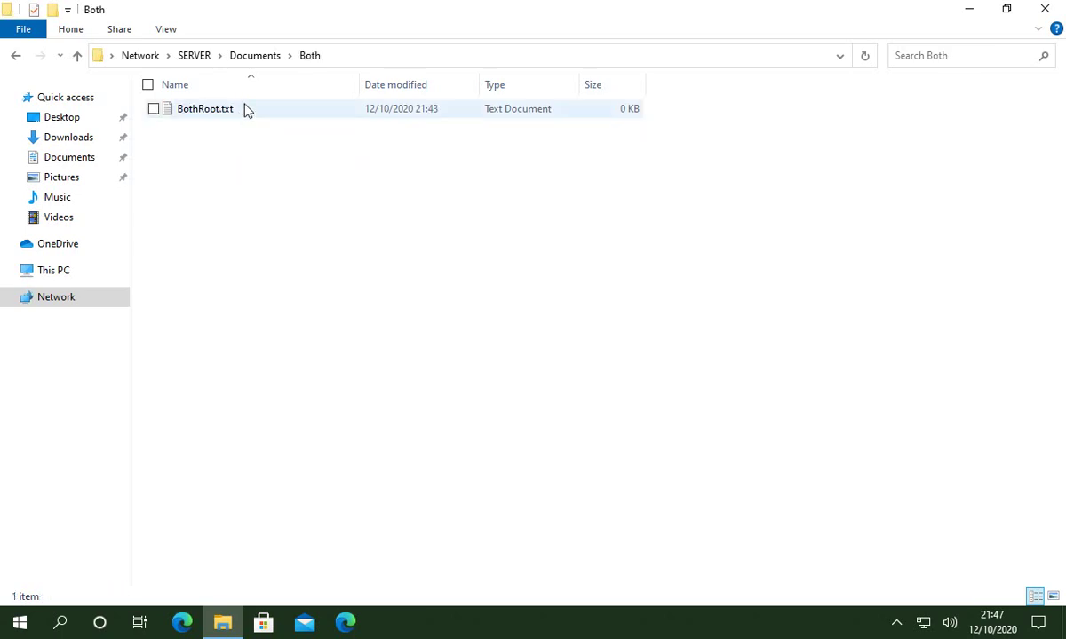
left_click(254, 59)
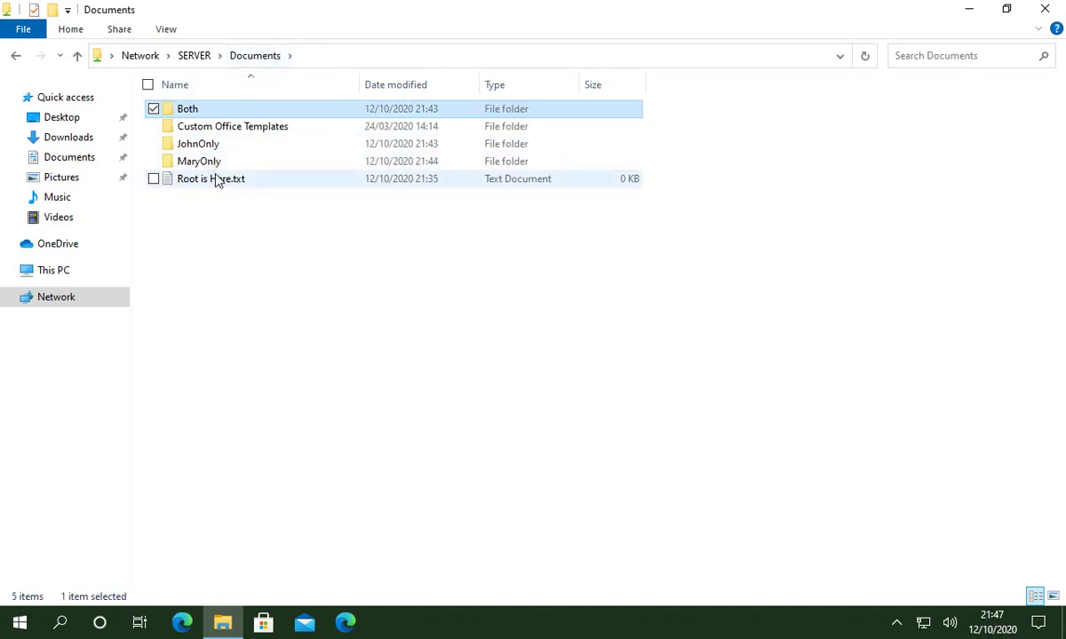
left_click(204, 149)
double_click(203, 149)
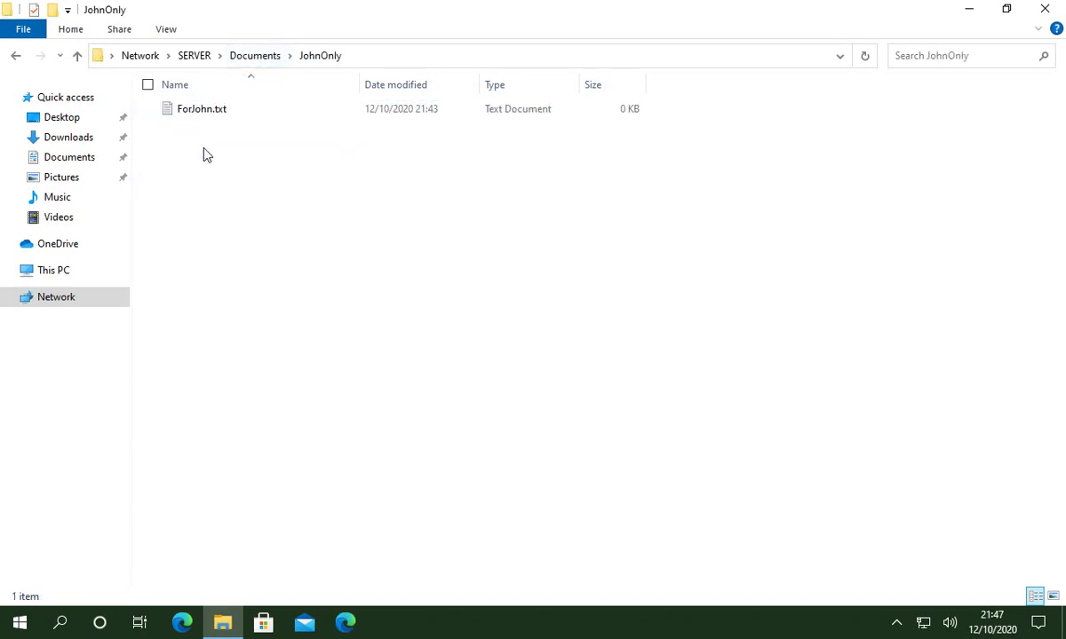
left_click(245, 59)
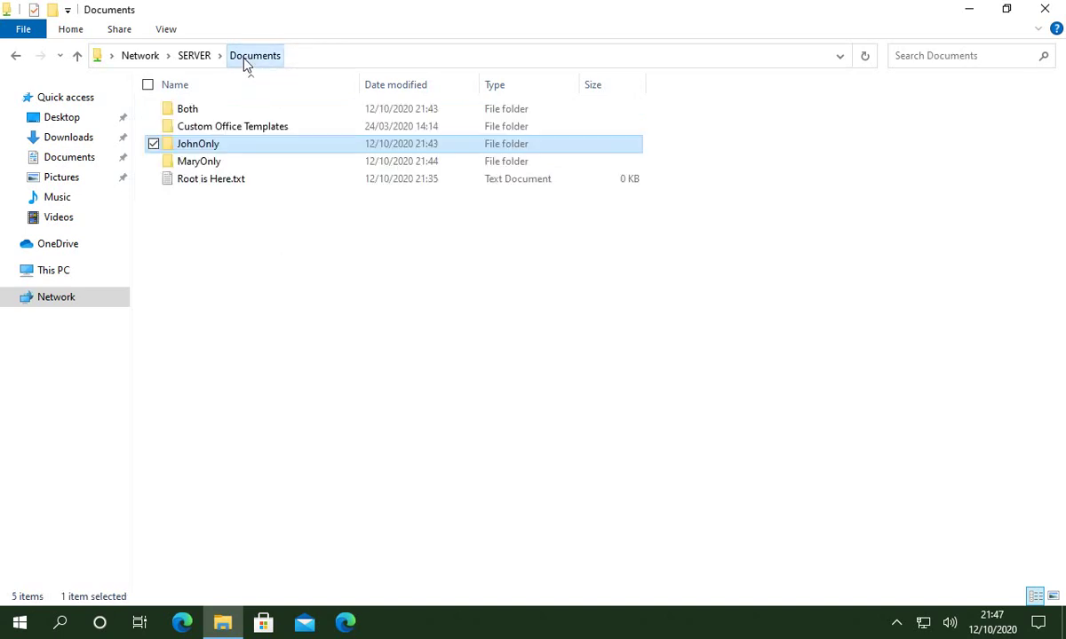
double_click(199, 163)
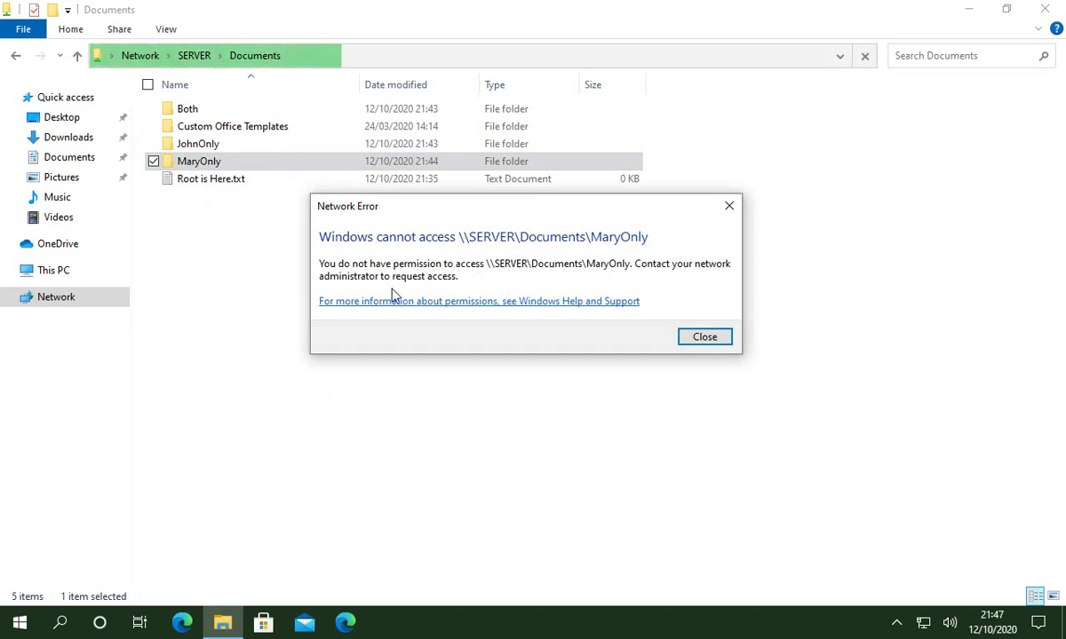
left_click(703, 339)
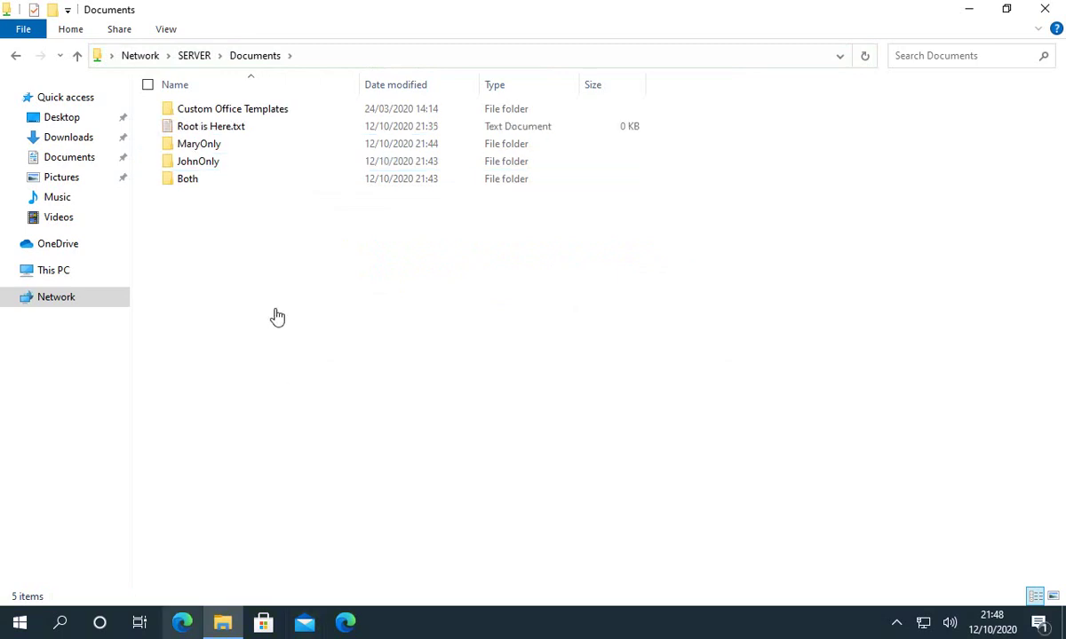
On the SERVER share, open Both and MaryOnly, then try JohnOnly and close the access-denied error.
left_click(190, 185)
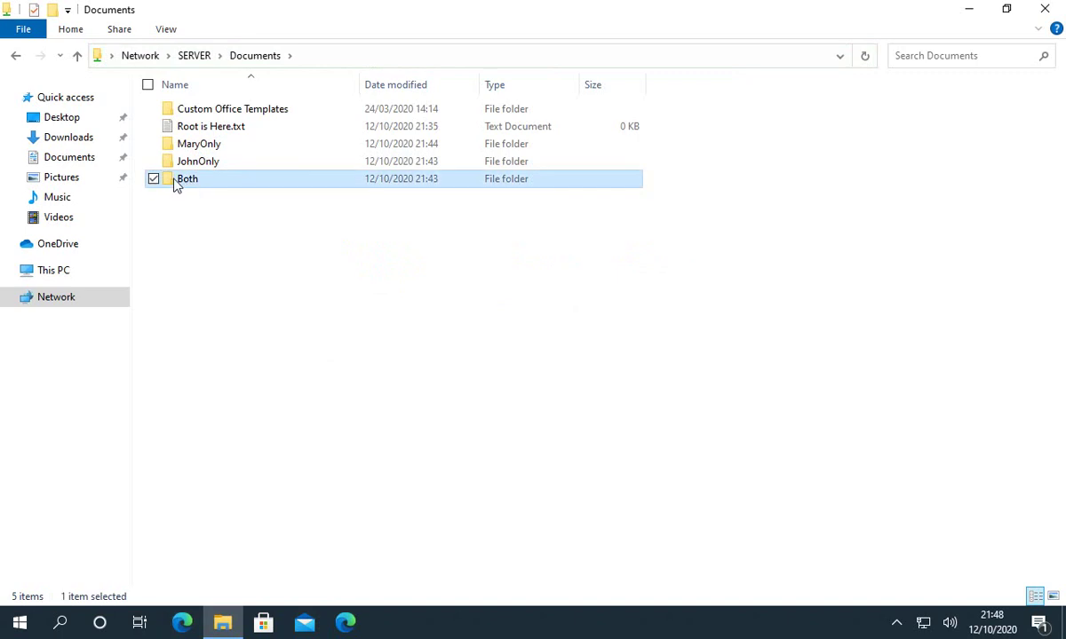
double_click(176, 181)
left_click(257, 57)
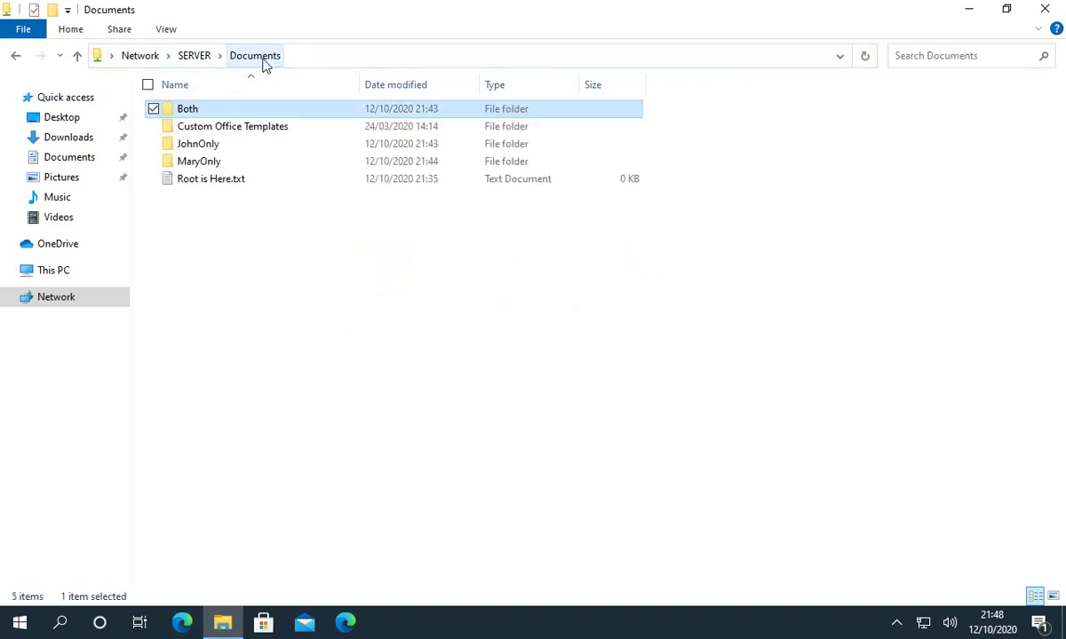
left_click(169, 167)
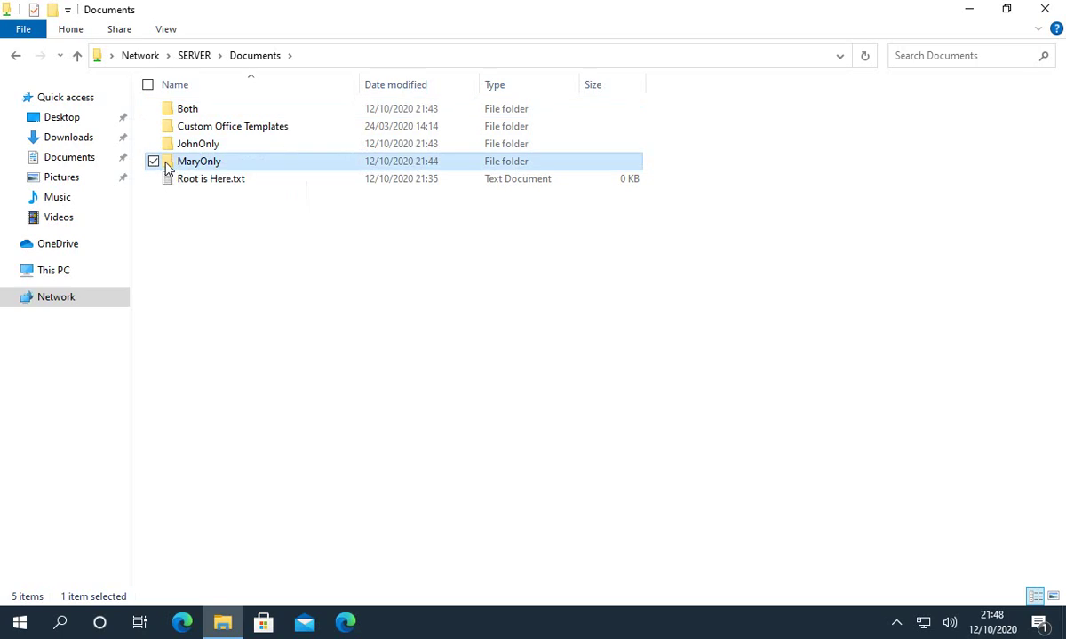
double_click(166, 169)
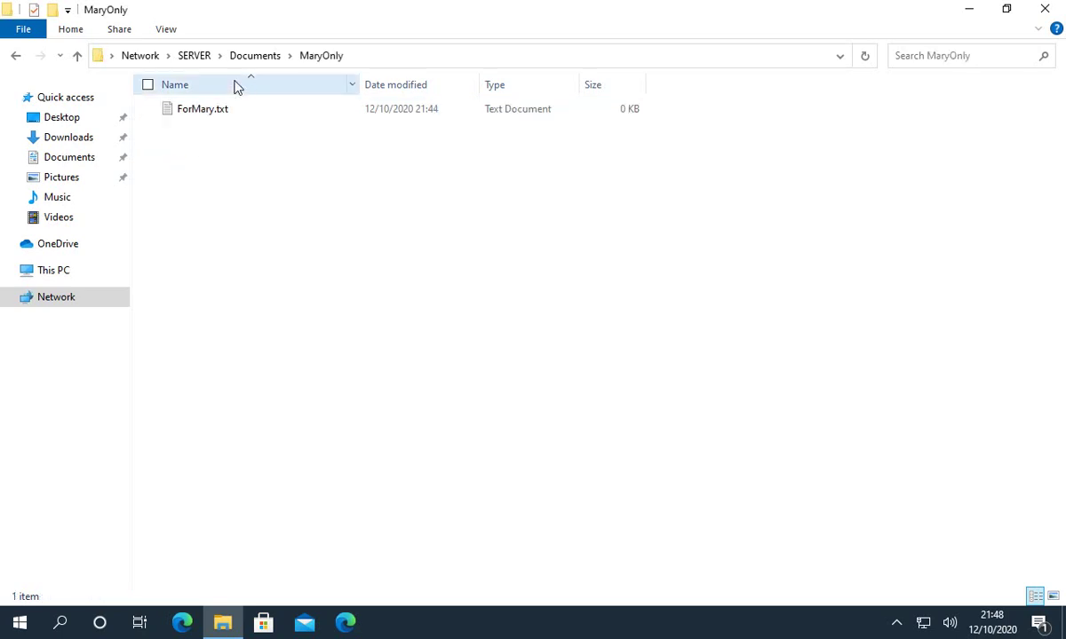
left_click(258, 59)
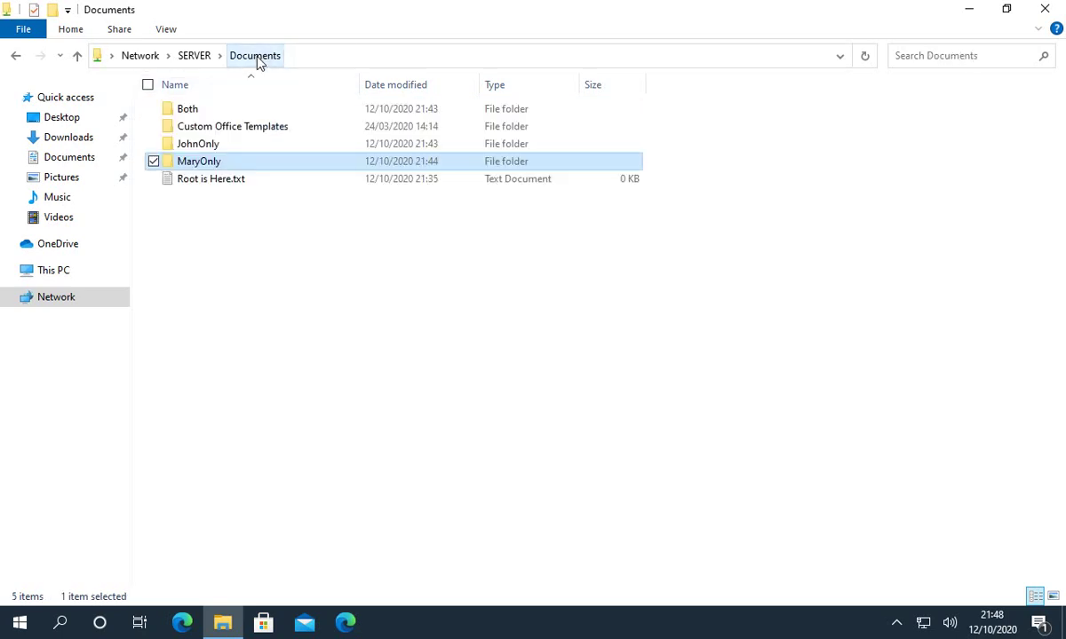
double_click(173, 143)
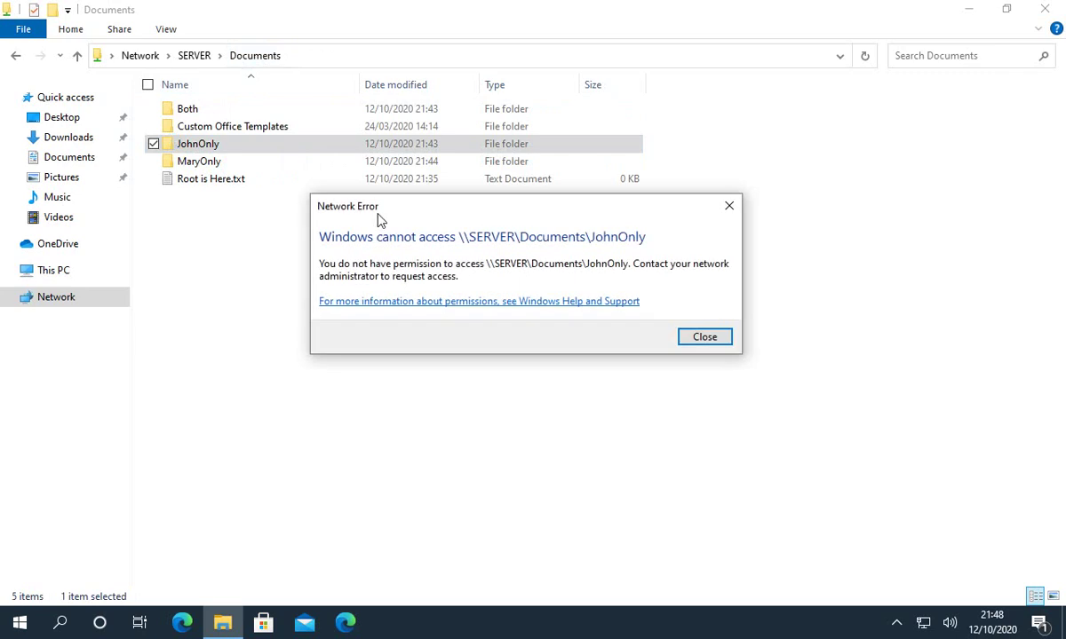
left_click(705, 339)
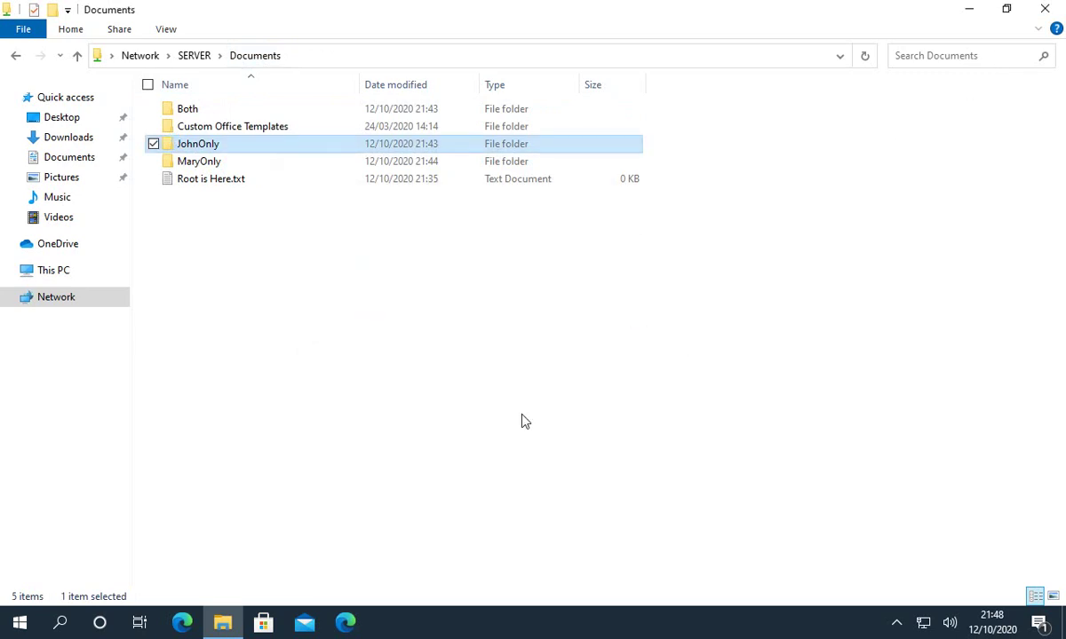
left_click(488, 388)
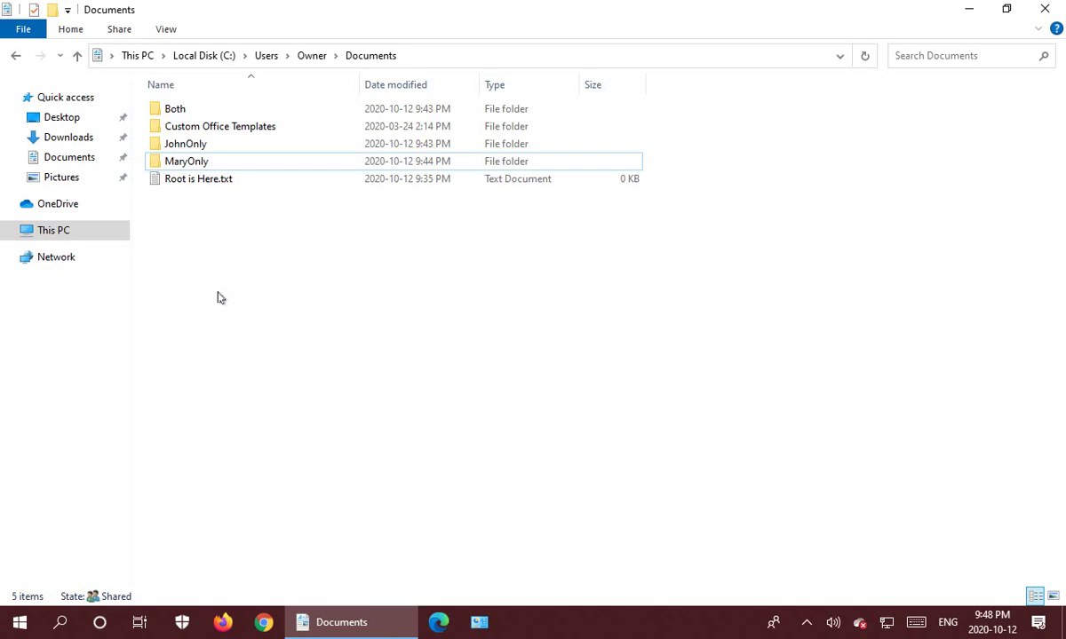
left_click(203, 145)
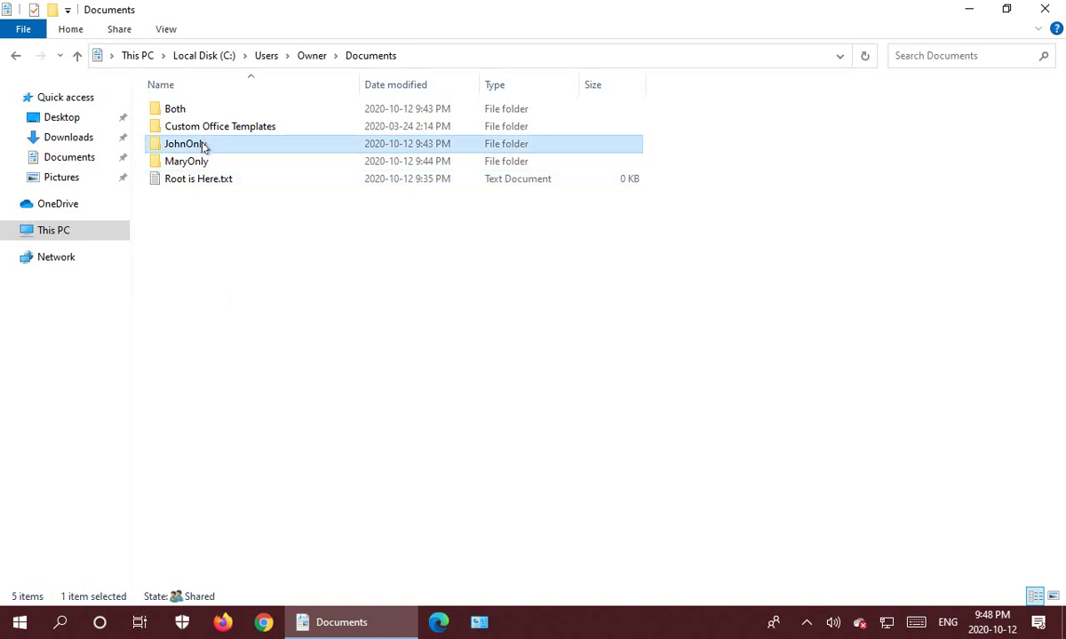
left_click(198, 166)
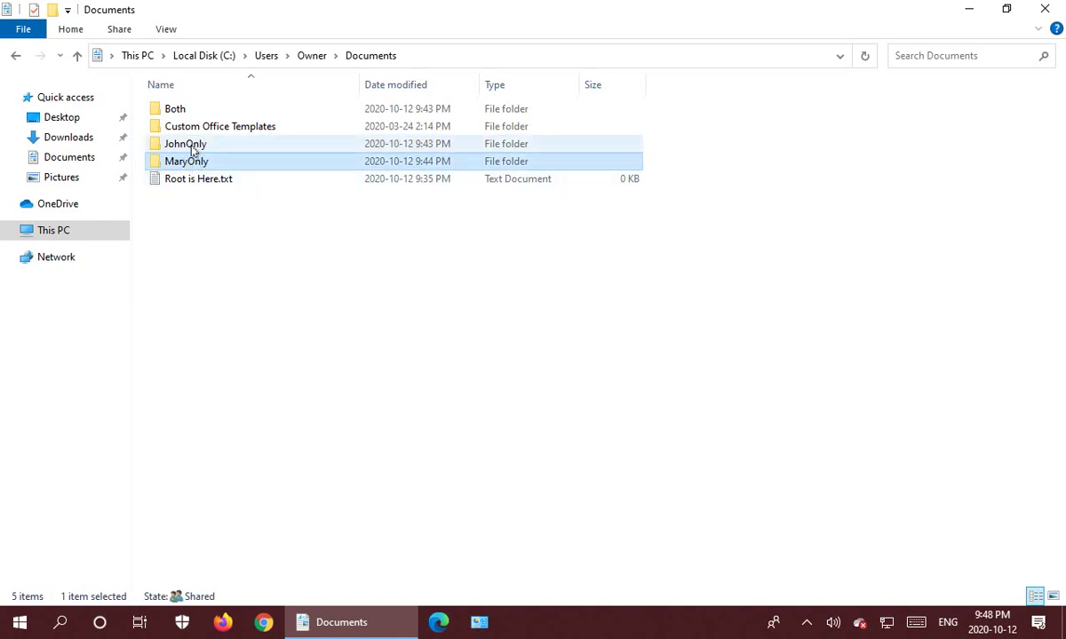
left_click(181, 236)
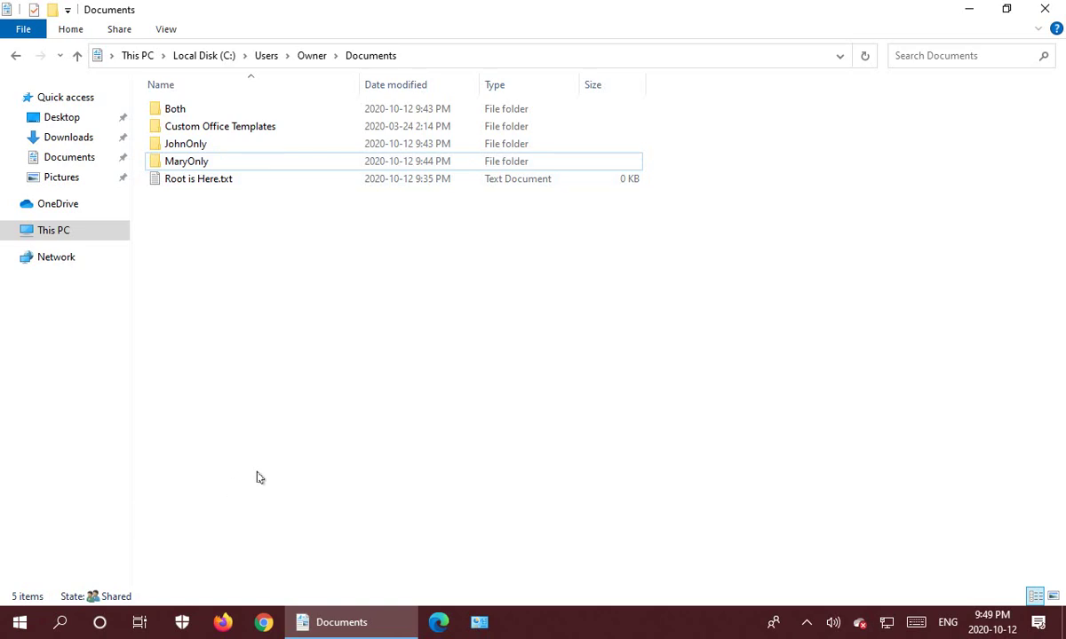
left_click(182, 164)
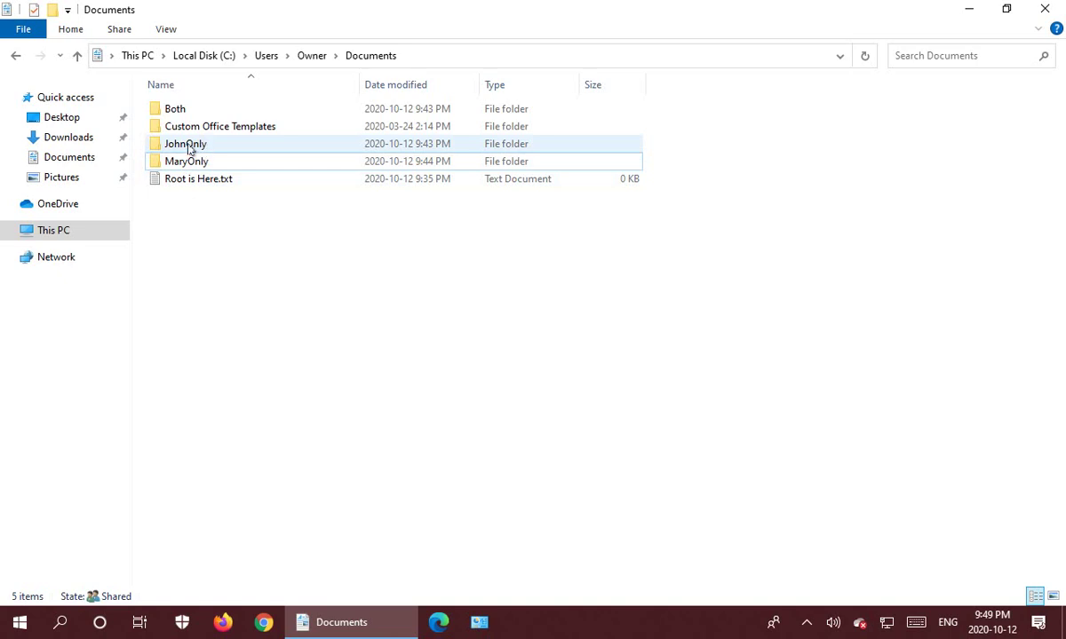
mouse_move(202, 150)
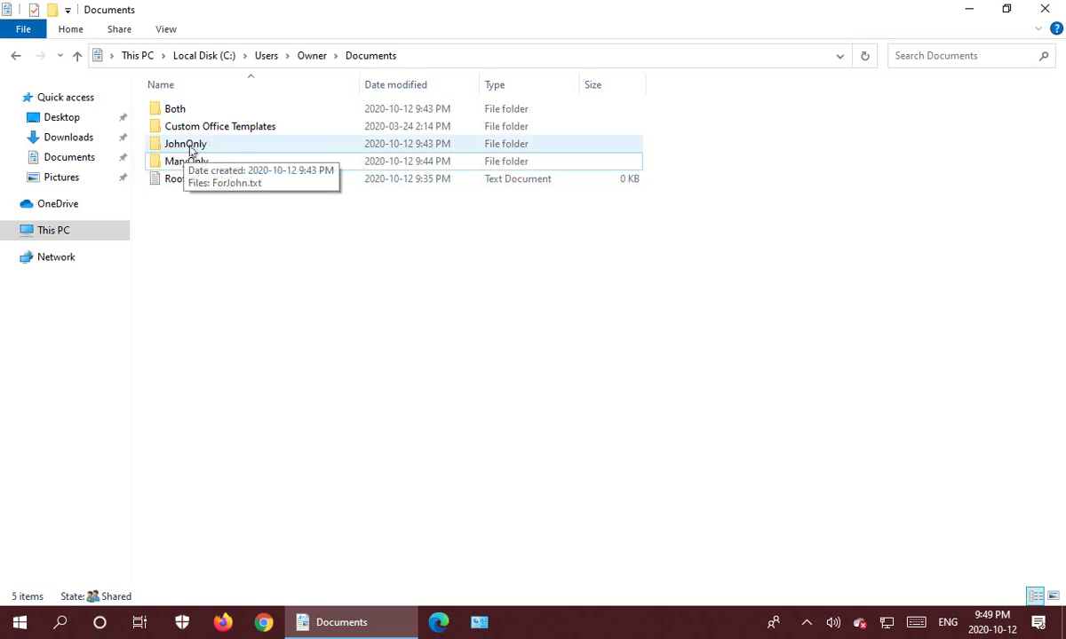